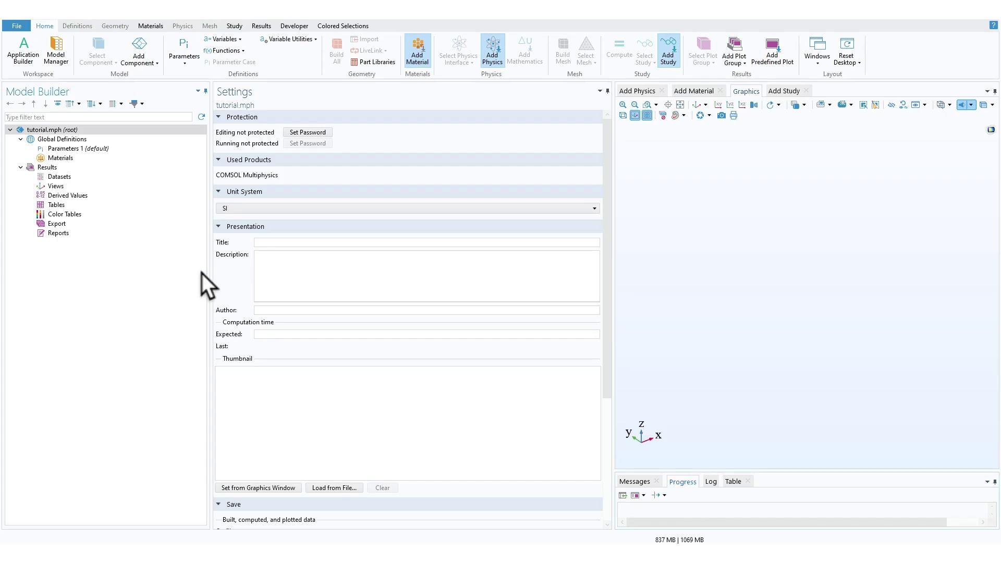
- Add a 2D component to the model and check its Geometry and Form Union settings
left_click(146, 58)
left_click(144, 102)
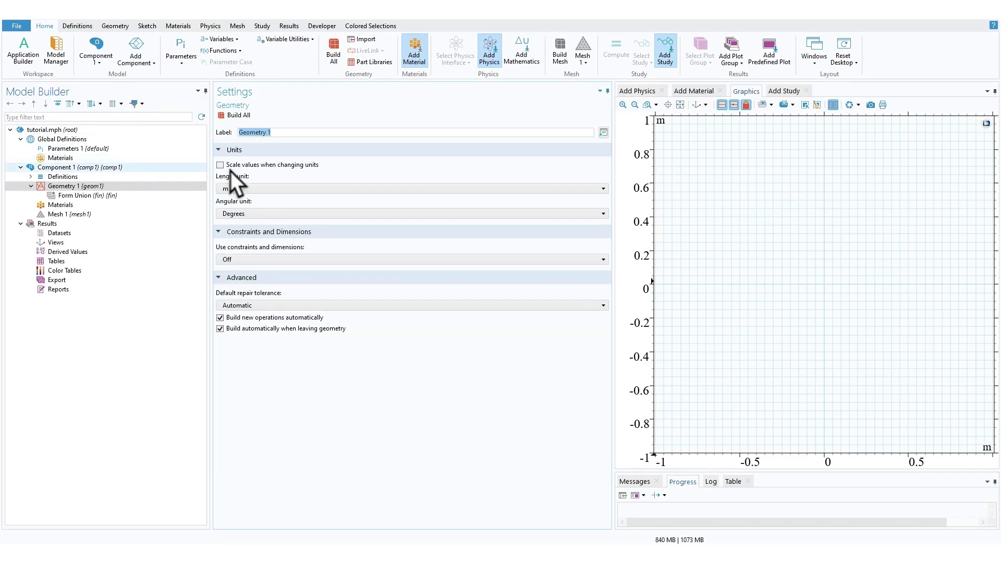
left_click(139, 61)
left_click(315, 108)
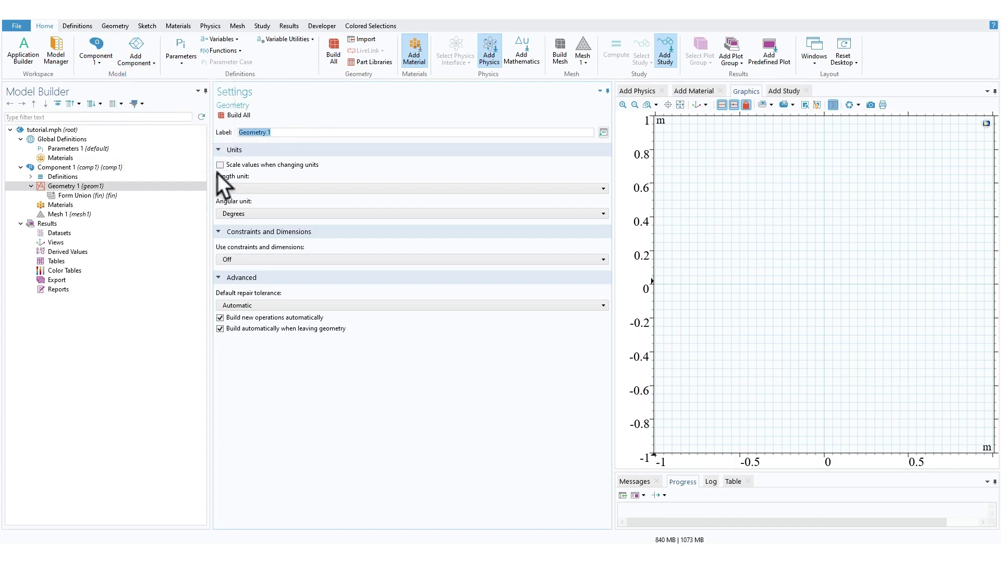
left_click(100, 186)
left_click(86, 195)
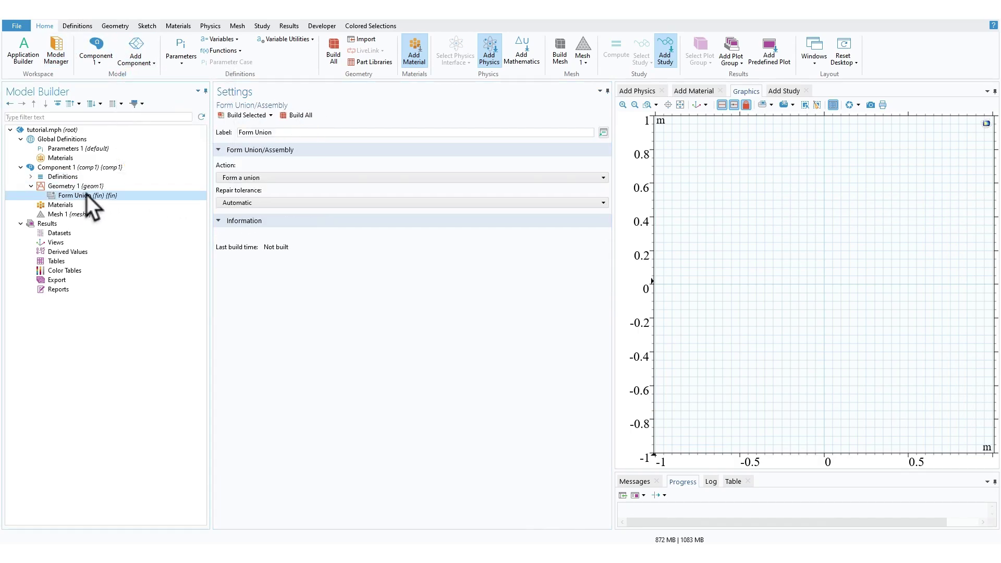
- Add a solid square with a 1 m side and its corner at the origin to Geometry 1, and build it
left_click(93, 186)
left_click(116, 26)
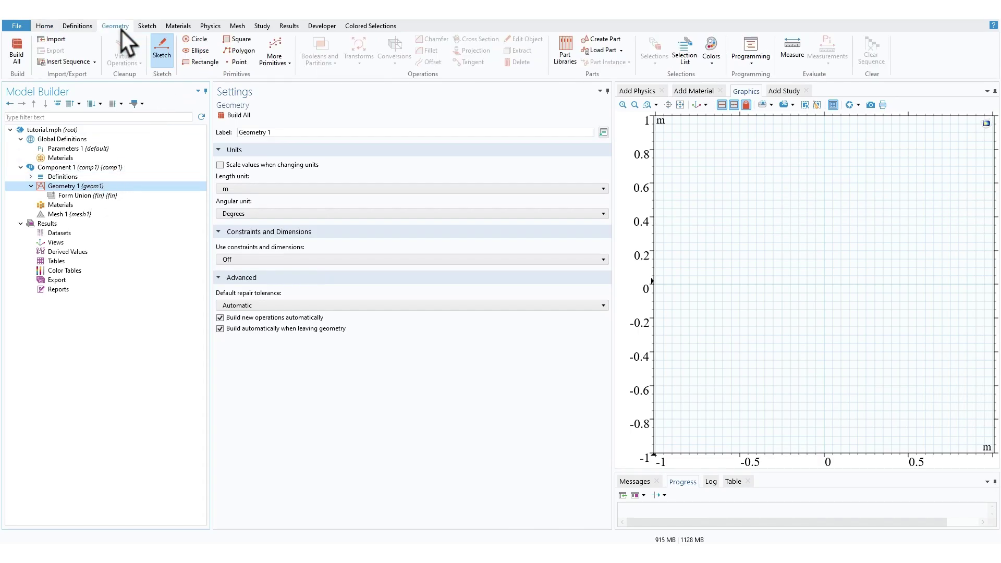
left_click(244, 40)
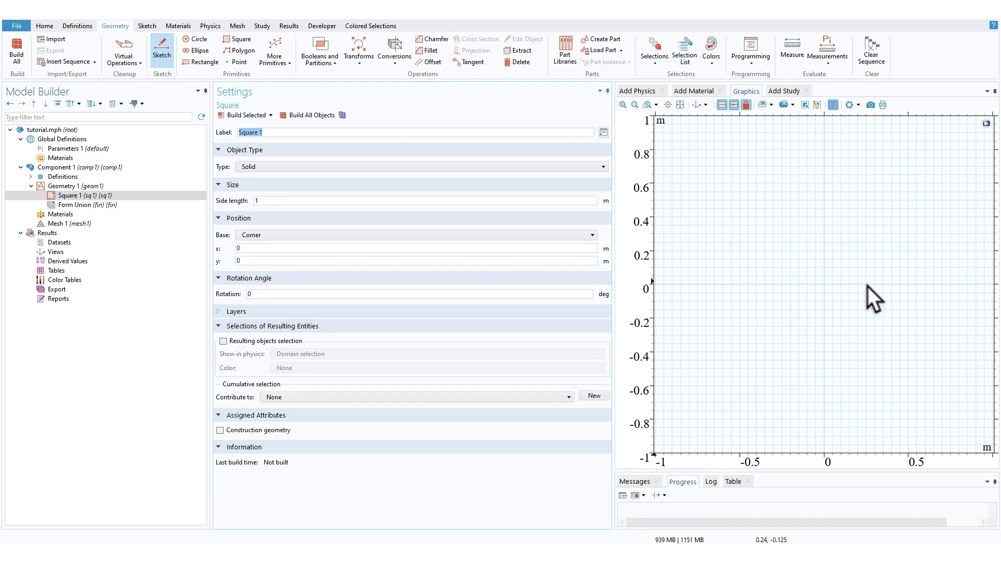
left_click(248, 114)
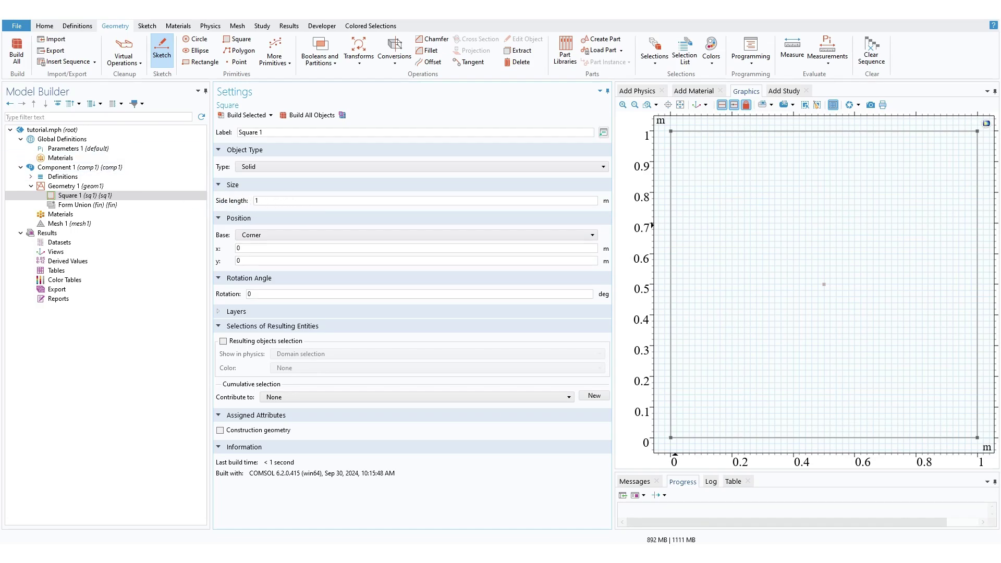
- Add a rectangle 0.51 m wide and 0.02 m high with its corner at the origin, and build it
left_click(199, 60)
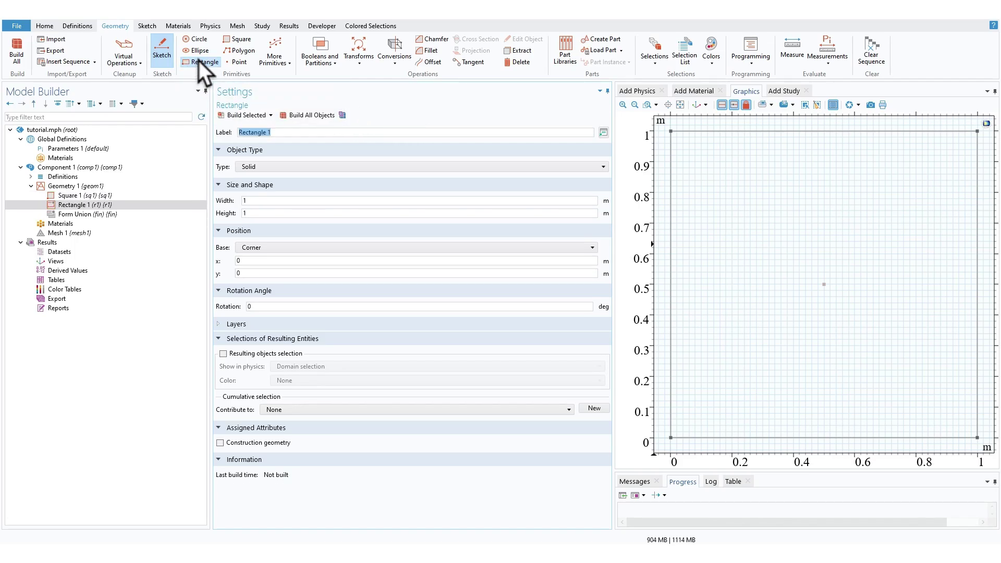
left_click(259, 201)
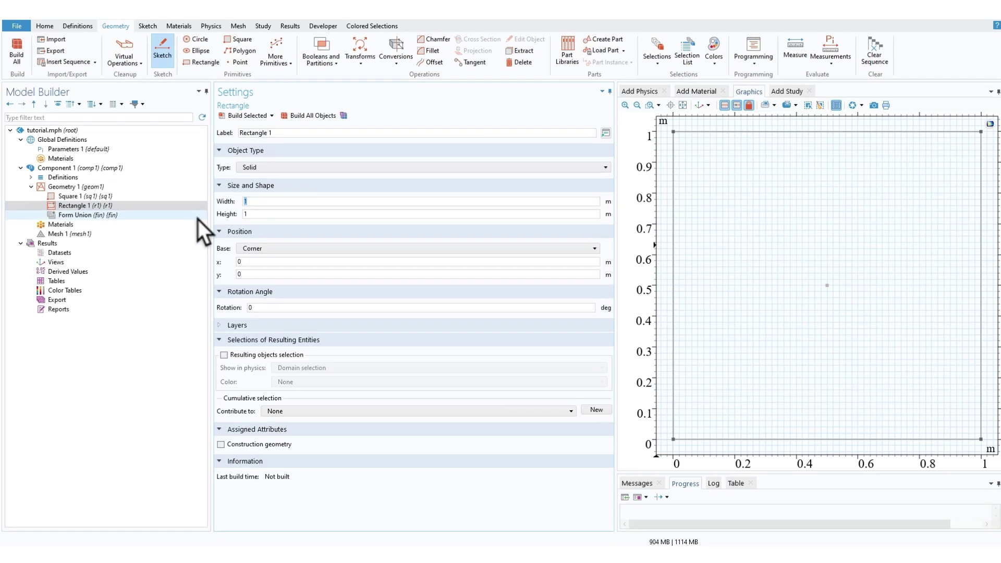
type("0.51")
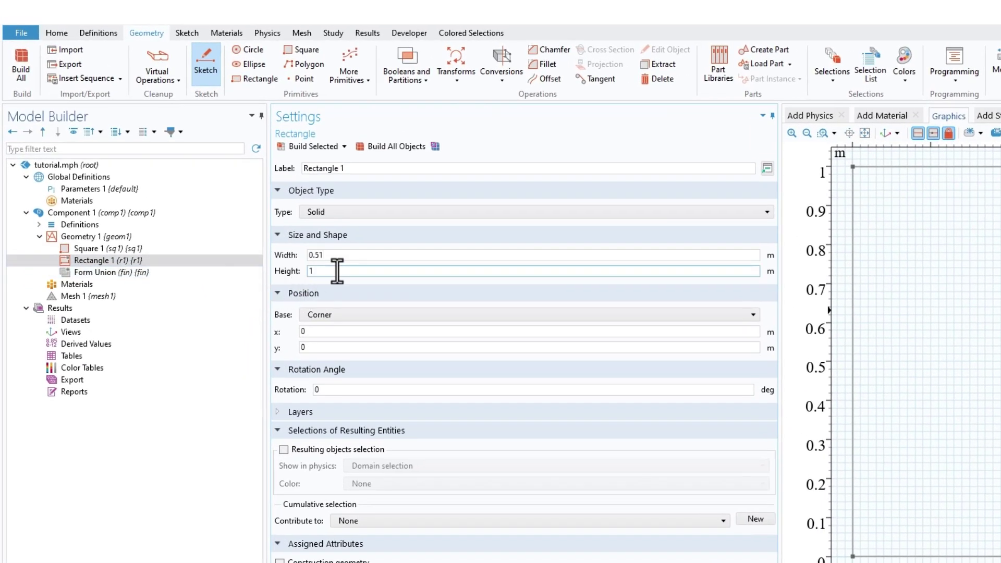
key("Tab")
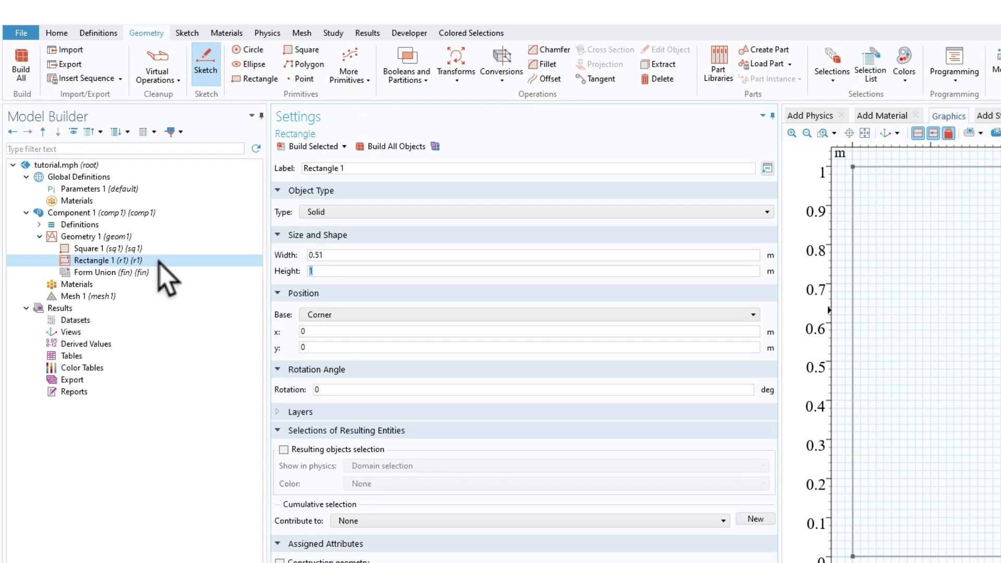
type(".0")
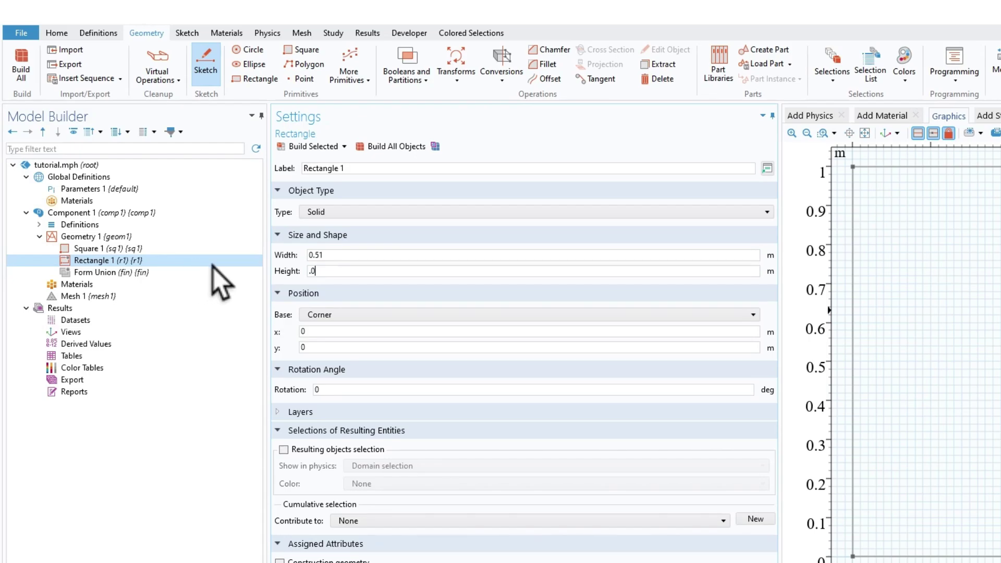
key("BackSpace")
key("BackSpace")
type("0.02")
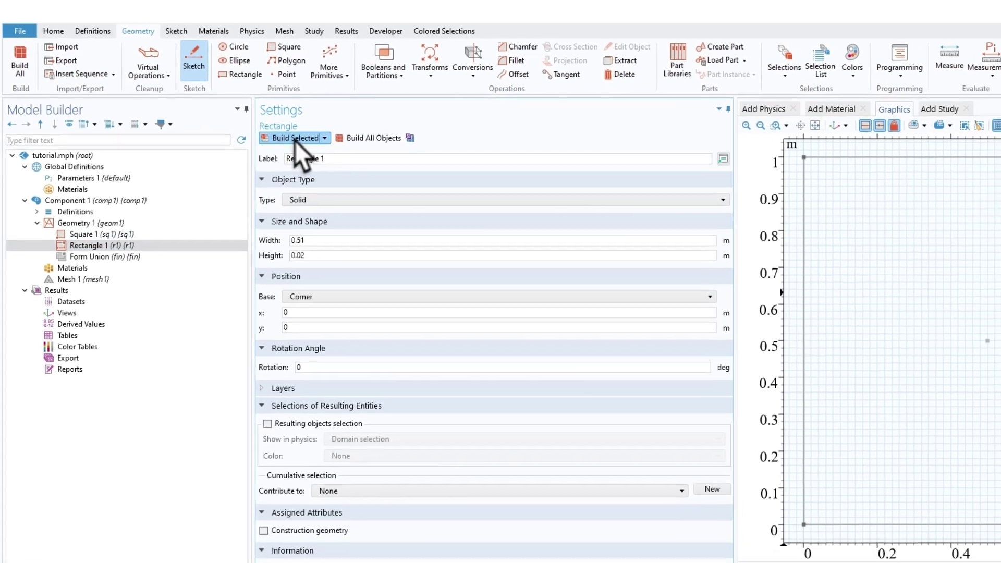
left_click(310, 146)
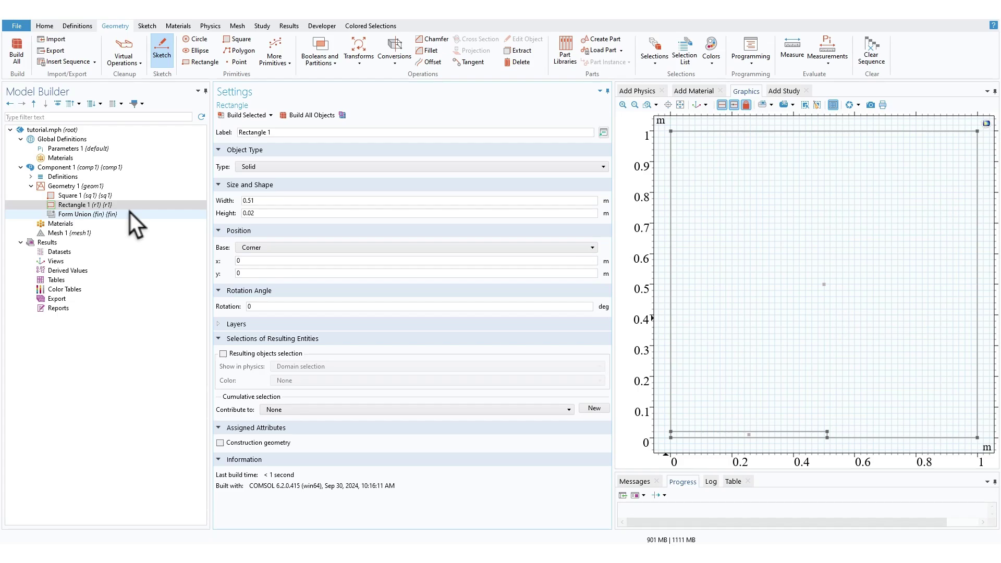
- Set the y position of Rectangle 1 to 0.8 m and rebuild it
left_click(258, 274)
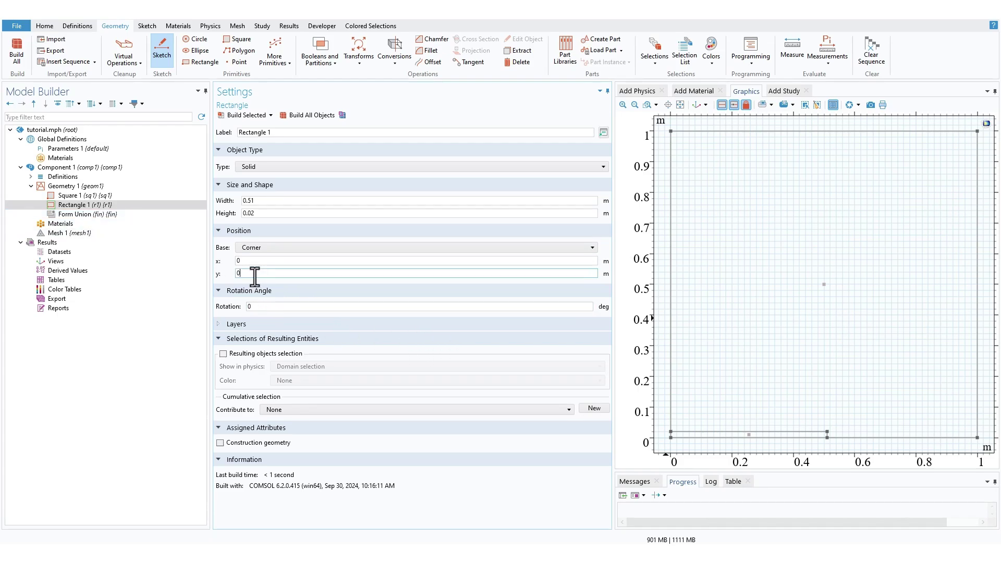
type(".8")
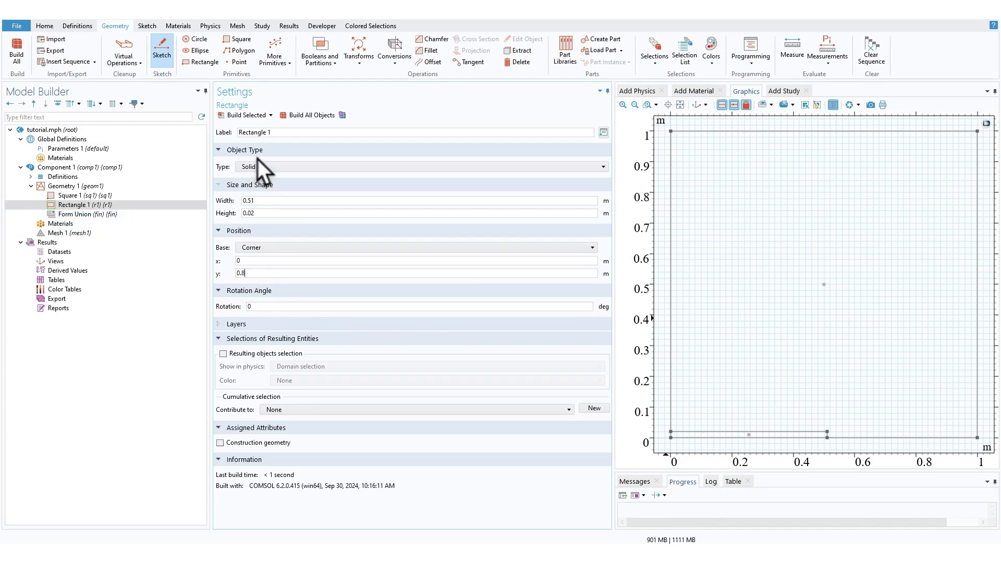
left_click(240, 117)
- Duplicate Rectangle 1, set the copy's width to 0.12 m, and build it
left_click(99, 207)
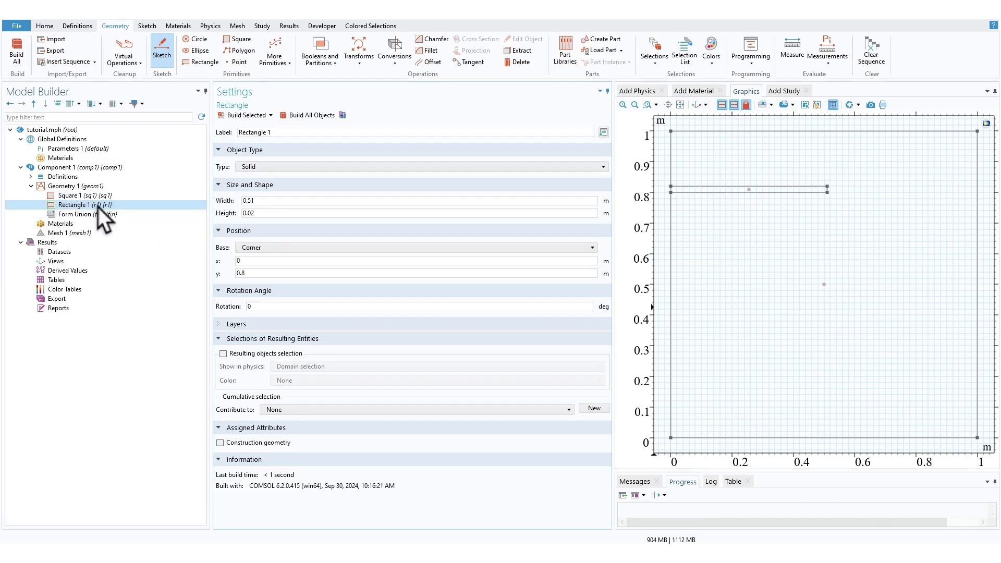
right_click(98, 207)
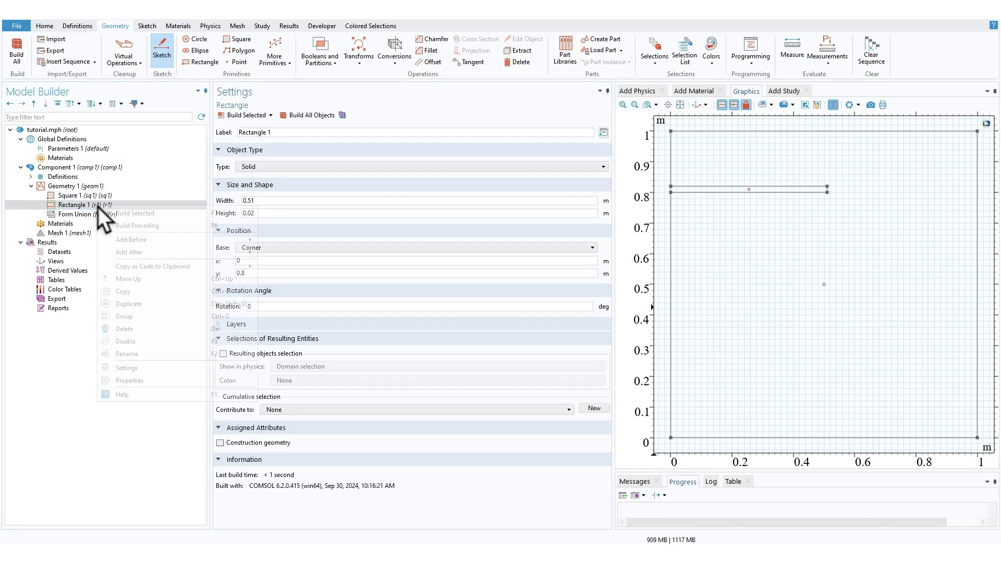
left_click(135, 304)
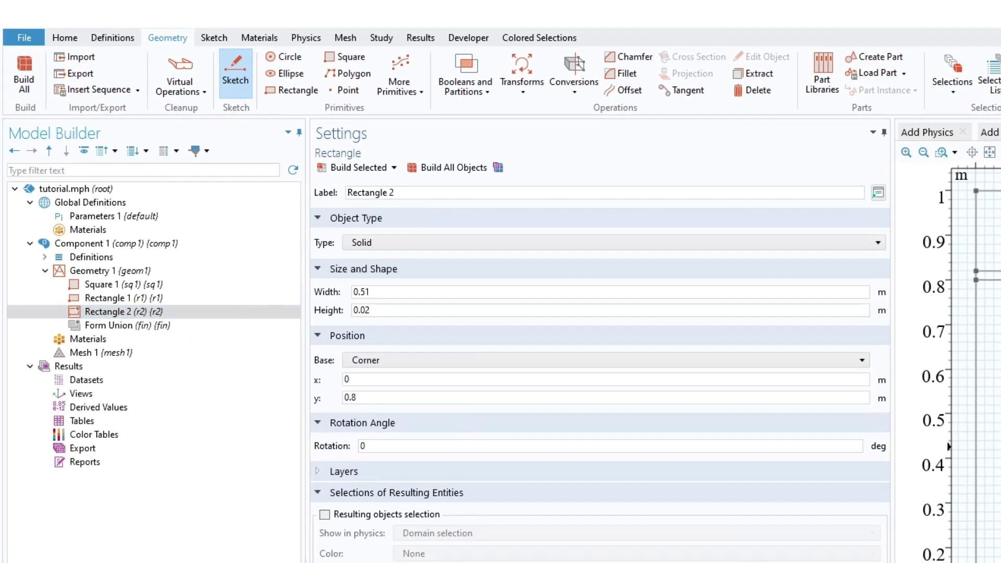
double_click(361, 291)
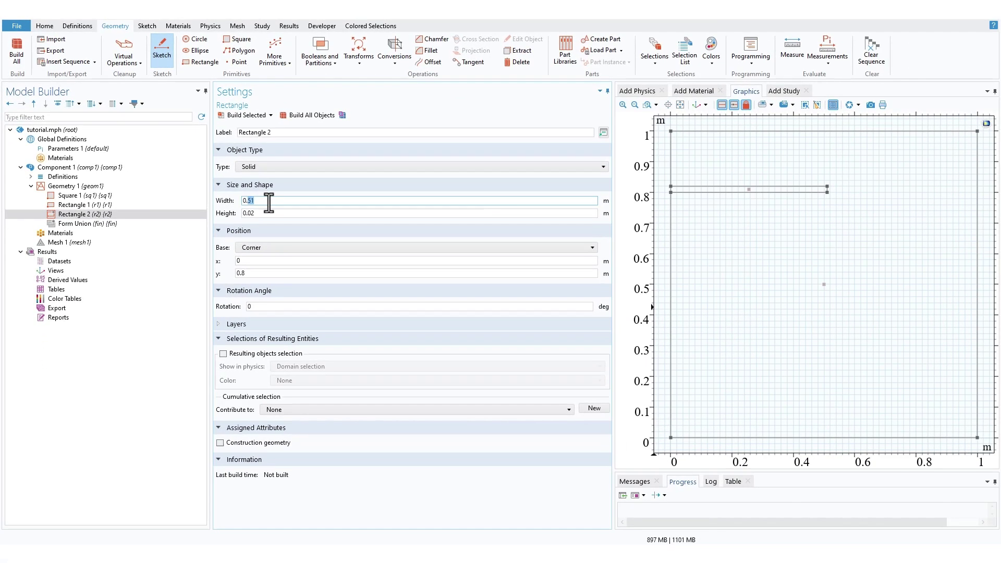
type("12")
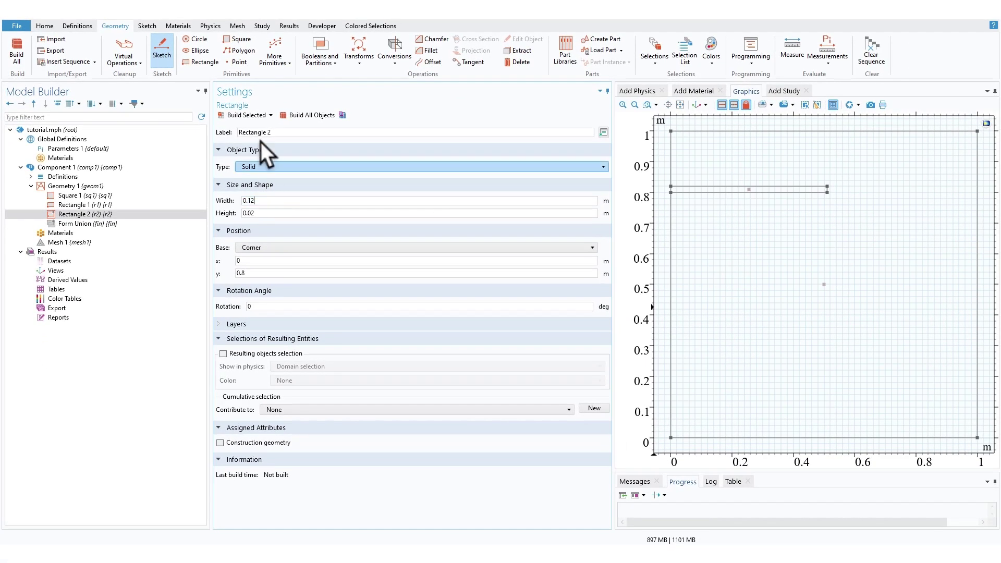
left_click(255, 112)
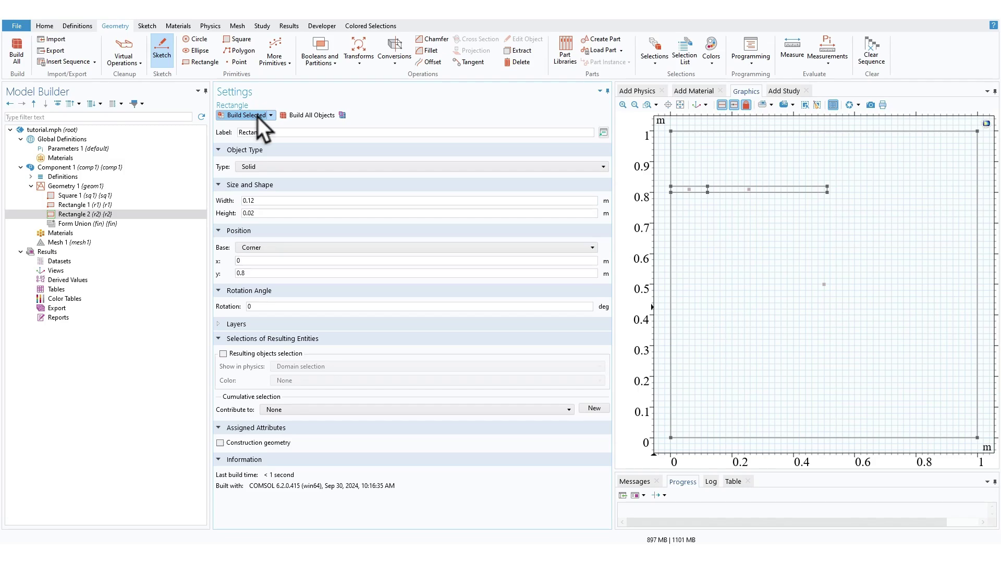
- Set the x position of Rectangle 2 to 0.8 m and rebuild it
left_click(265, 261)
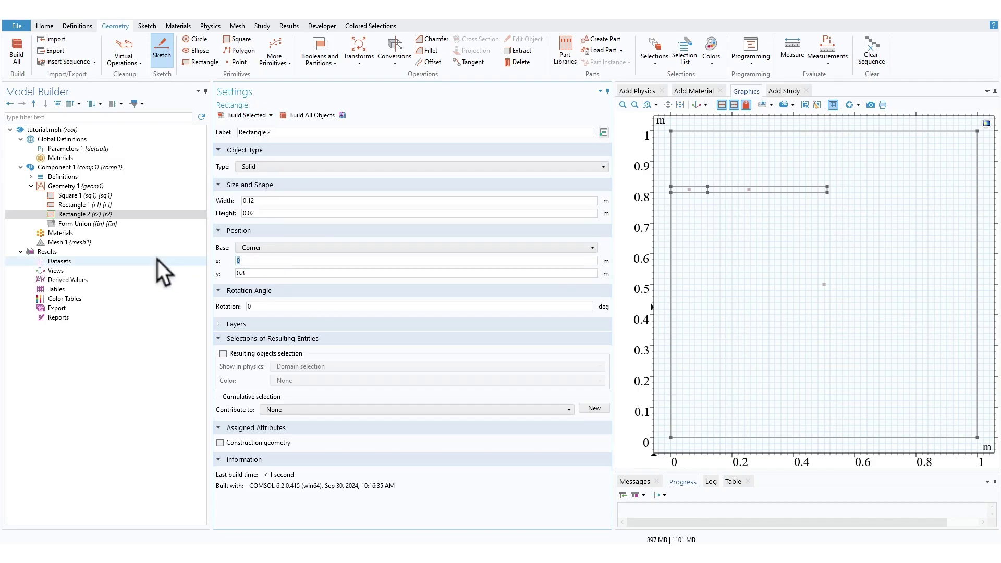
type(".0")
key("BackSpace")
type("8")
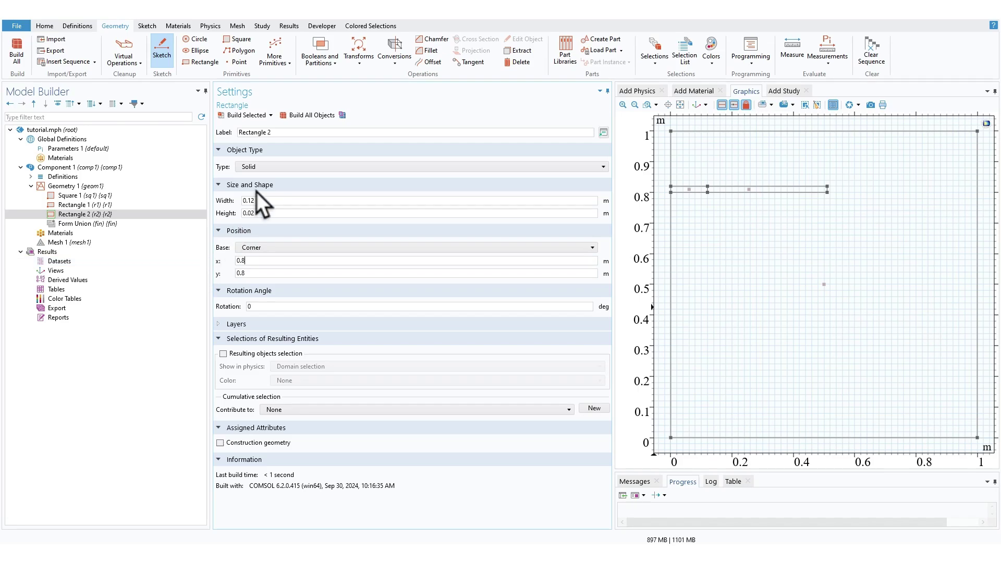
left_click(256, 116)
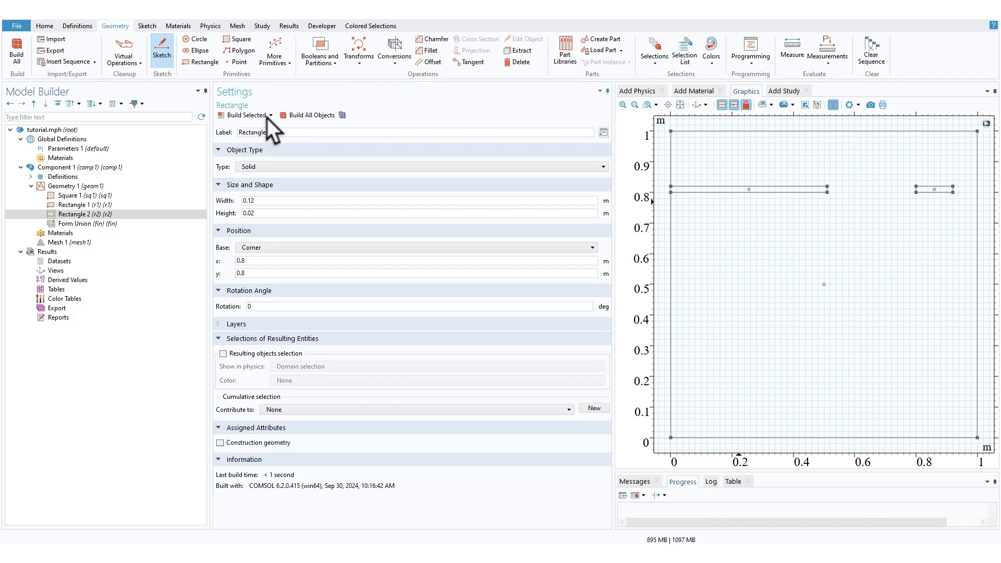
- Add a 0.8 m thick layer on the bottom of Square 1 and rebuild the square
left_click(93, 197)
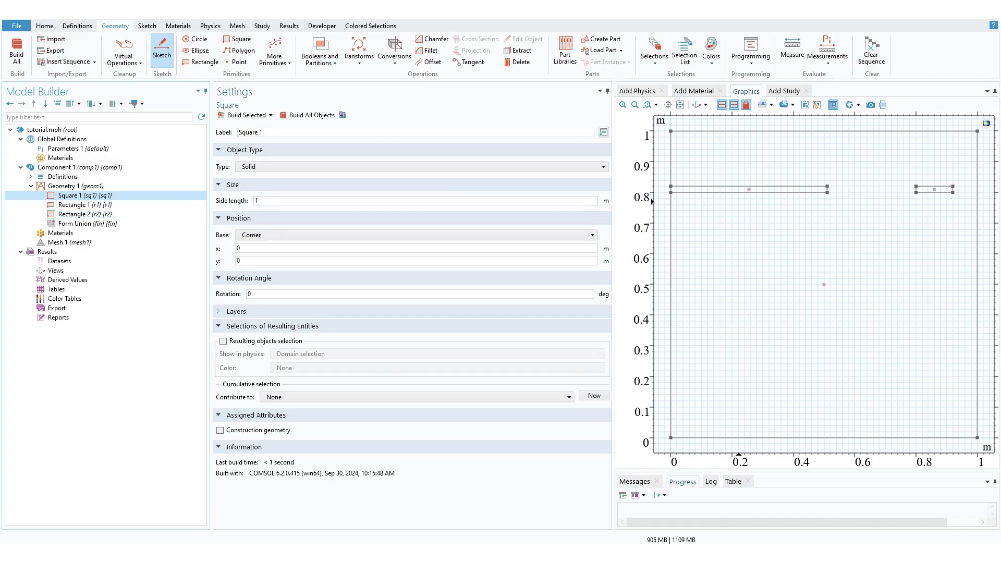
left_click(249, 311)
left_click(388, 343)
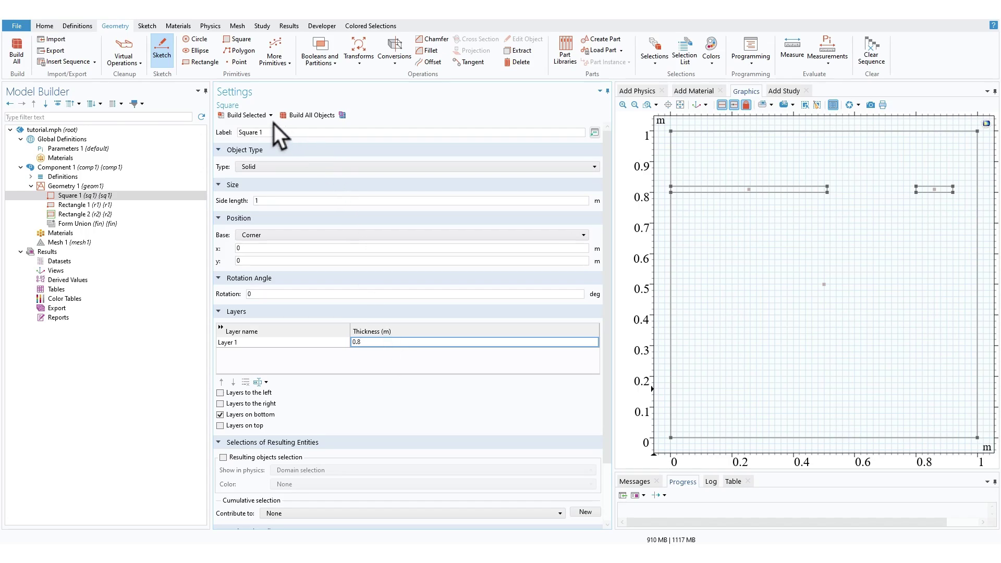
left_click(260, 117)
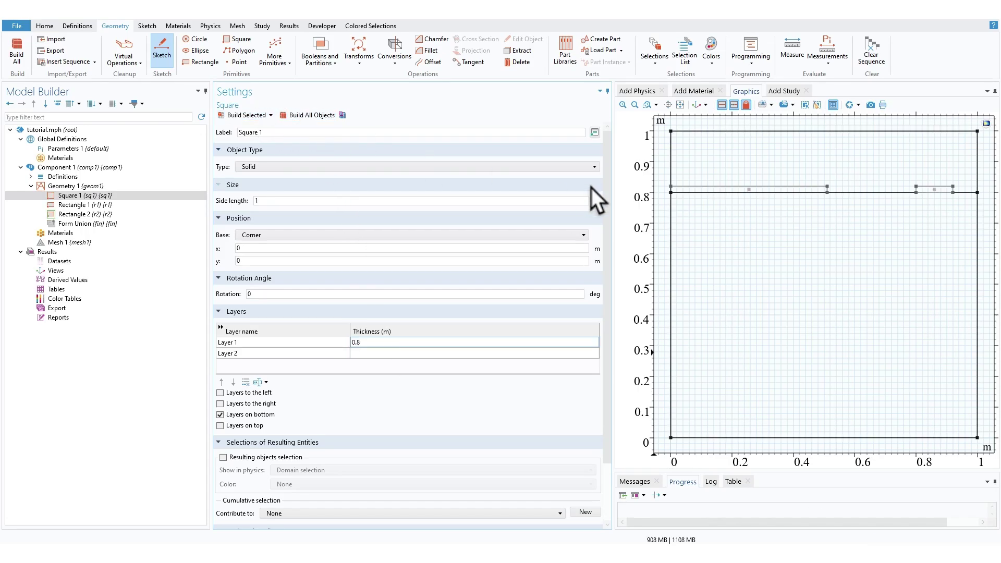
- Turn off Sketch mode to show the geometry as filled domains, and open the Form Union settings
left_click(161, 53)
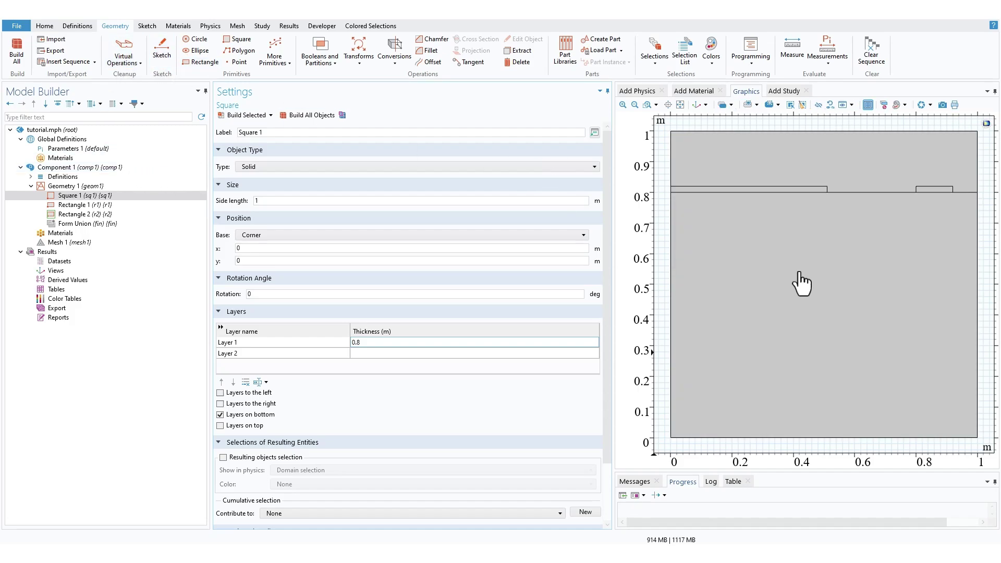
scroll(782, 196, "down", 2)
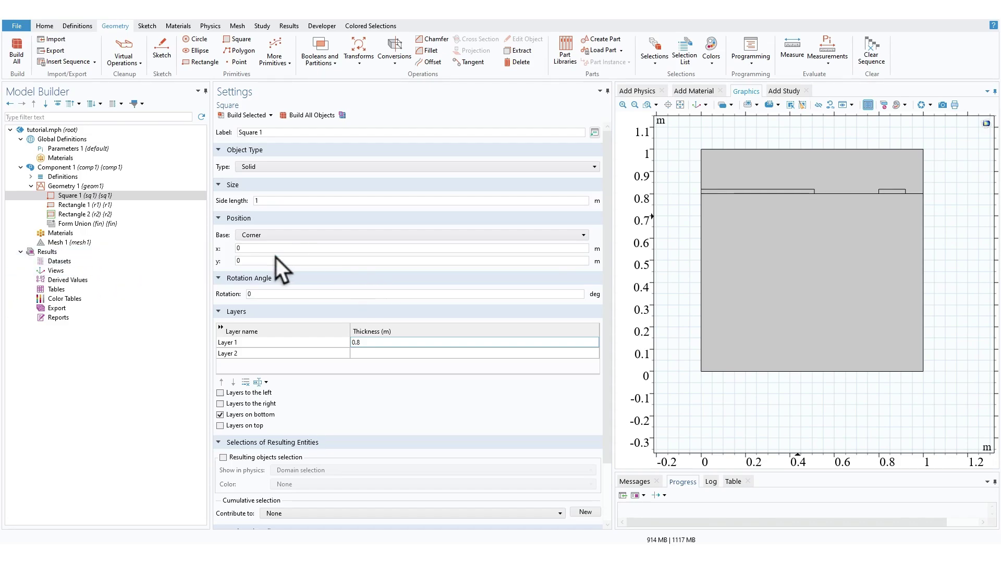
left_click(73, 226)
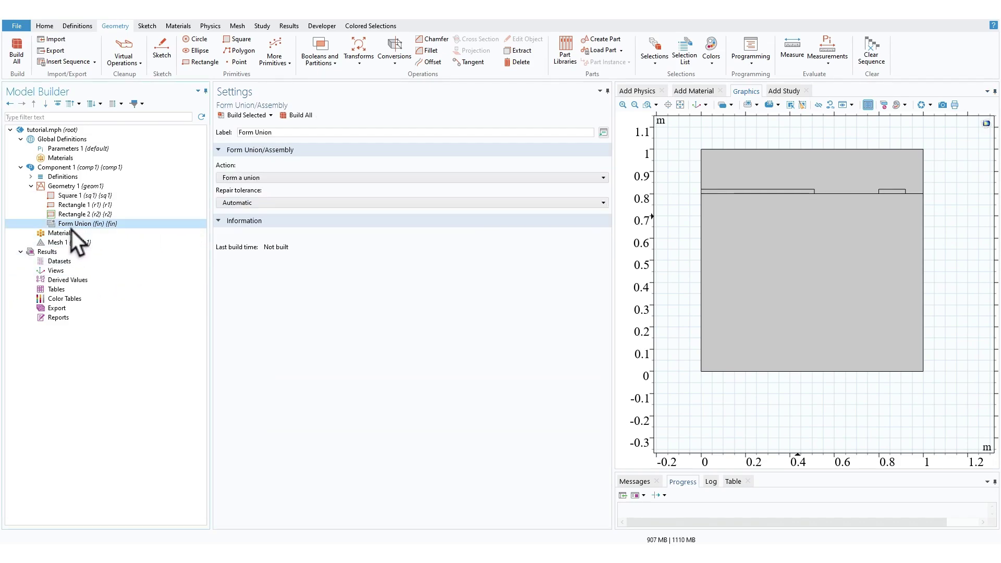
- Add the built-in material Air to Component 1
left_click(72, 231)
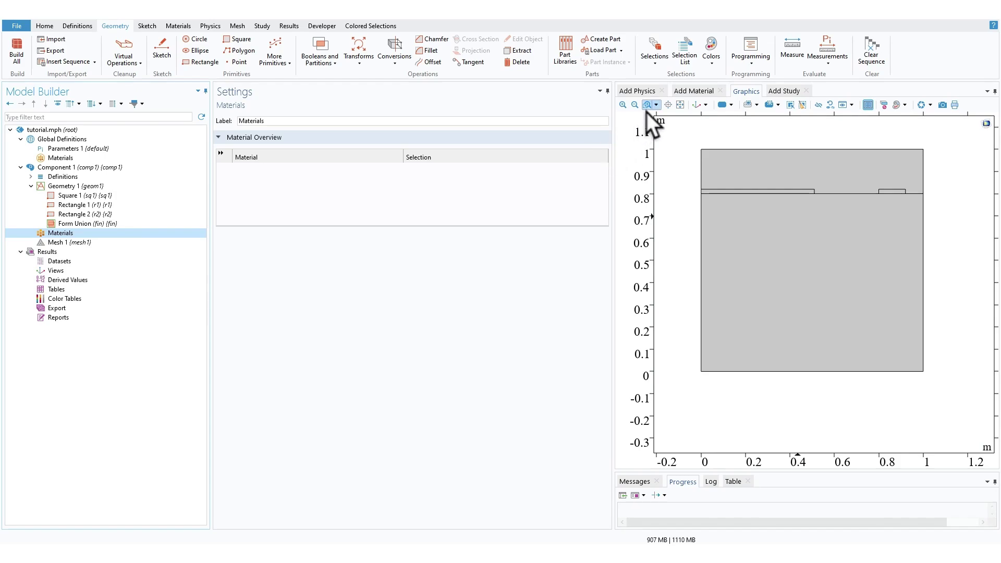
left_click(179, 26)
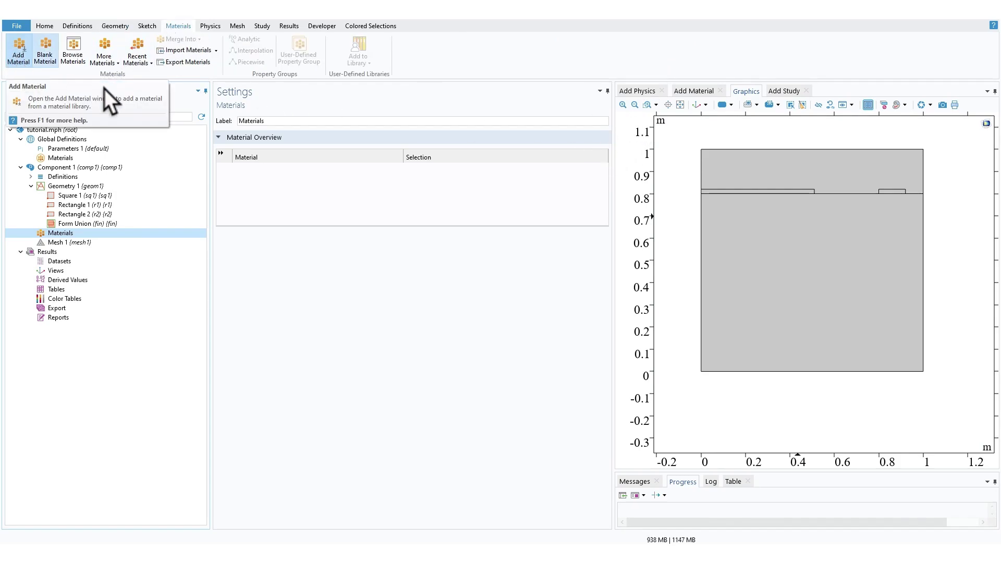
left_click(695, 91)
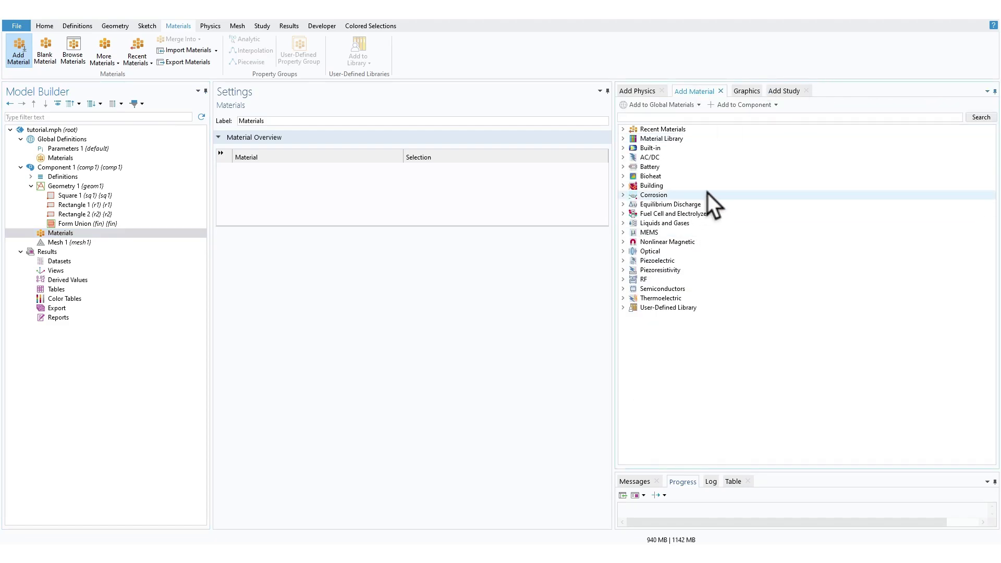
left_click(623, 149)
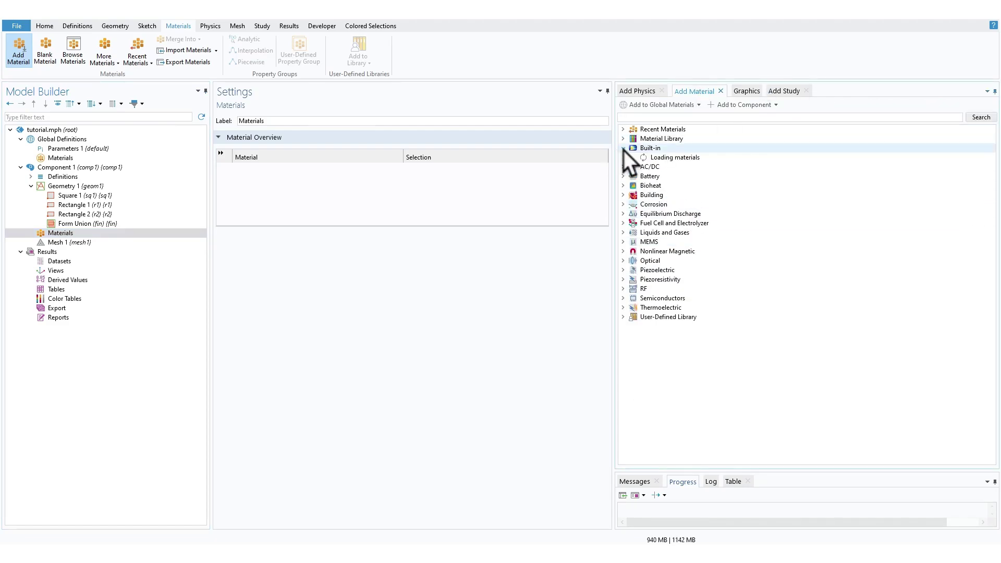
left_click(661, 157)
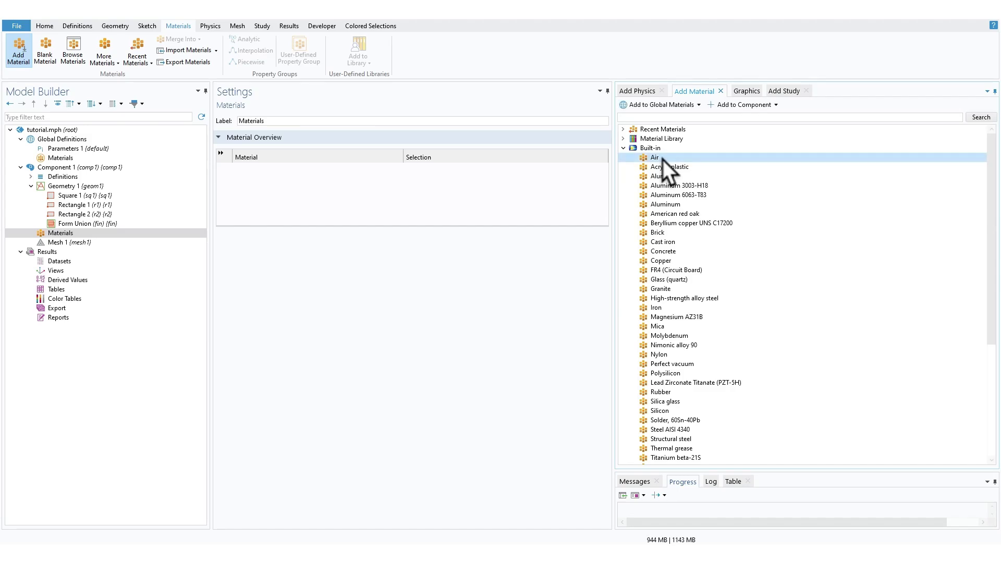
right_click(662, 159)
left_click(687, 179)
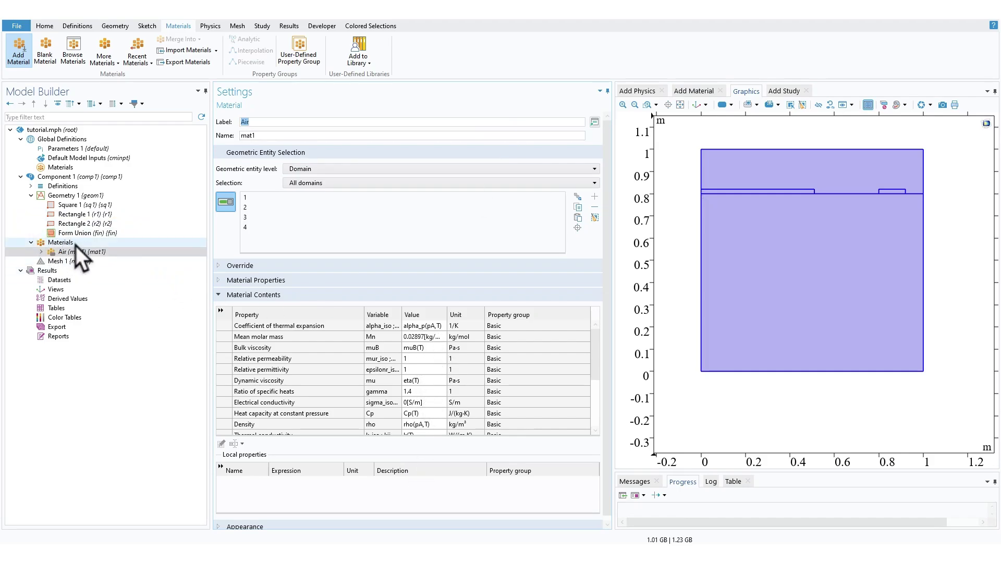
- Add the built-in material Water, liquid to Component 1
left_click(689, 92)
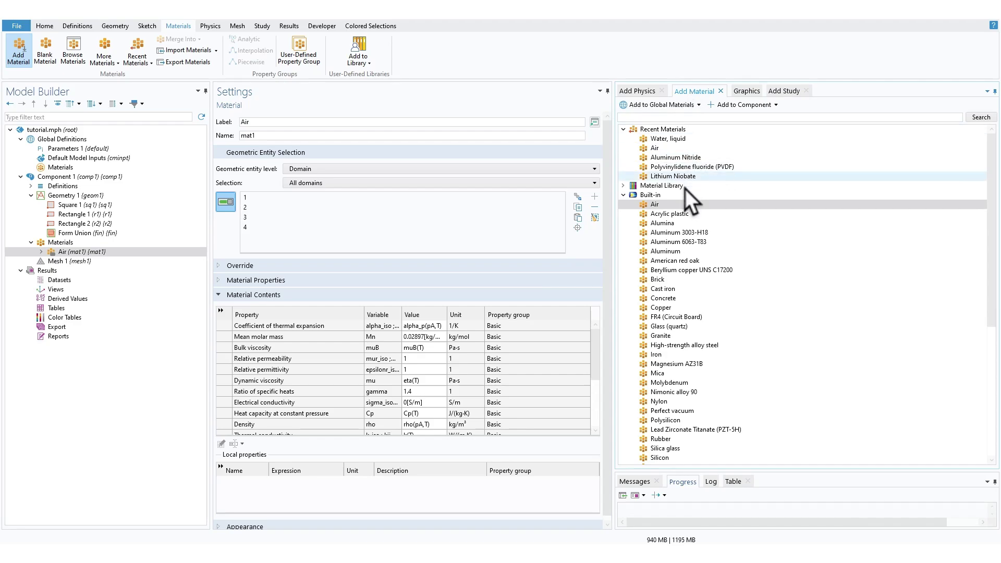
scroll(665, 374, "down", 6)
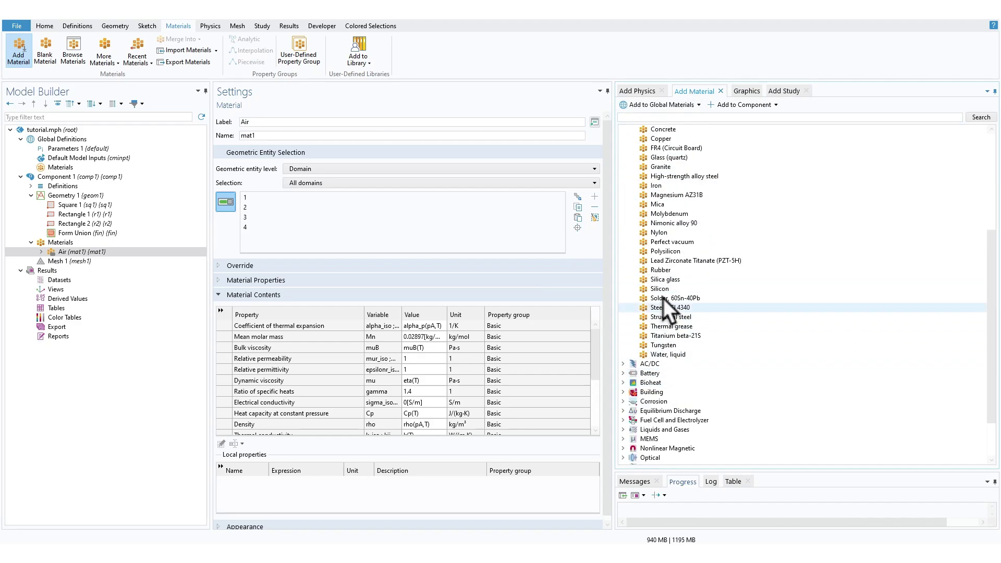
right_click(670, 354)
left_click(700, 374)
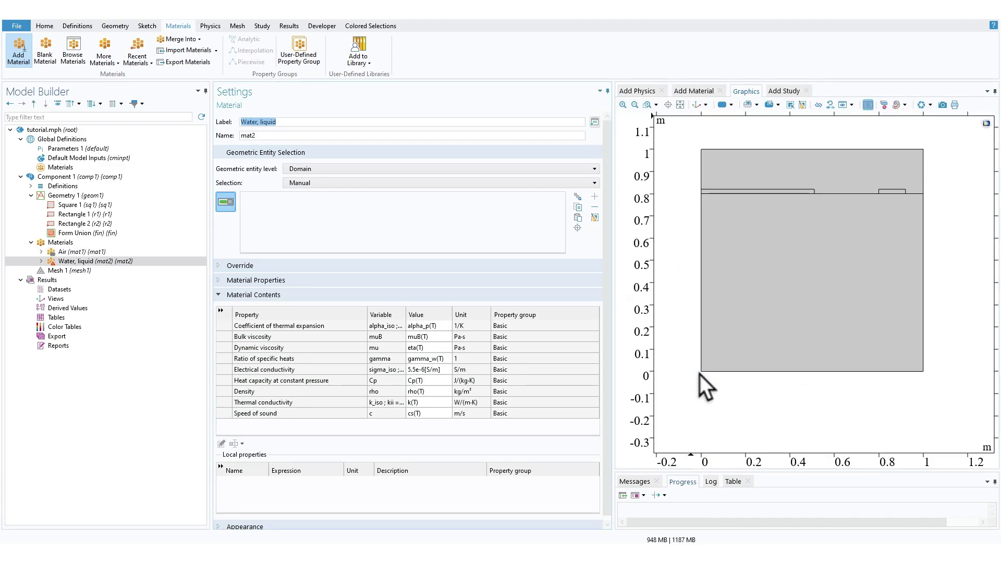
- Add a blank material under Component 1's Materials and label it "solid"
left_click(80, 245)
right_click(78, 235)
right_click(63, 242)
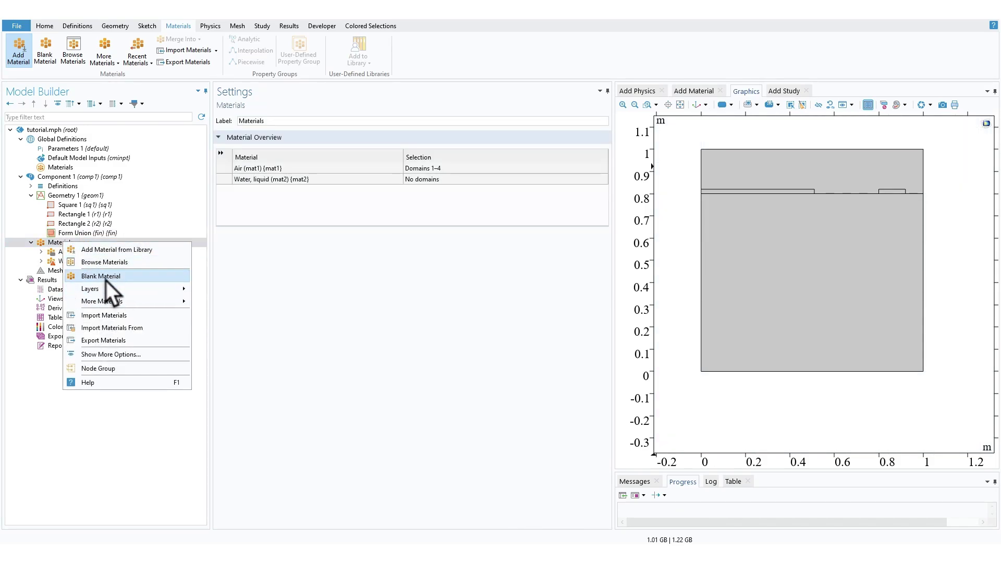
left_click(706, 91)
scroll(682, 183, "up", 6)
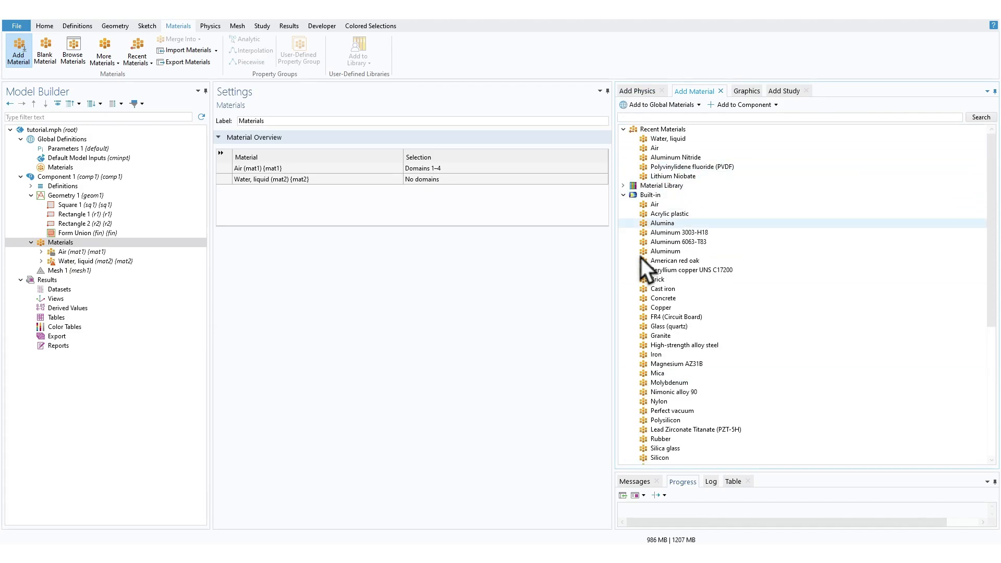
left_click(623, 195)
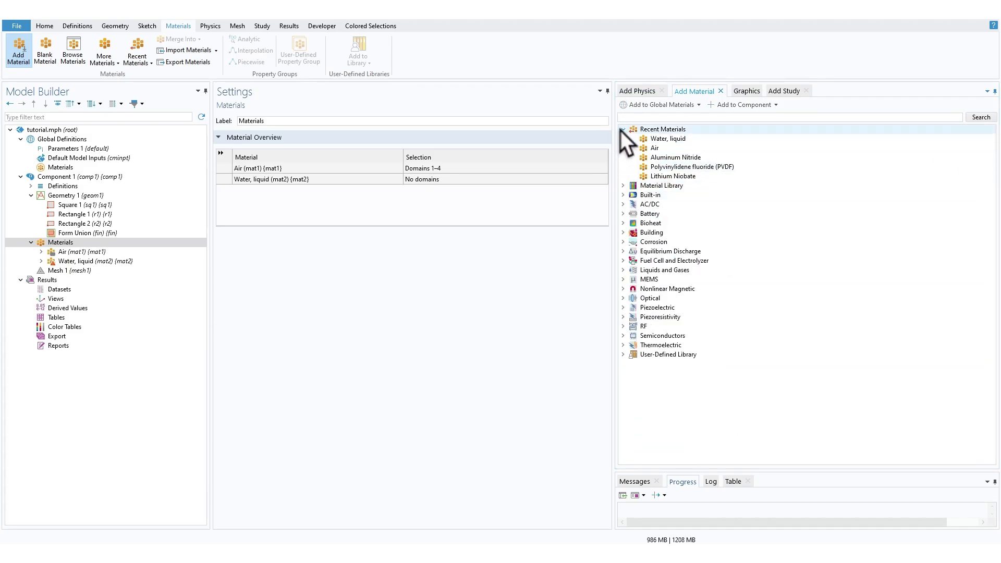
left_click(623, 129)
right_click(71, 243)
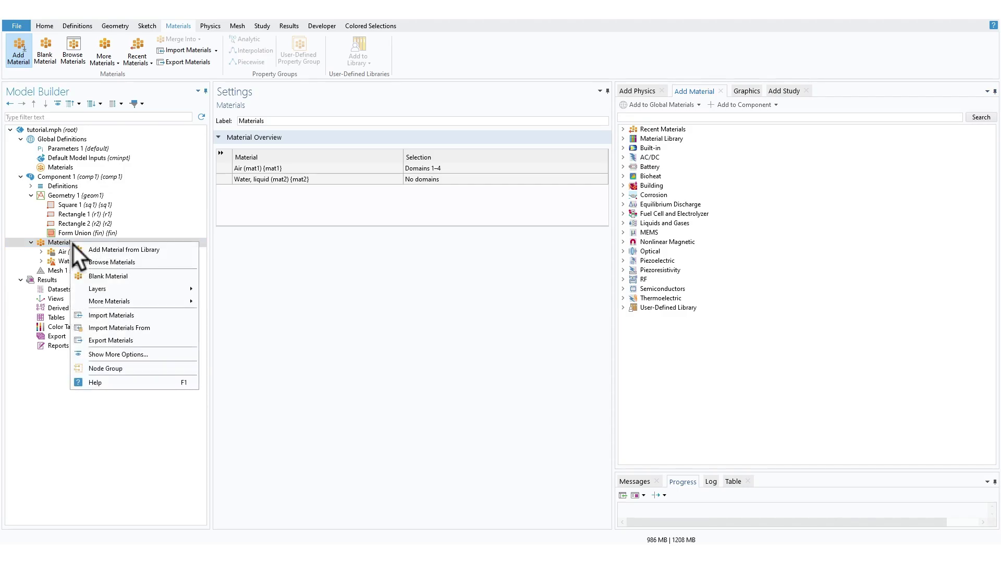
left_click(112, 280)
triple_click(287, 121)
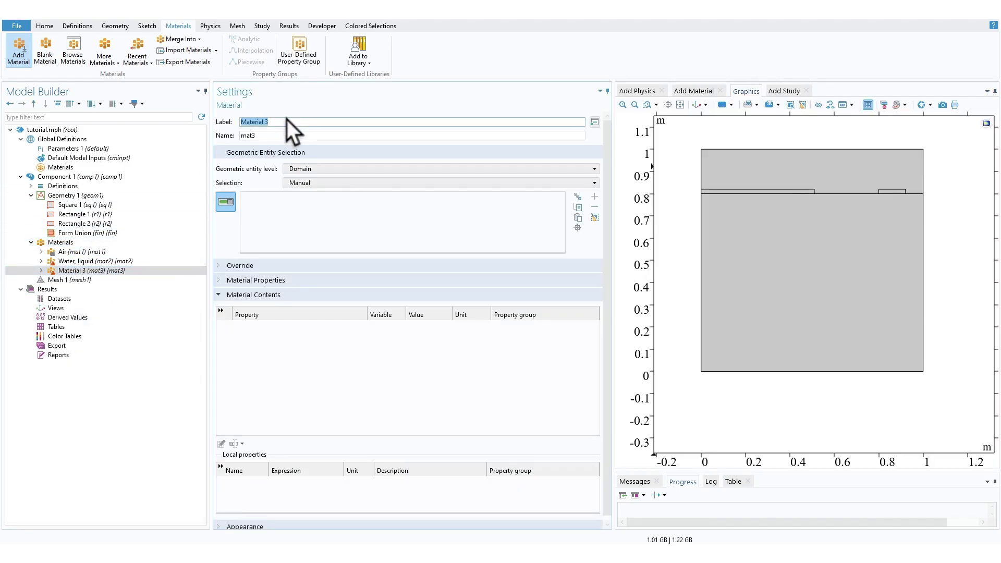
type("solid")
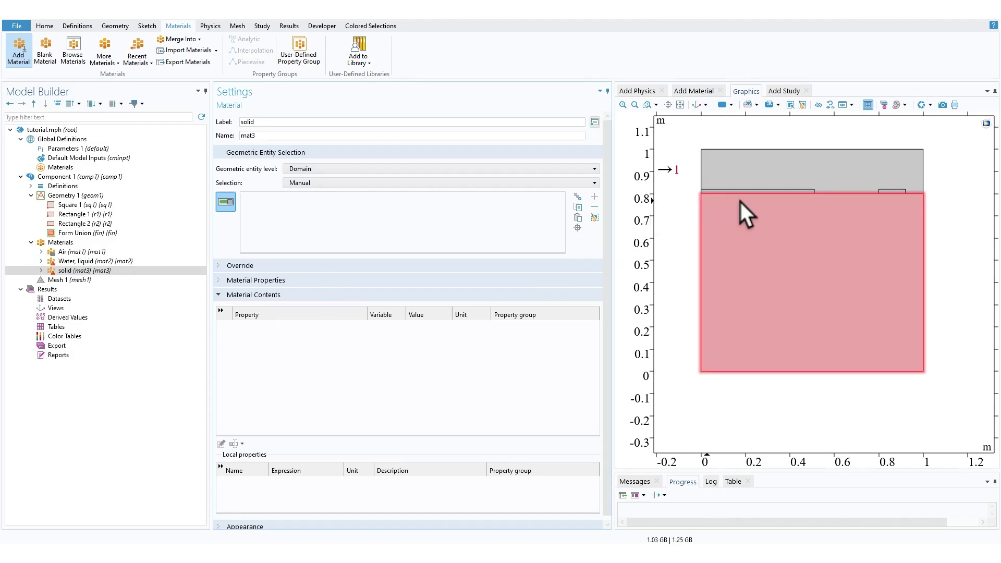
- Assign the solid material to the two thin rectangles, domains 2 and 4
scroll(740, 200, "up", 3)
left_click(860, 177)
scroll(886, 198, "down", 4)
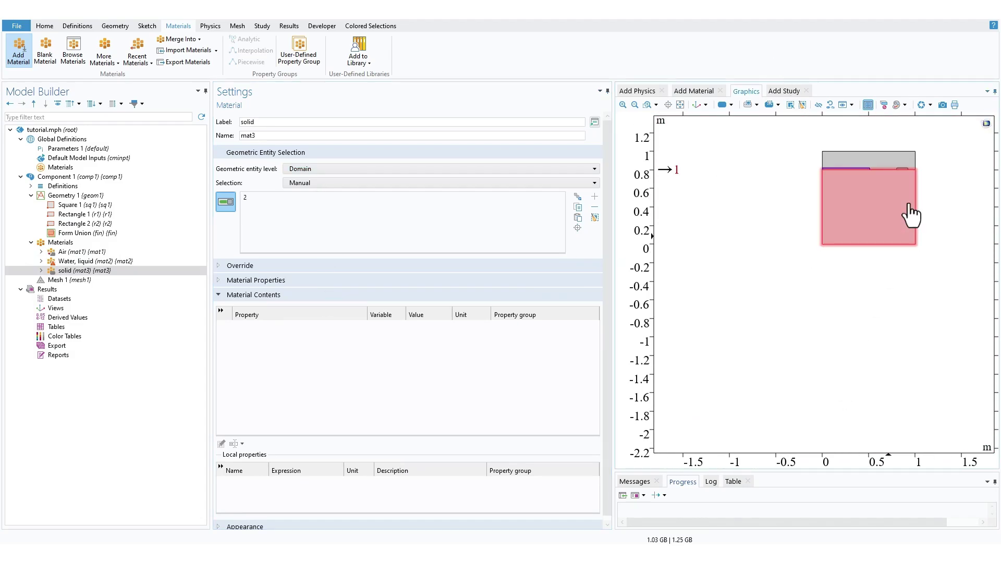
scroll(795, 224, "up", 5)
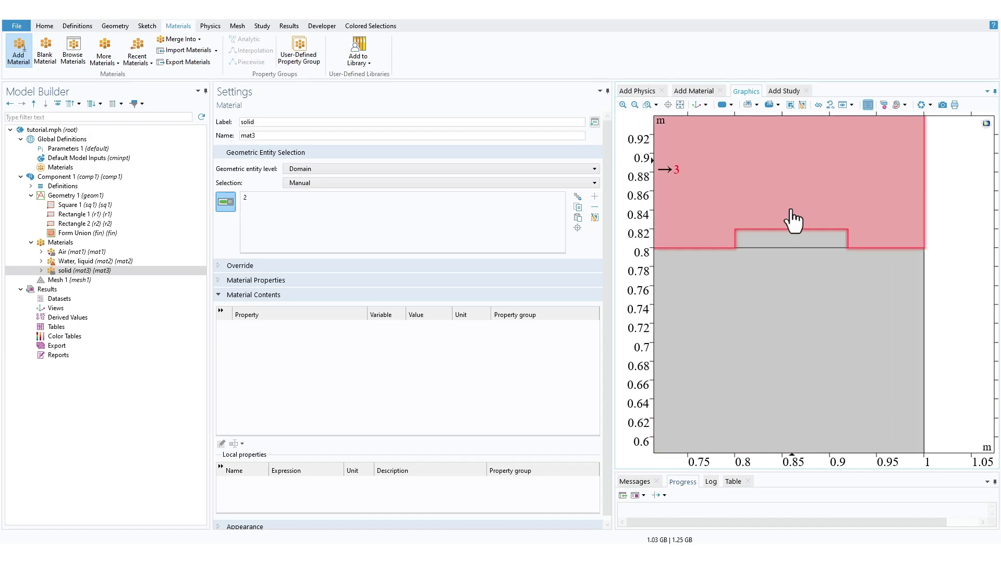
left_click(785, 243)
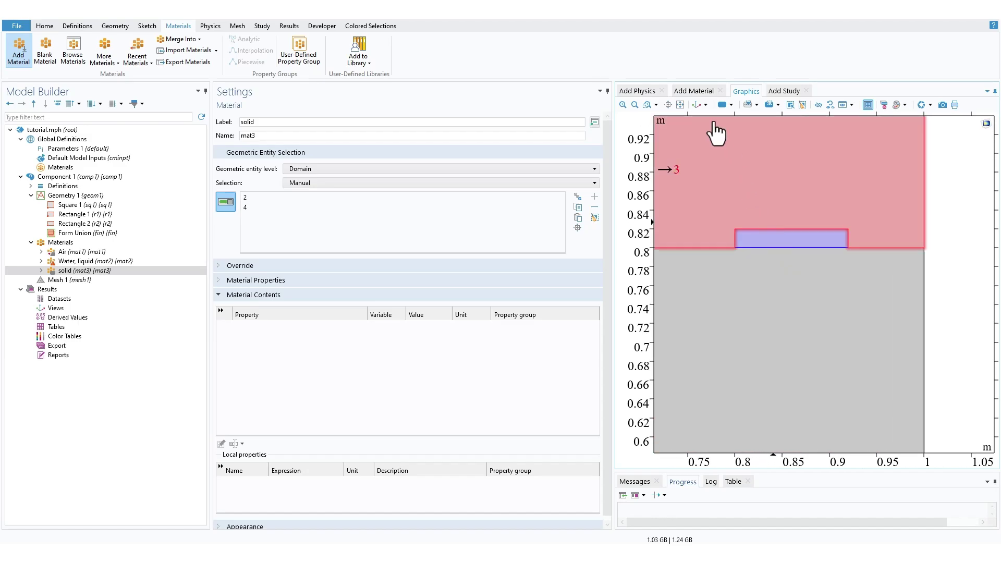
left_click(680, 105)
- Remove domain 3, the region above the layer line, from Air and assign it to Water, liquid
left_click(107, 252)
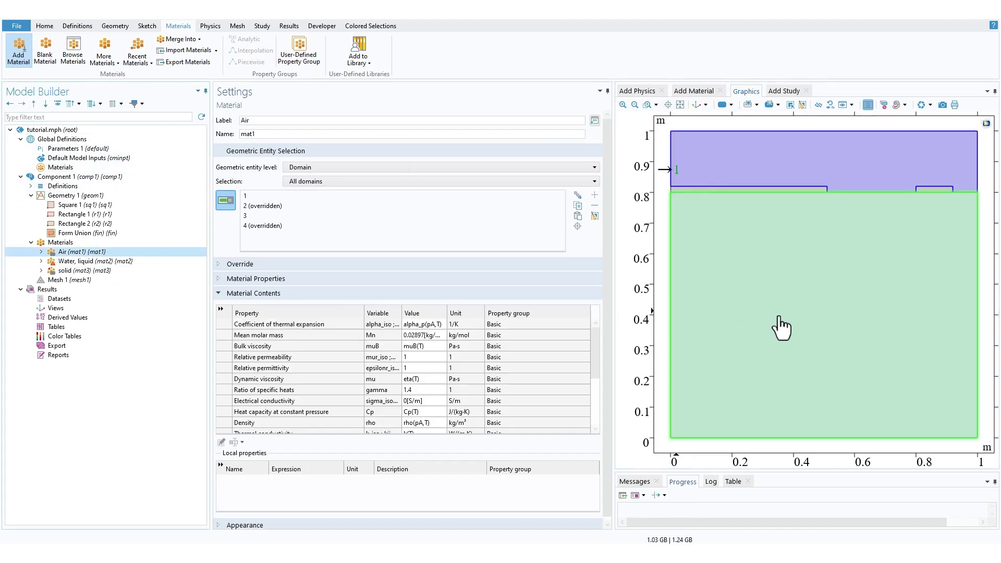
left_click(785, 151)
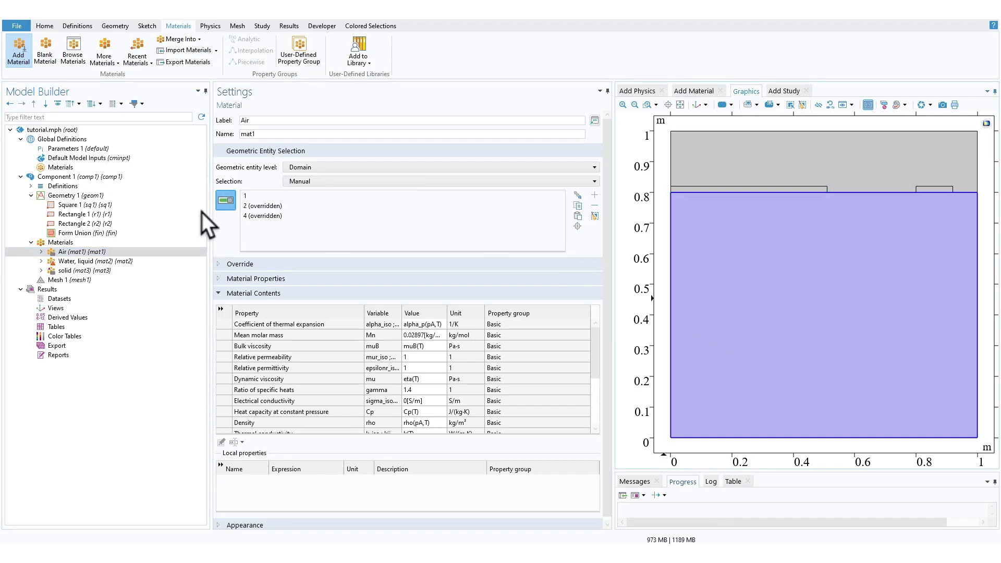
left_click(123, 261)
left_click(838, 156)
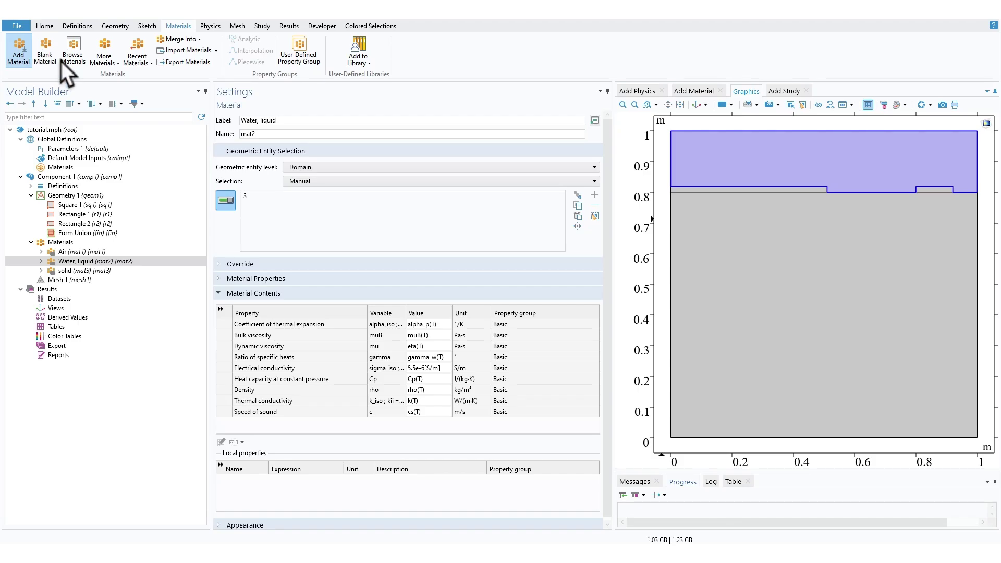
- Add the Laminar Flow interface of Two-Phase Flow, Level Set, from the Multiphase Flow physics to Component 1
left_click(210, 26)
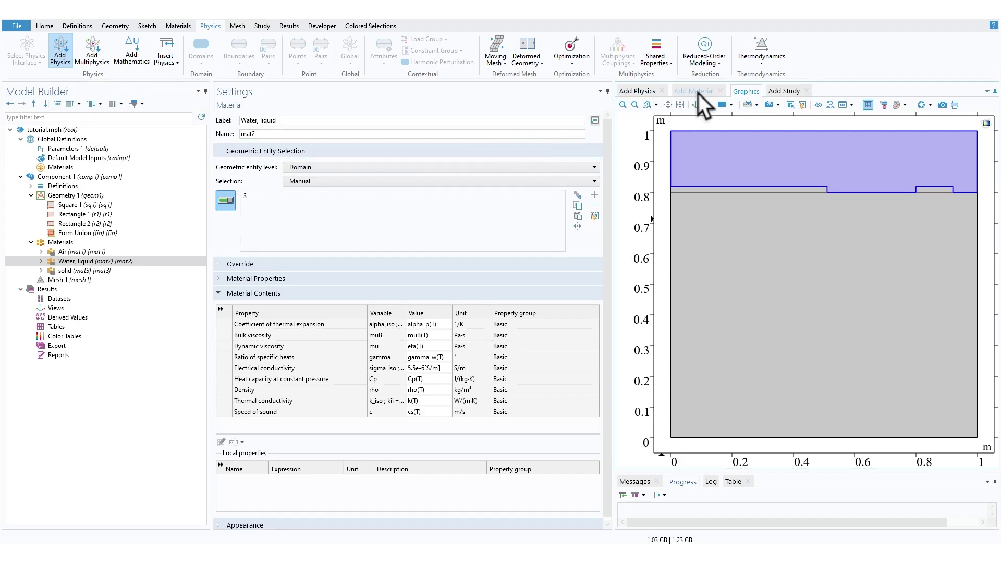
left_click(636, 90)
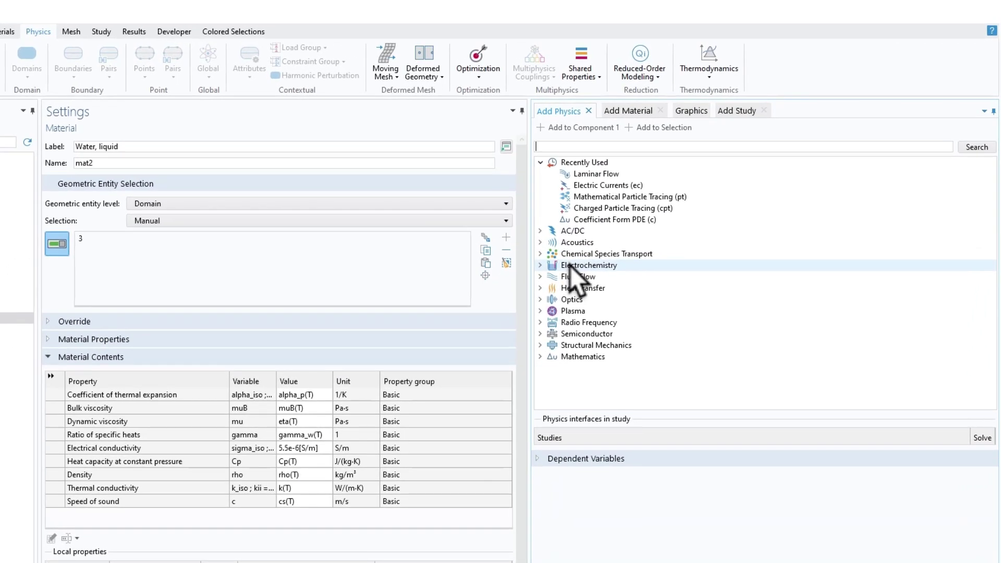
left_click(545, 163)
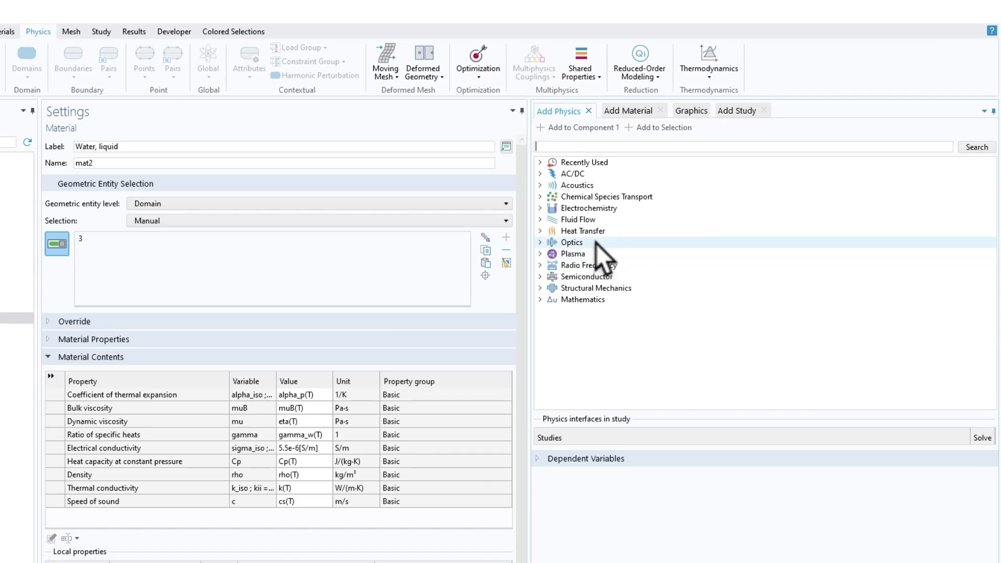
left_click(577, 223)
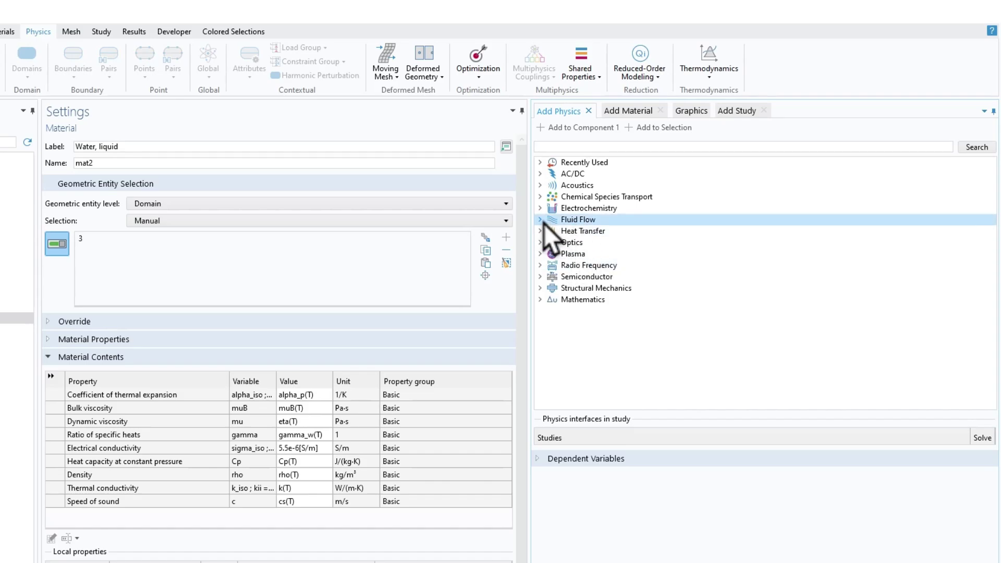
left_click(541, 220)
left_click(563, 243)
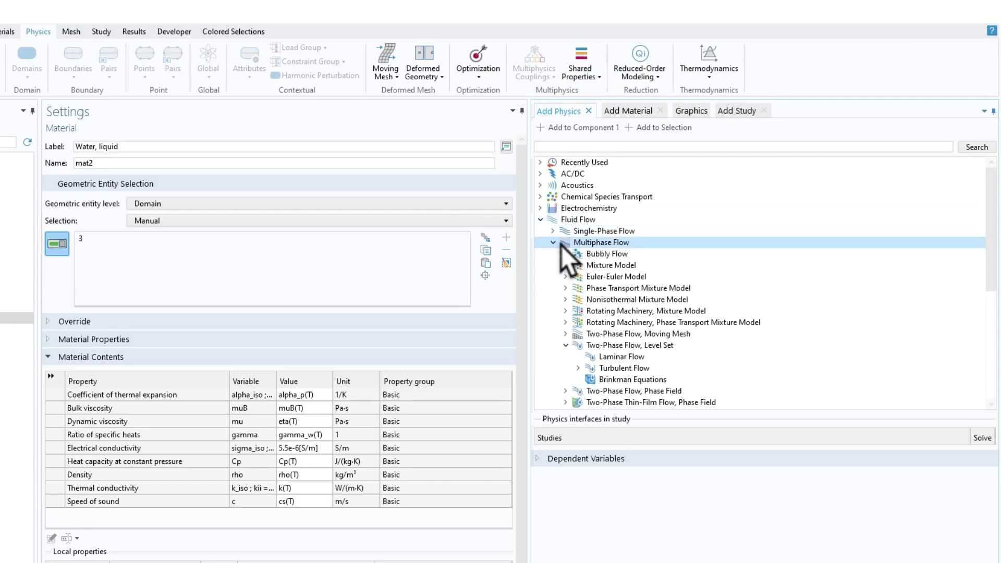
left_click(553, 243)
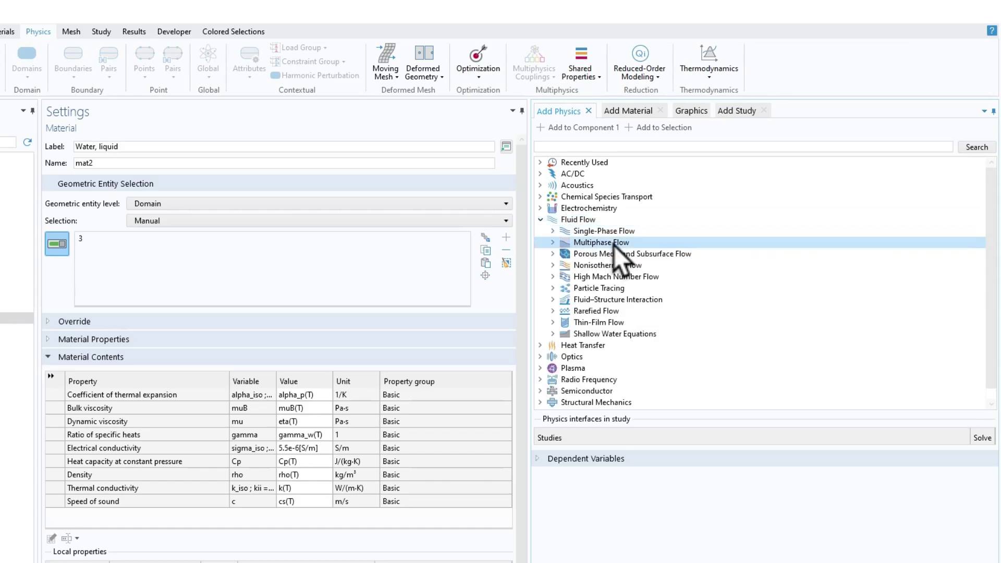
left_click(553, 242)
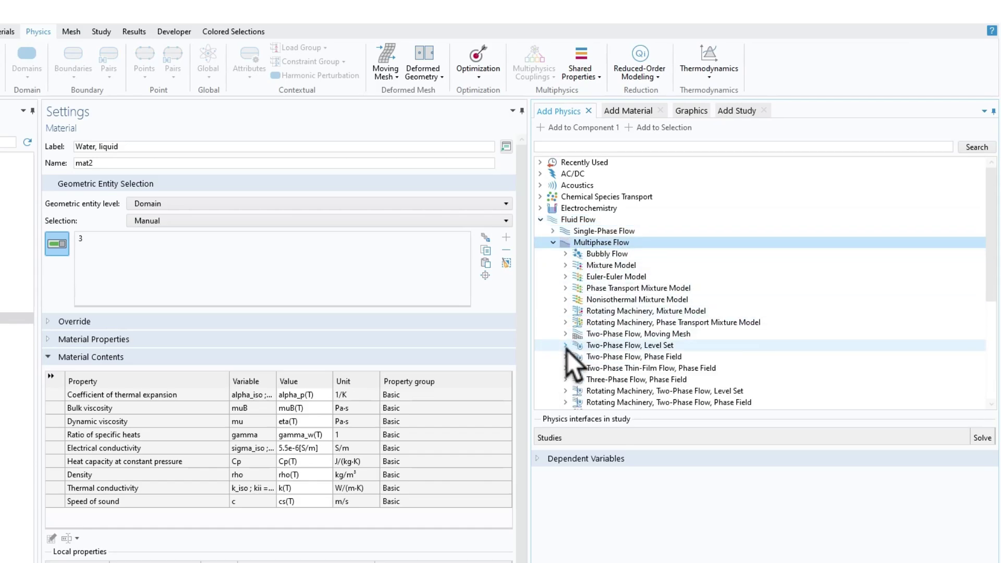
left_click(634, 346)
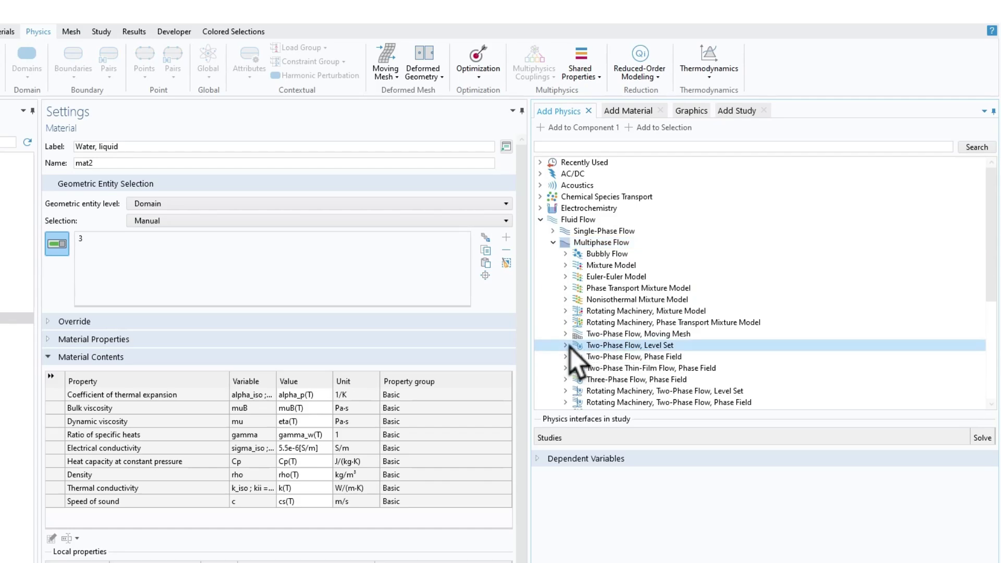
left_click(565, 345)
left_click(618, 358)
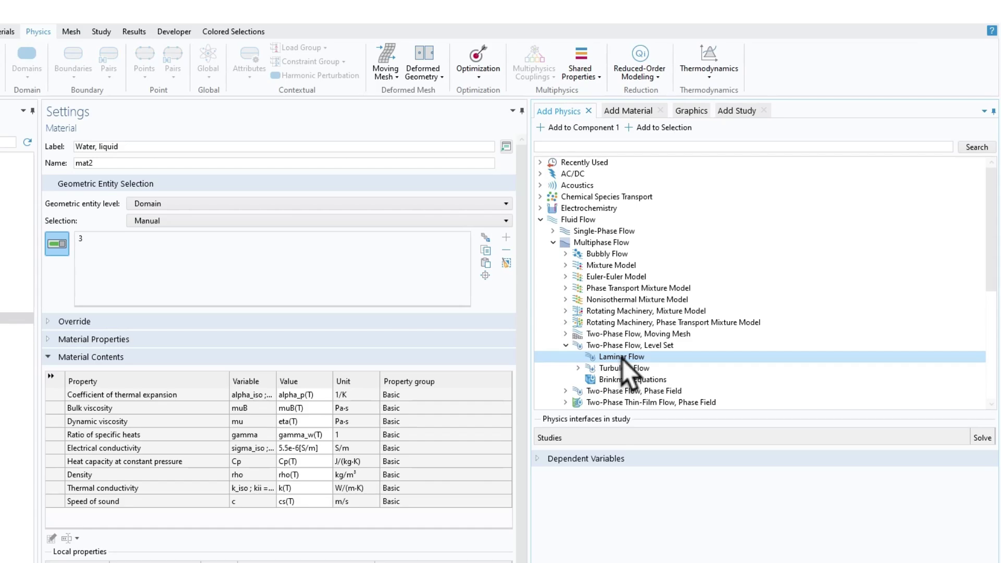
right_click(621, 358)
left_click(645, 363)
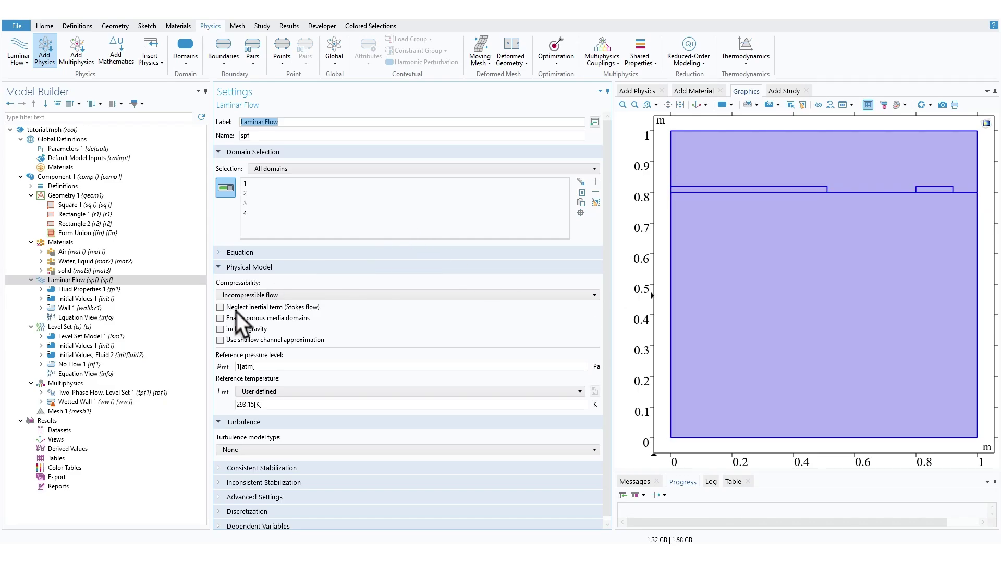
- Examine the settings of Level Set, Level Set Model 1 and Laminar Flow, including the Laminar Flow equations
left_click(83, 328)
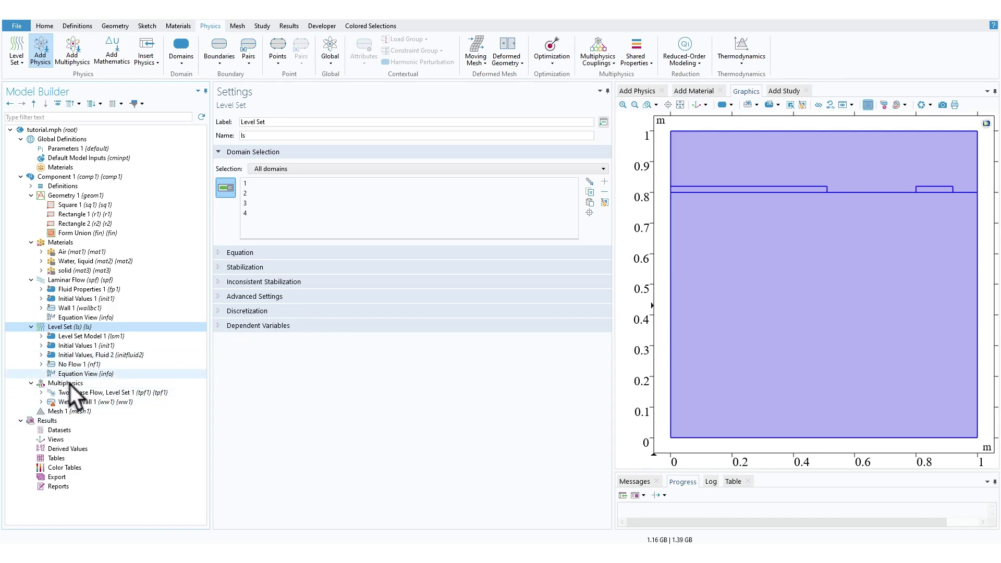
left_click(91, 336)
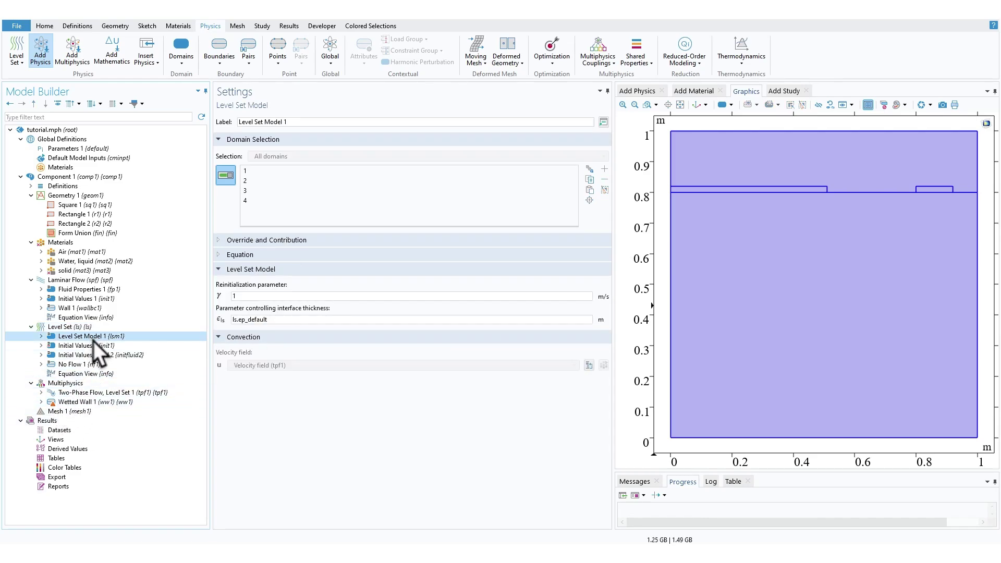
left_click(67, 280)
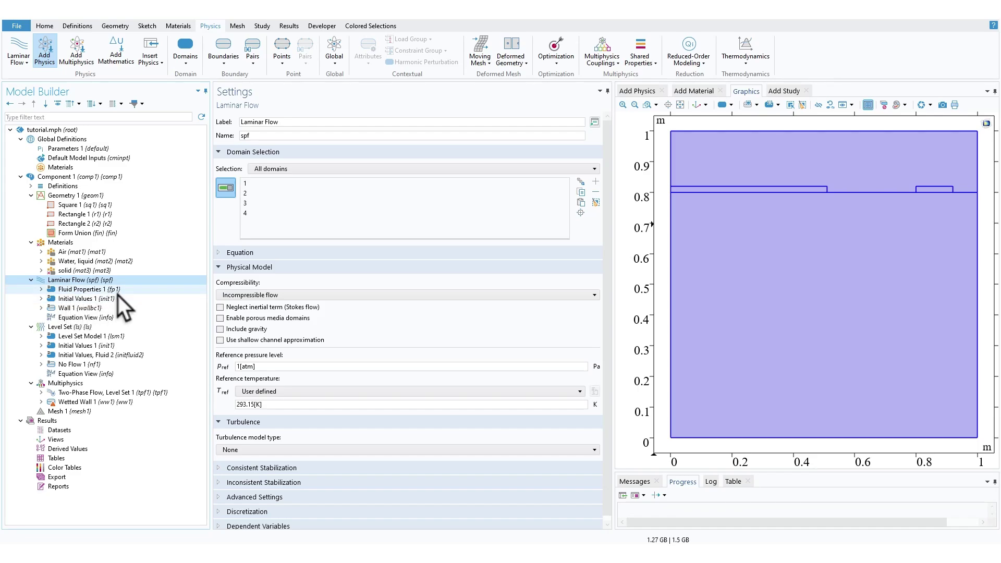
left_click(255, 255)
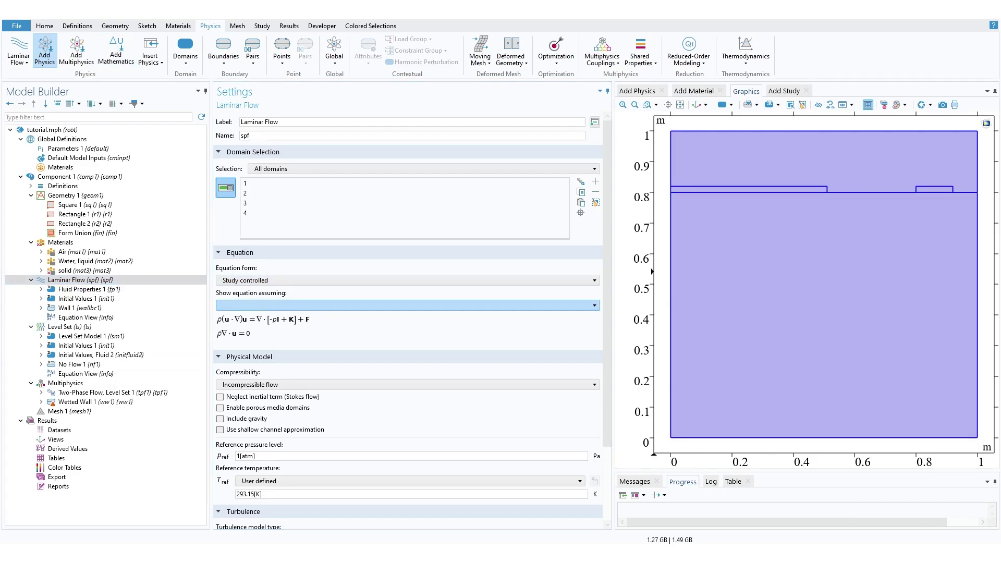
- Include gravity in the physical model of the Laminar Flow interface and collapse the Wall 1 and Gravity 1 nodes
left_click(104, 282)
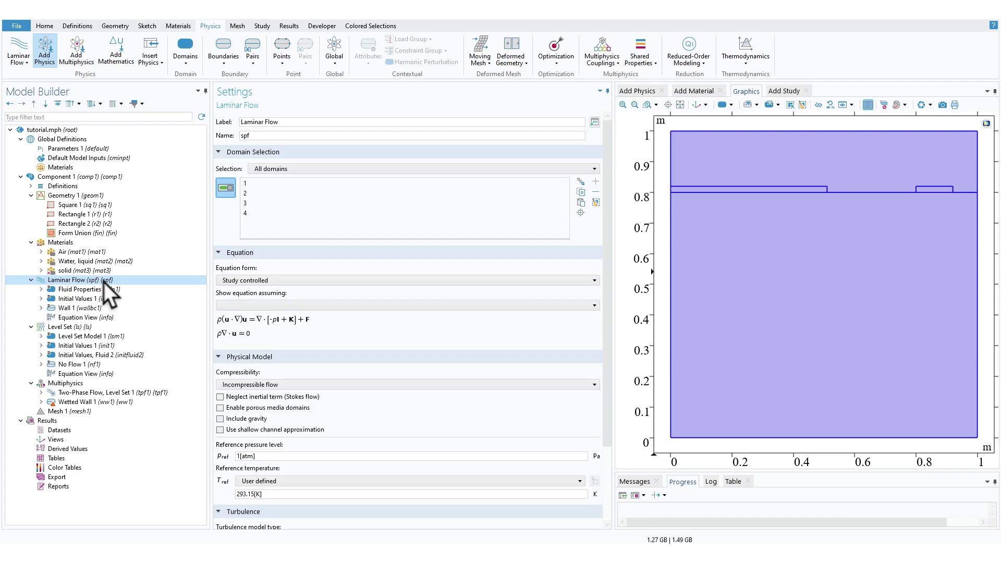
left_click(229, 420)
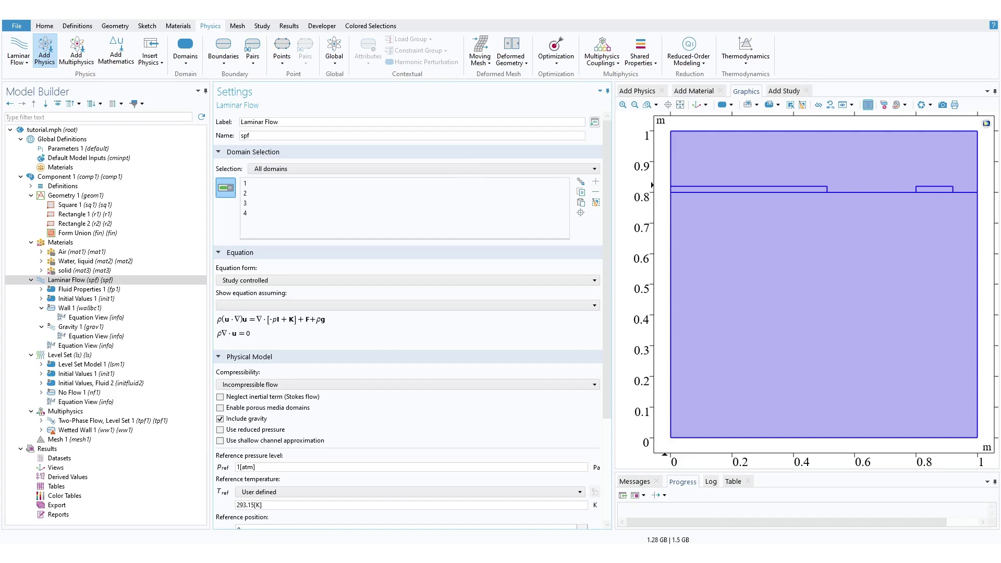
left_click(117, 281)
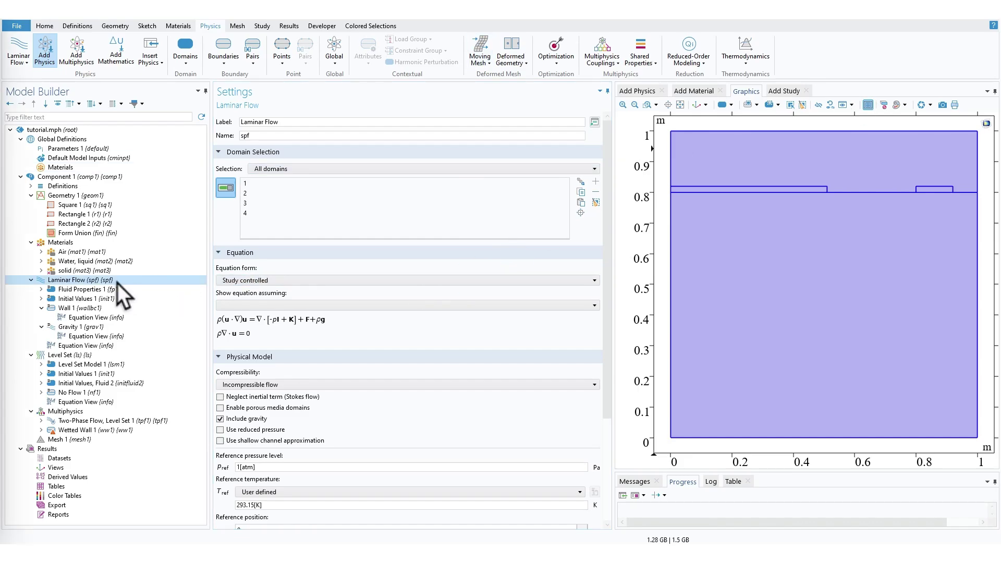
left_click(41, 308)
left_click(60, 318)
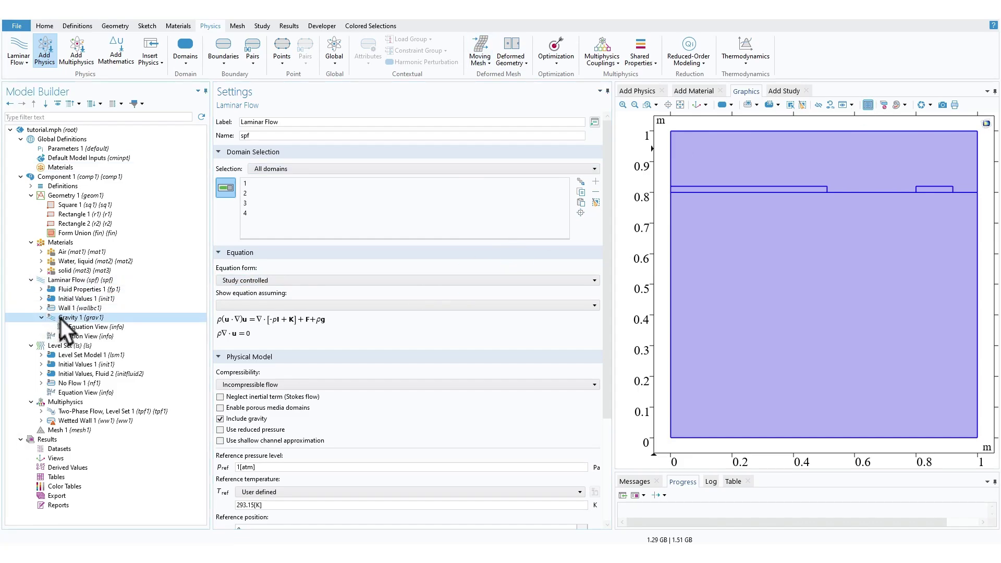
left_click(42, 318)
- Add a Pressure Point Constraint to Laminar Flow and apply it to point 1, the square's lower-left corner
left_click(73, 281)
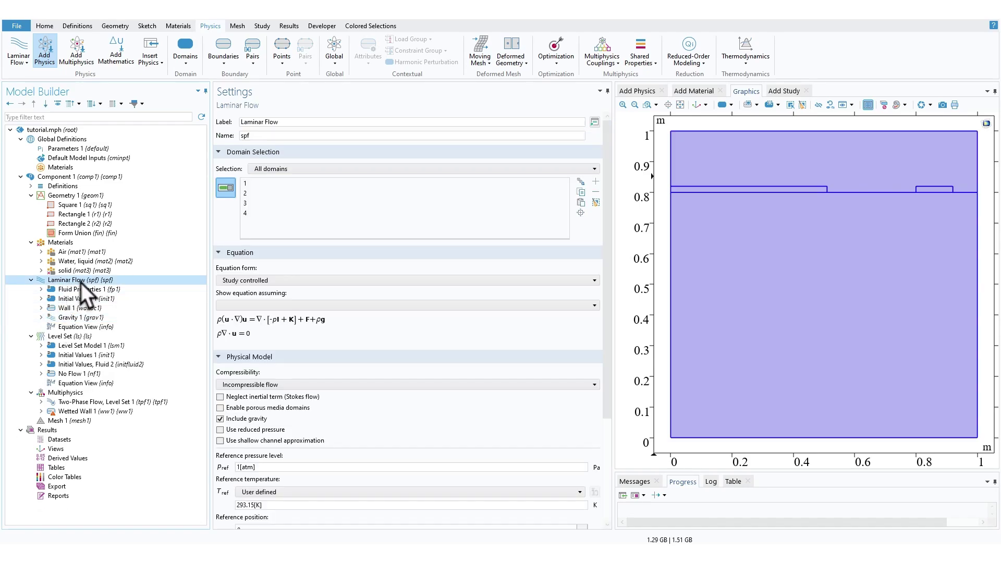
right_click(80, 283)
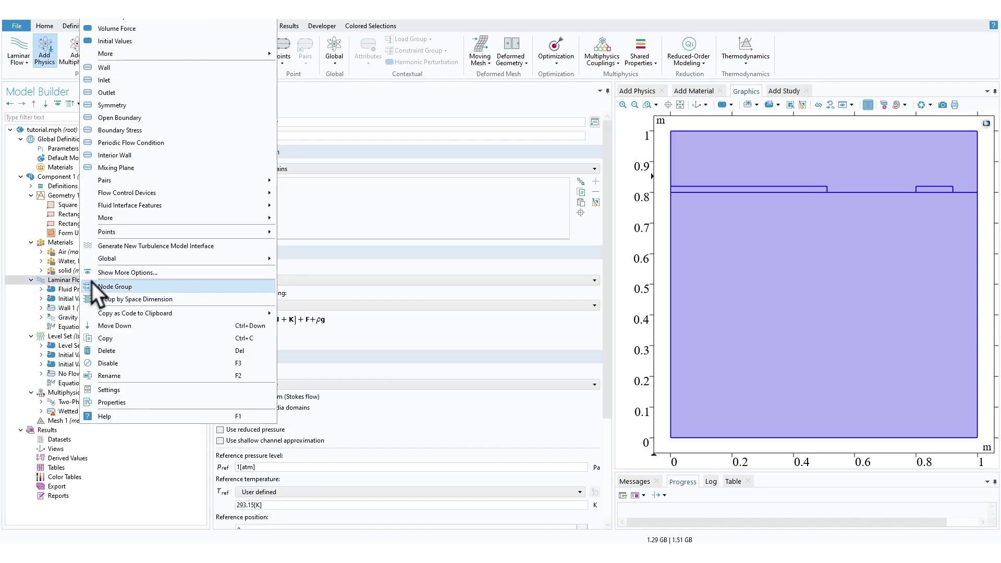
mouse_move(164, 236)
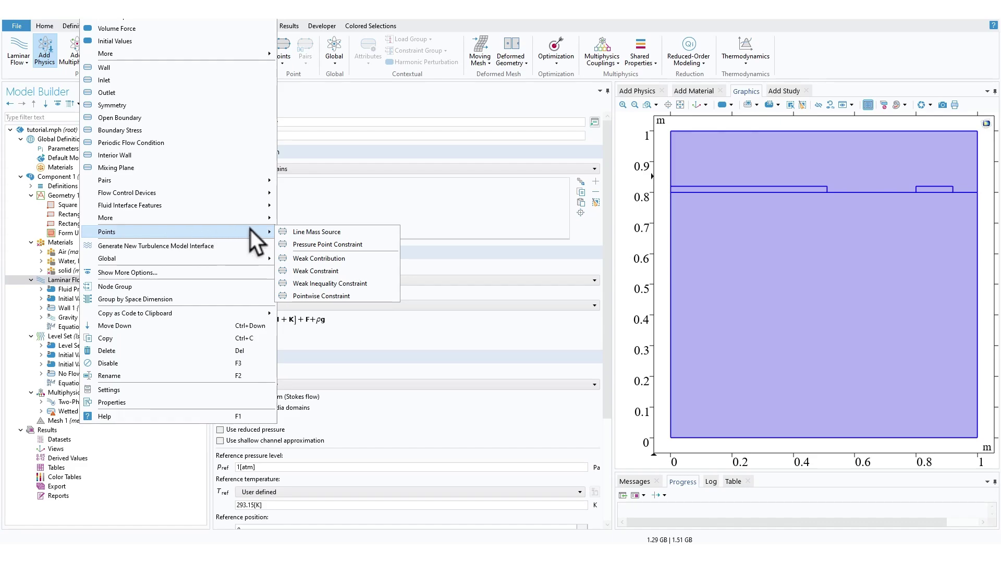
left_click(353, 245)
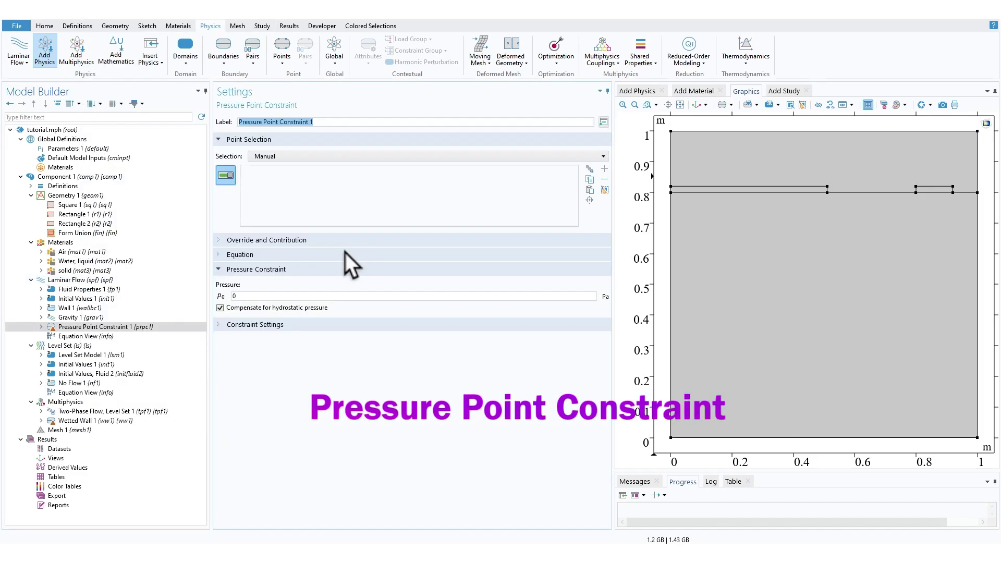
left_click(670, 437)
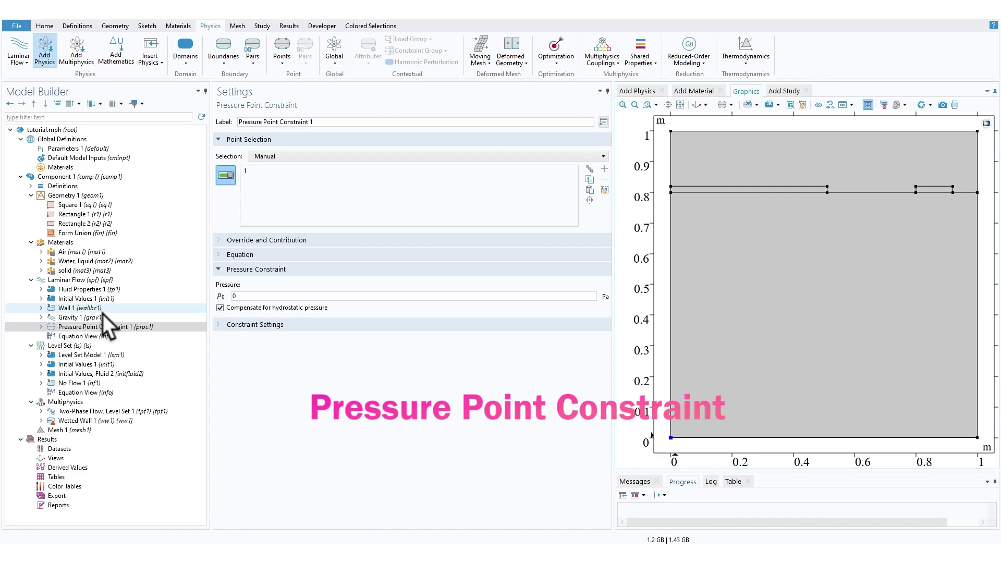
- Examine the location of the pressure point constraint in the geometry and the compressibility setting of Laminar Flow
left_click(96, 325)
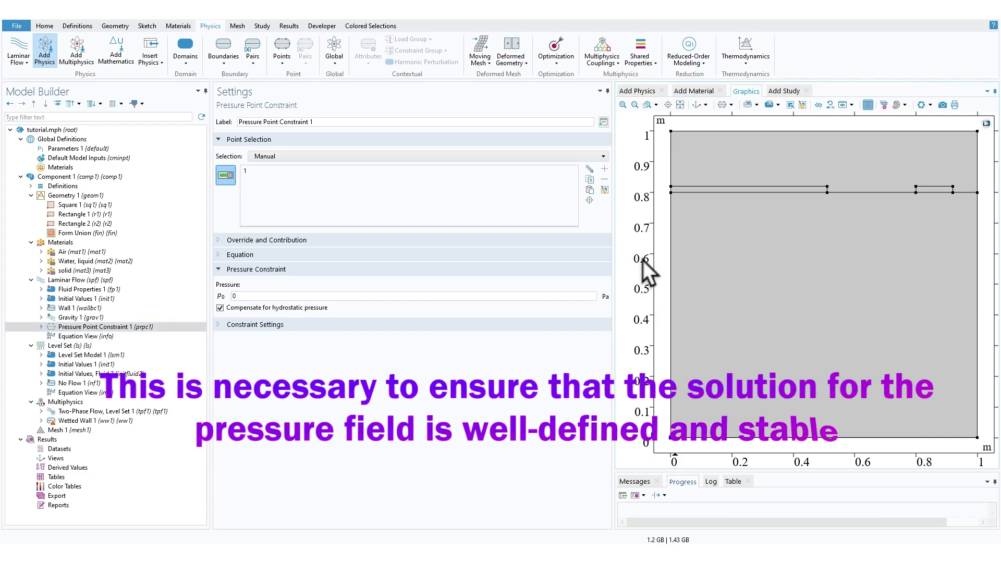
scroll(721, 243, "down", 3)
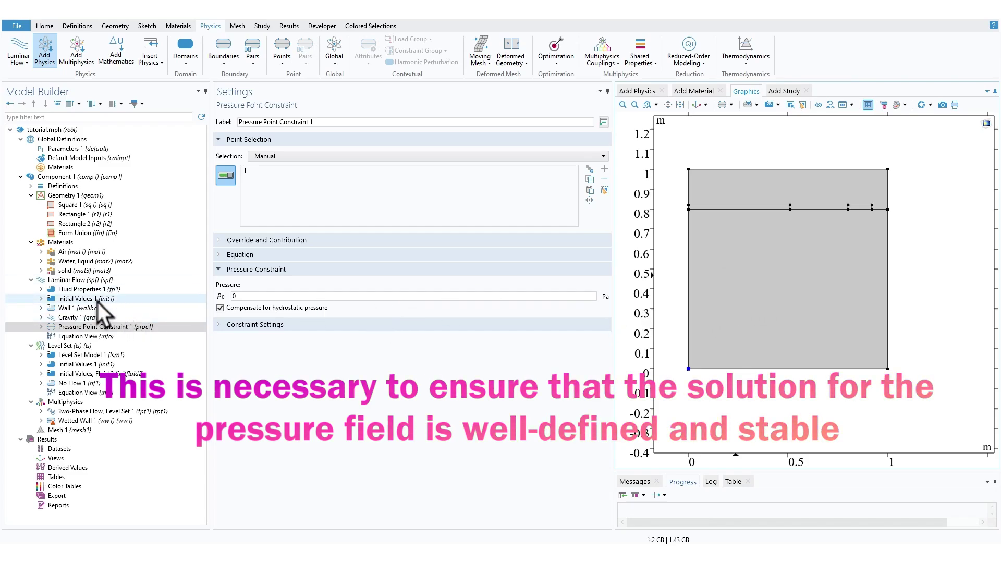
left_click(83, 280)
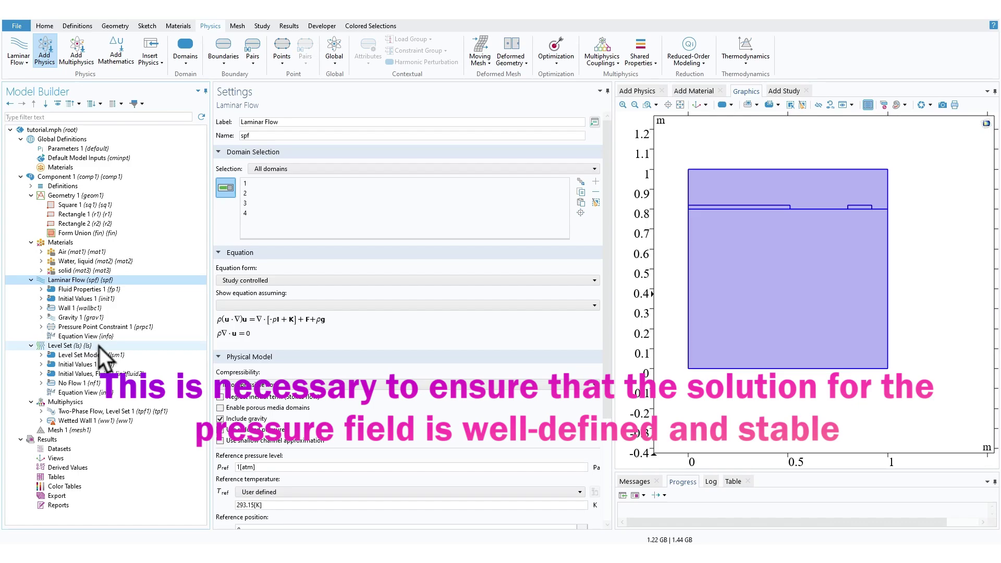
left_click(264, 385)
left_click(264, 395)
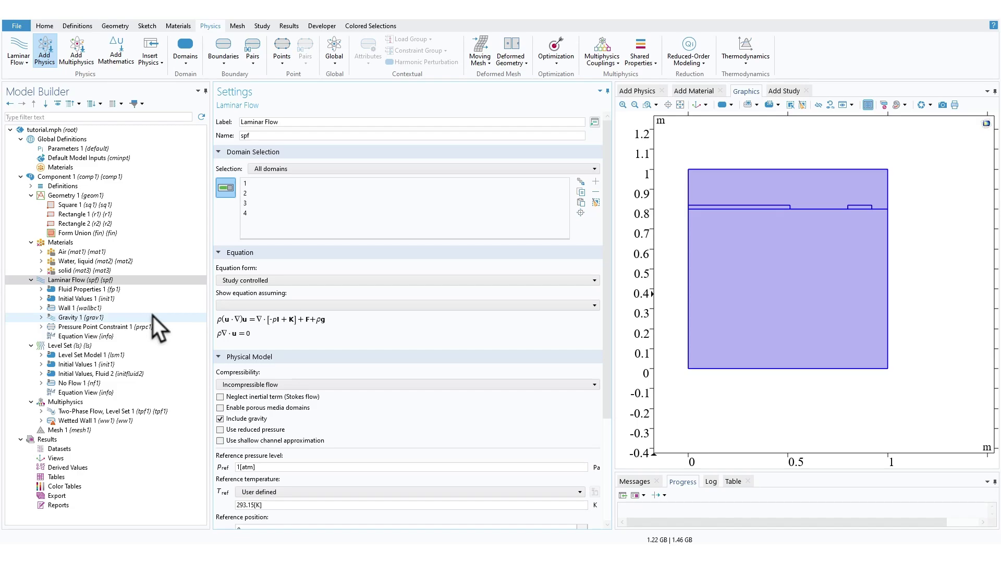
left_click(123, 327)
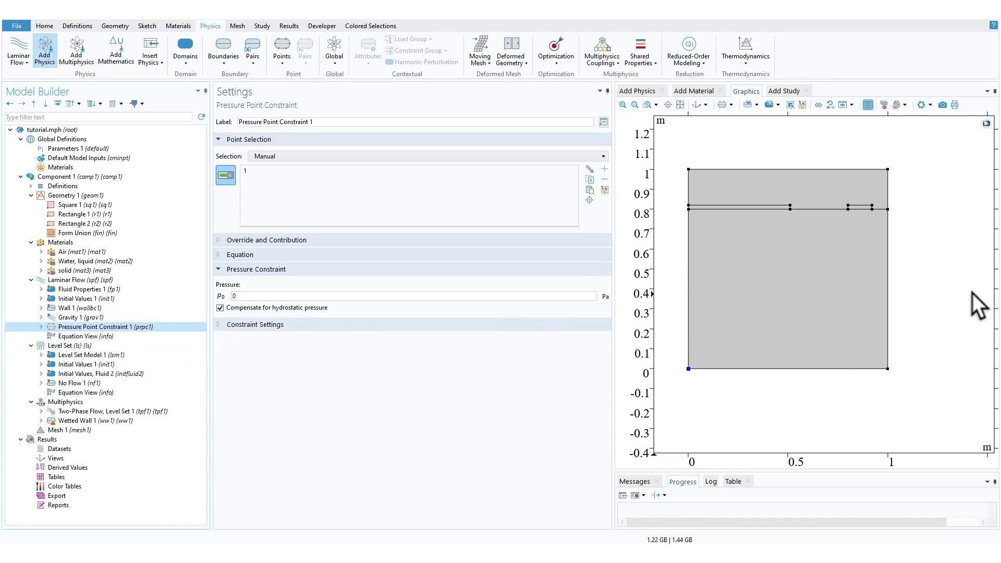
middle_click_drag(685, 374, 695, 305)
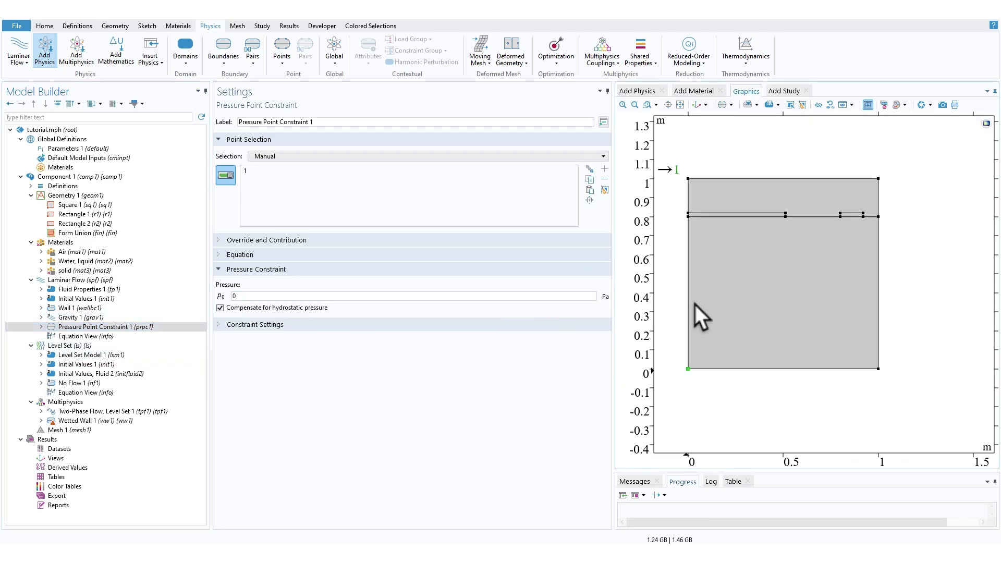
right_click_drag(695, 304, 737, 271)
middle_click_drag(737, 270, 746, 223)
mouse_move(746, 223)
right_mouse_down()
mouse_move(760, 193)
mouse_move(751, 213)
right_mouse_up()
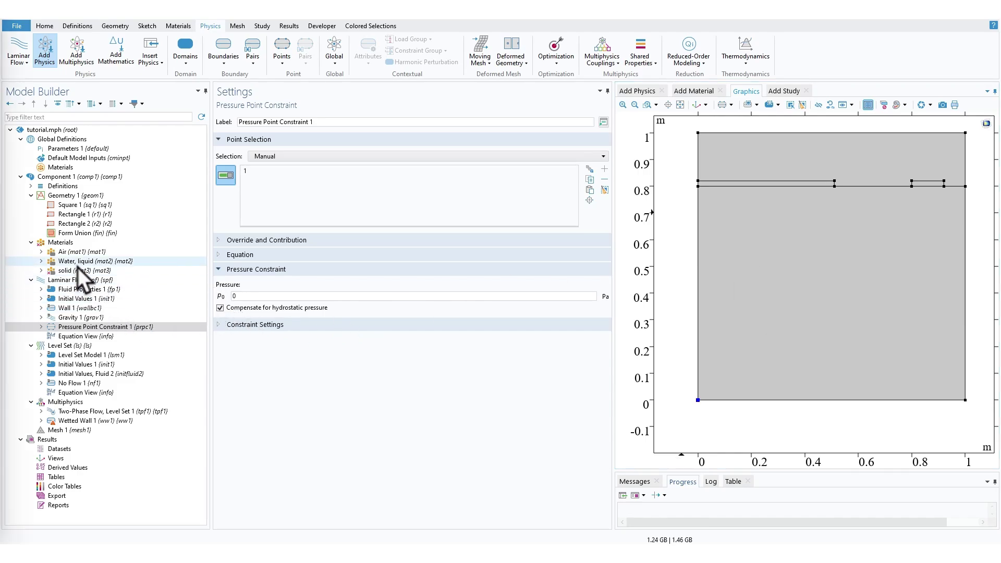
- Add an Interior Wall boundary condition to the Laminar Flow interface
left_click(104, 279)
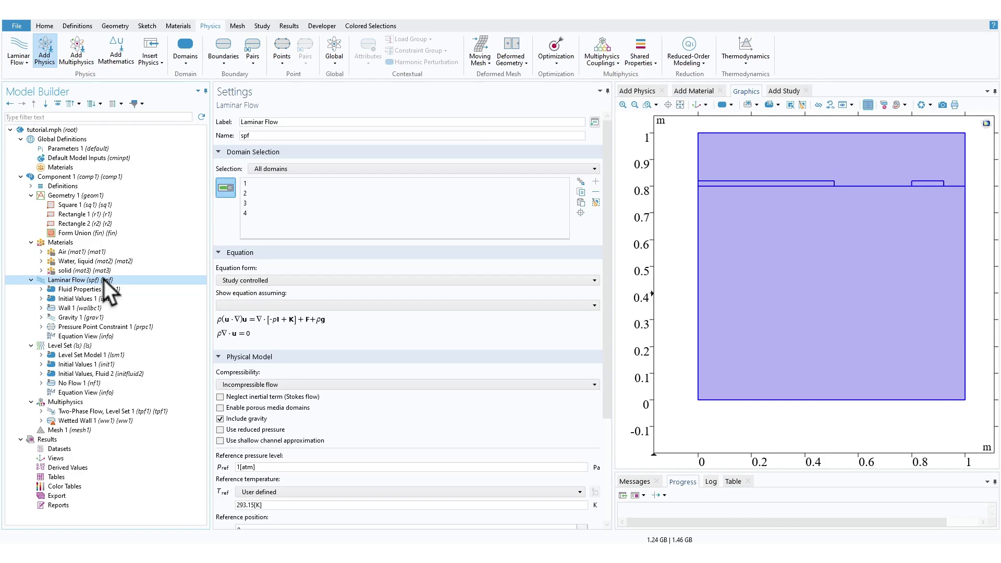
right_click(105, 280)
mouse_move(169, 173)
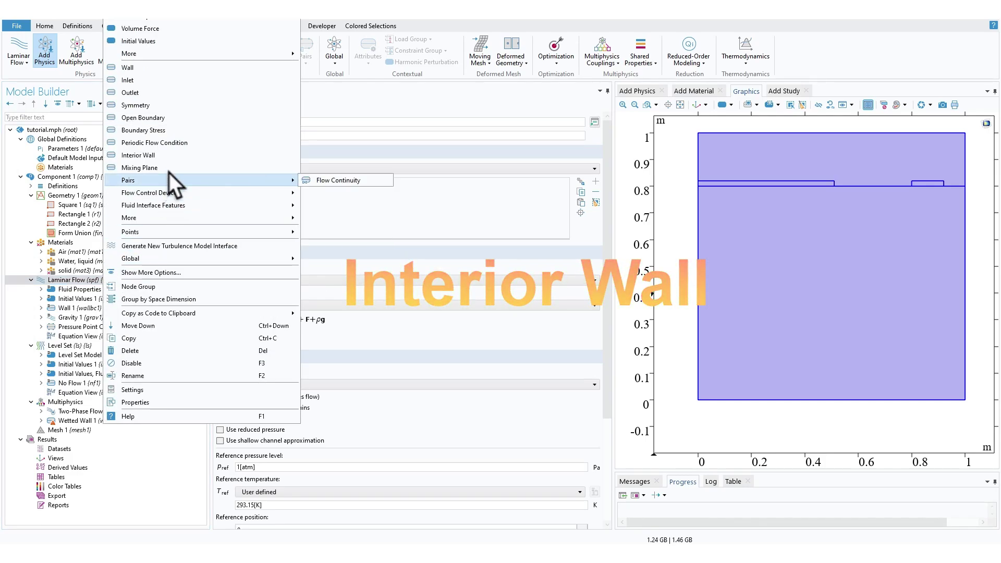
left_click(155, 156)
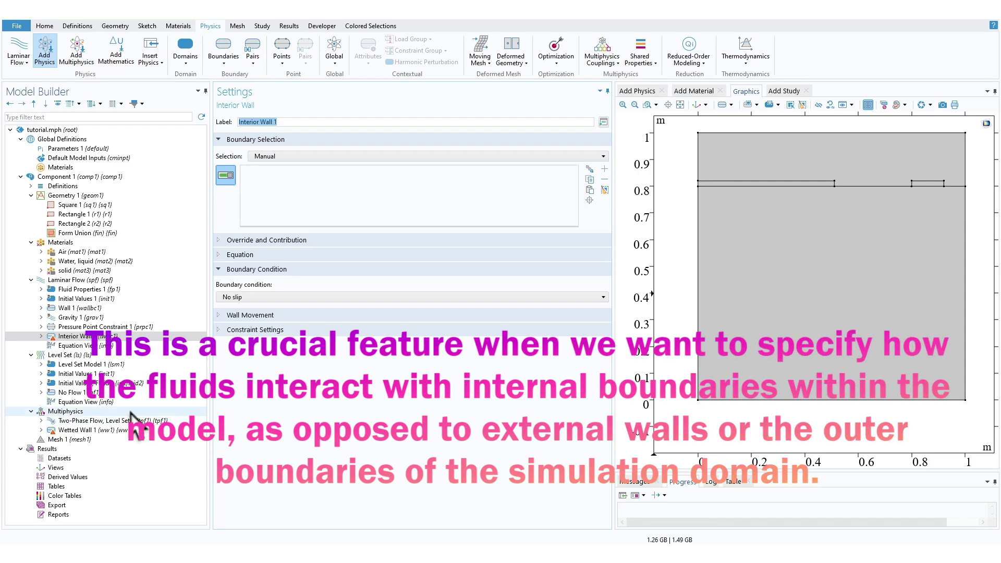
- Compare the boundaries of Wall 1 with those of Interior Wall 1 and examine the interior wall's boundary condition options
left_click(86, 308)
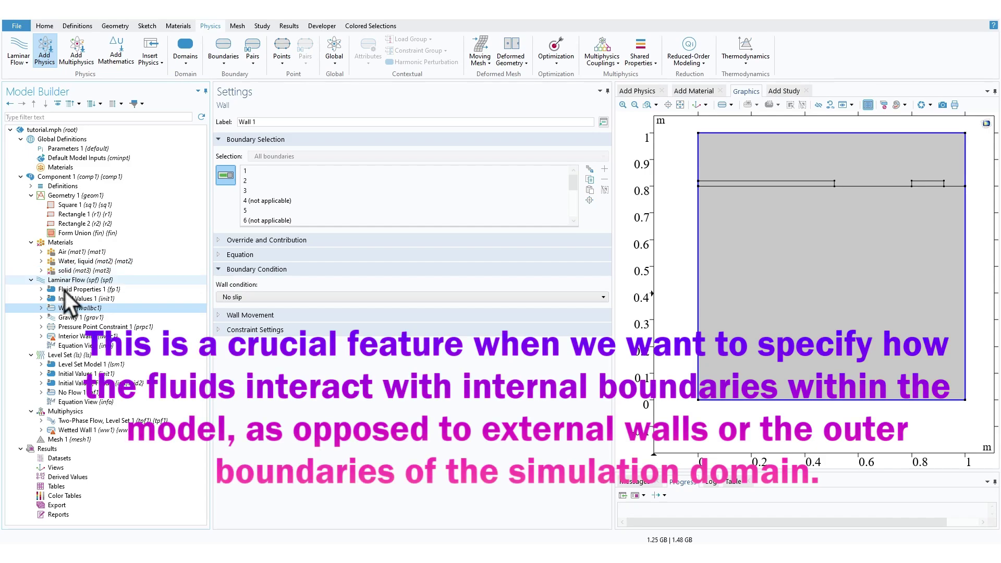
left_click(85, 336)
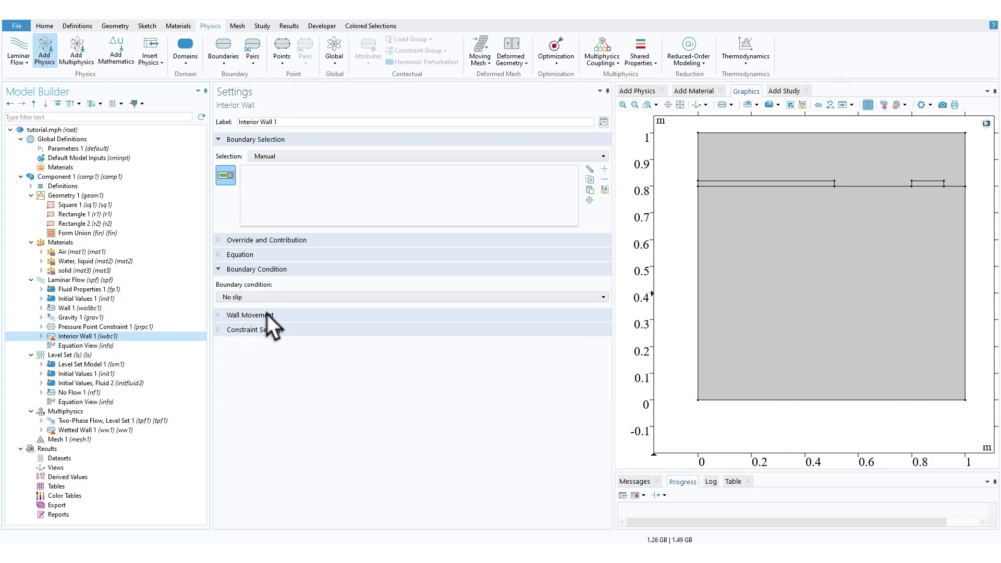
left_click(253, 299)
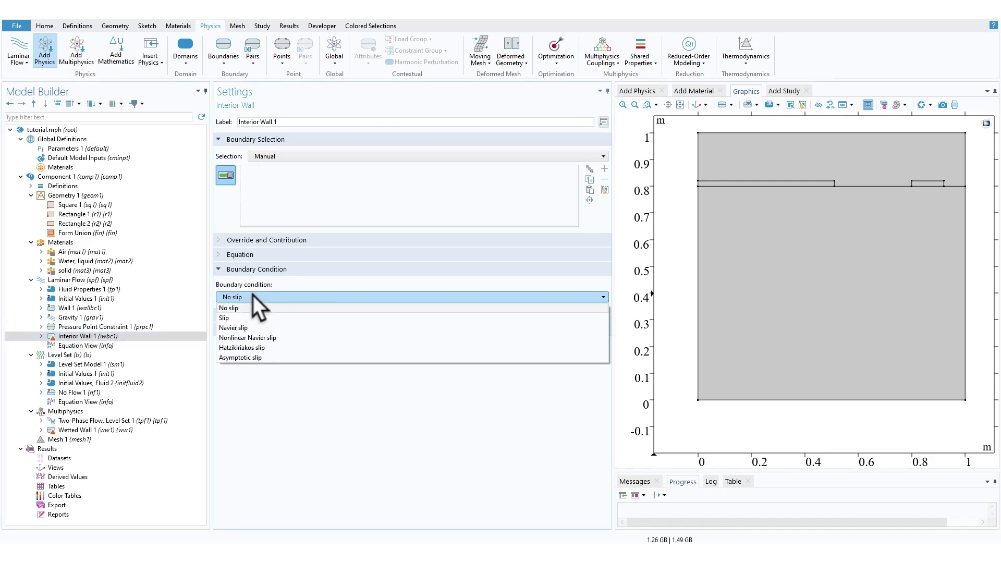
left_click(289, 288)
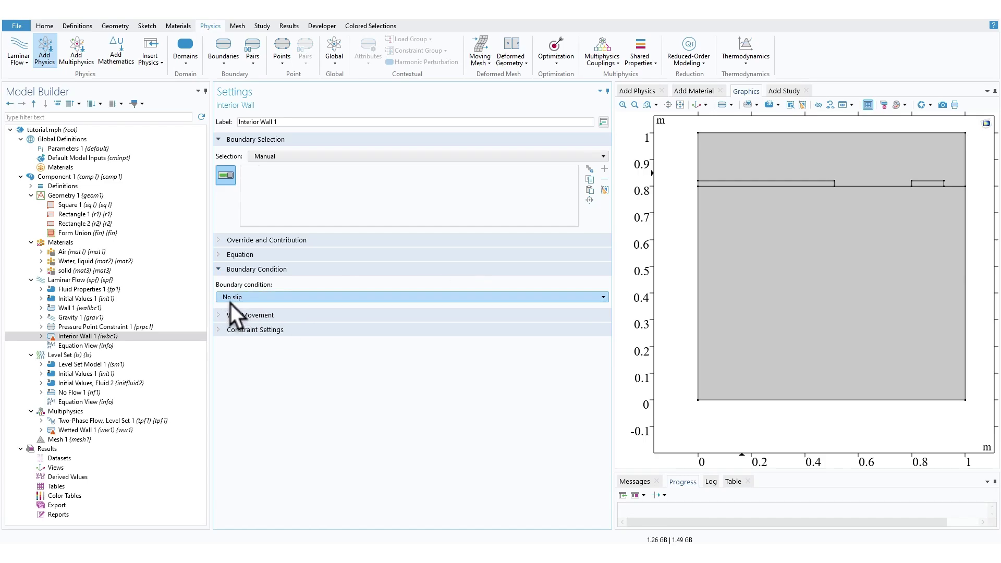
left_click(84, 300)
left_click(92, 309)
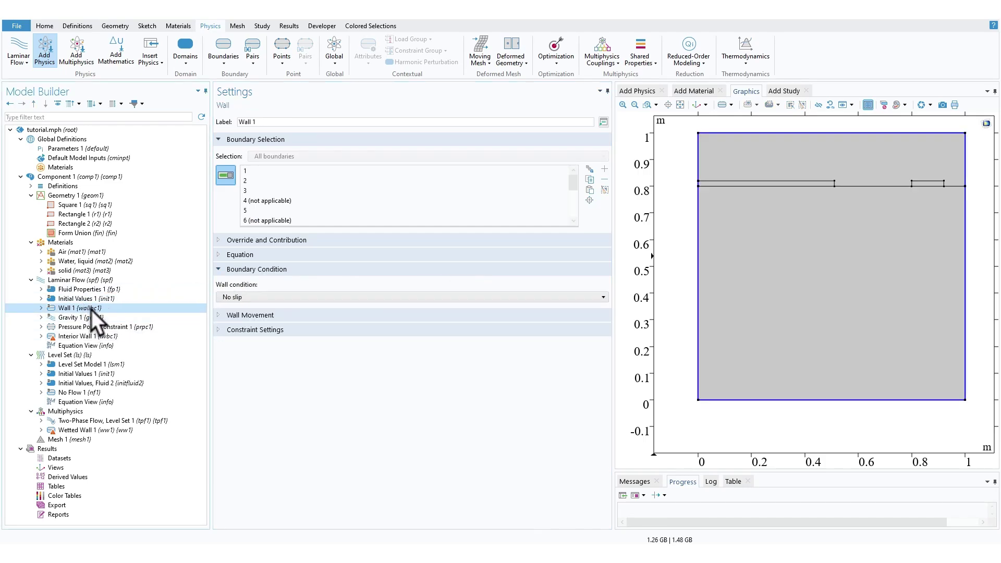
left_click(82, 337)
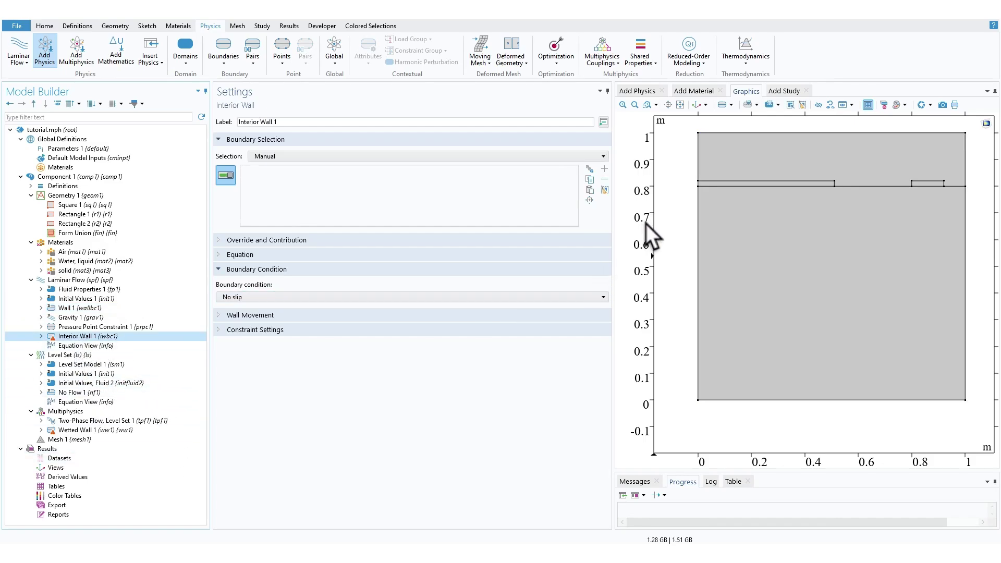
- Assign the upper, lower and right edges of the long thin rectangle, boundaries 6, 4 and 8, to Interior Wall 1
scroll(716, 172, "up", 3)
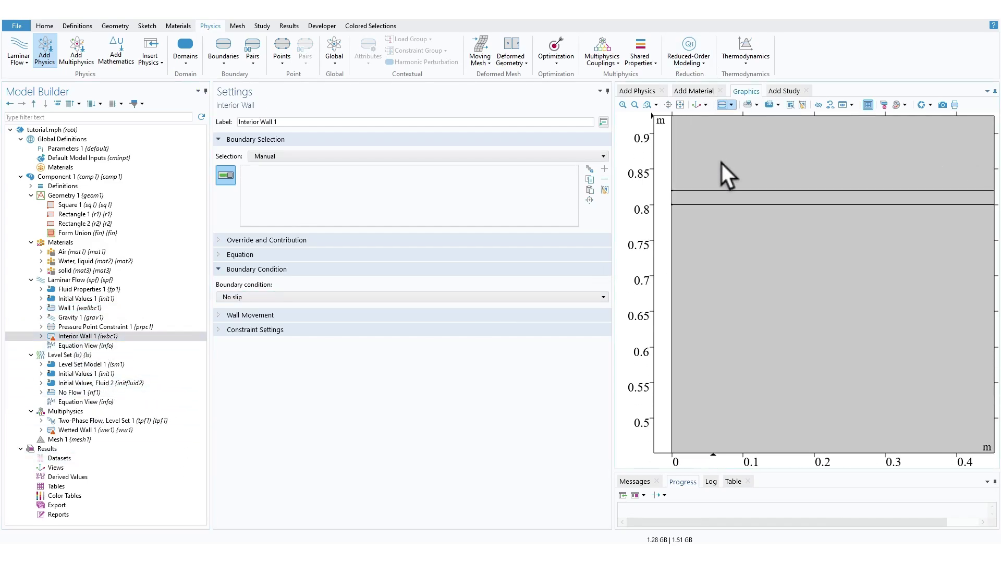
left_click(724, 190)
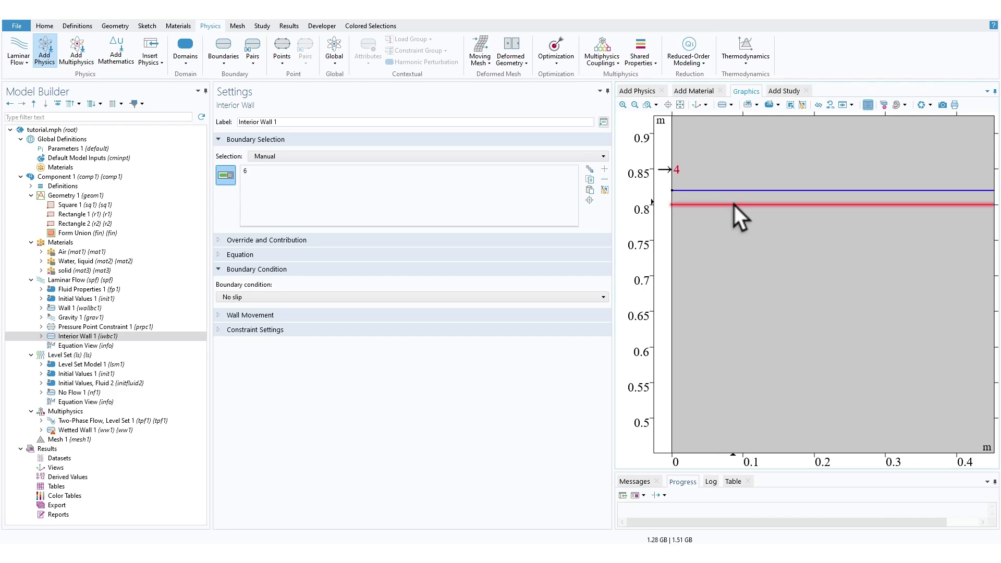
left_click(733, 205)
middle_click_drag(800, 176, 808, 254)
right_click_drag(818, 203, 776, 251)
middle_click_drag(825, 196, 830, 94)
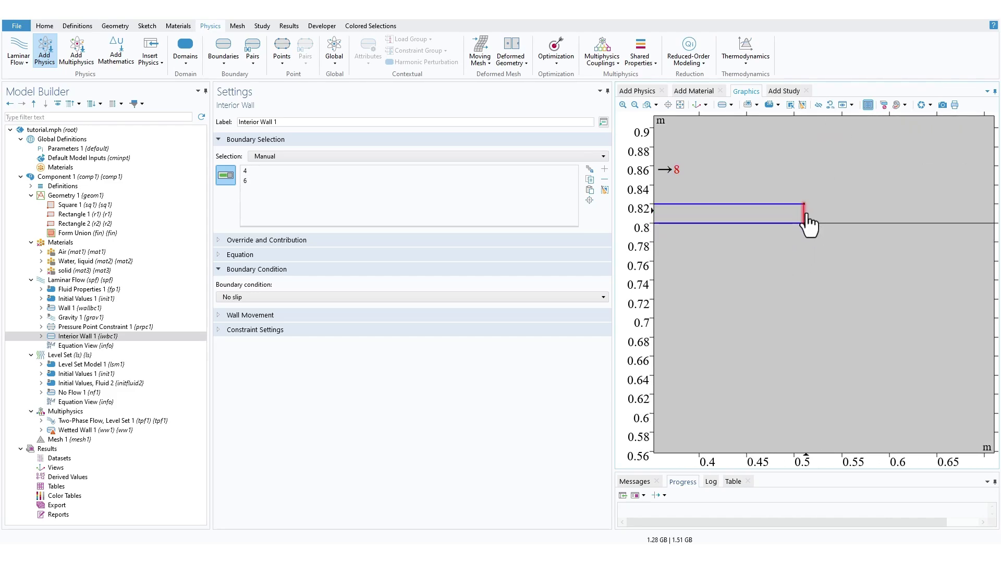
left_click(805, 214)
- Add all four edges of the short thin rectangle, including boundaries 10, 11 and 12, to Interior Wall 1
middle_click_drag(850, 181, 868, 327)
right_click_drag(913, 248, 845, 301)
scroll(852, 249, "up", 5)
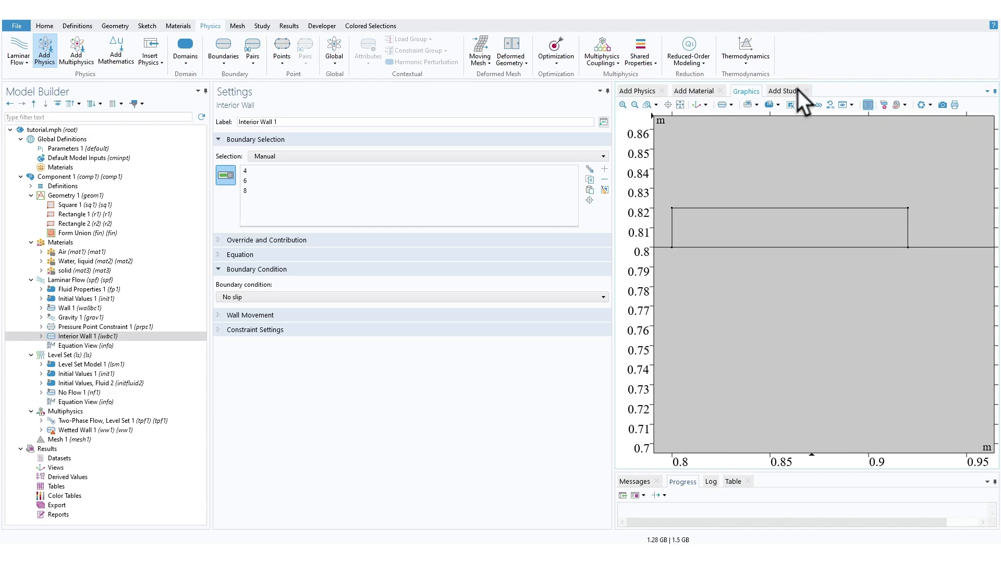
left_click(773, 209)
left_click(672, 229)
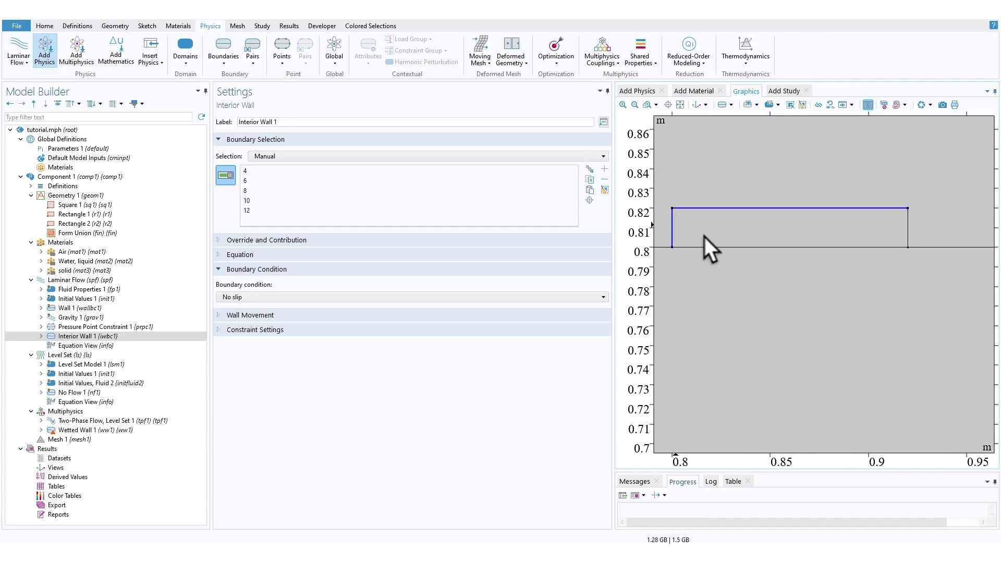
left_click(677, 247)
left_click(908, 226)
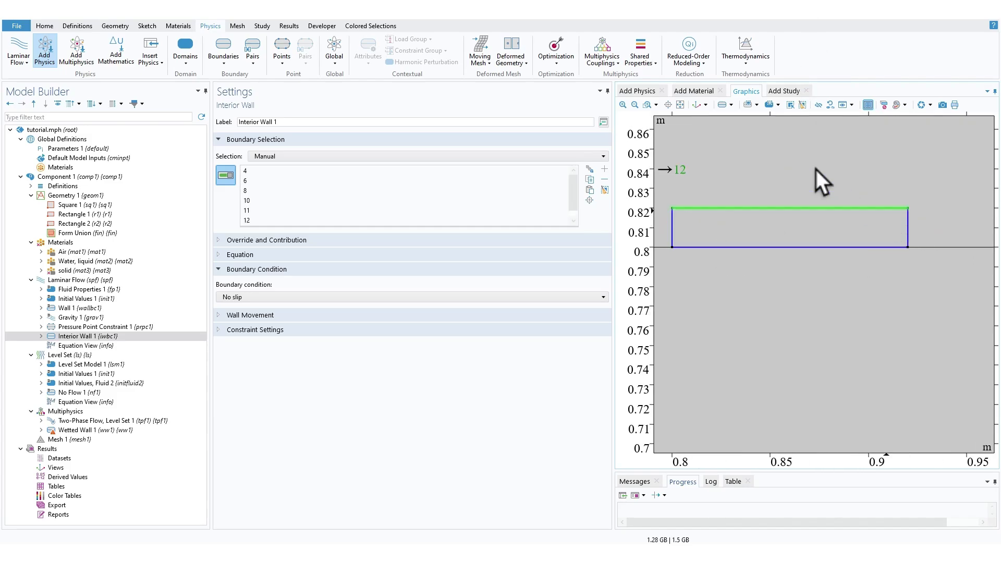
- Check the boundaries of Interior Wall 1 against Wall 1 at the left end of the long thin rectangle
middle_click_drag(797, 156, 829, 306)
right_click_drag(771, 246, 979, 237)
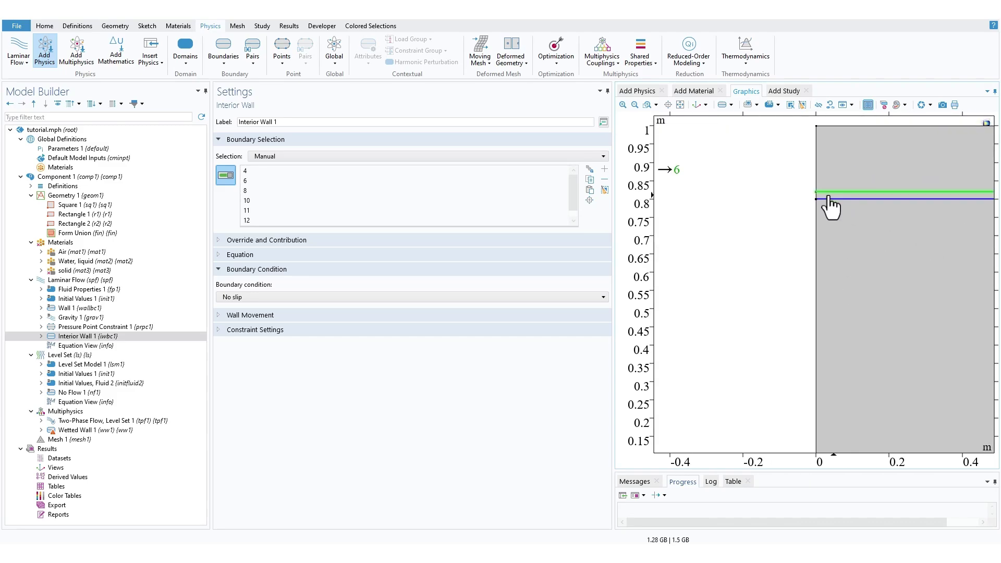
middle_click_drag(819, 194, 797, 52)
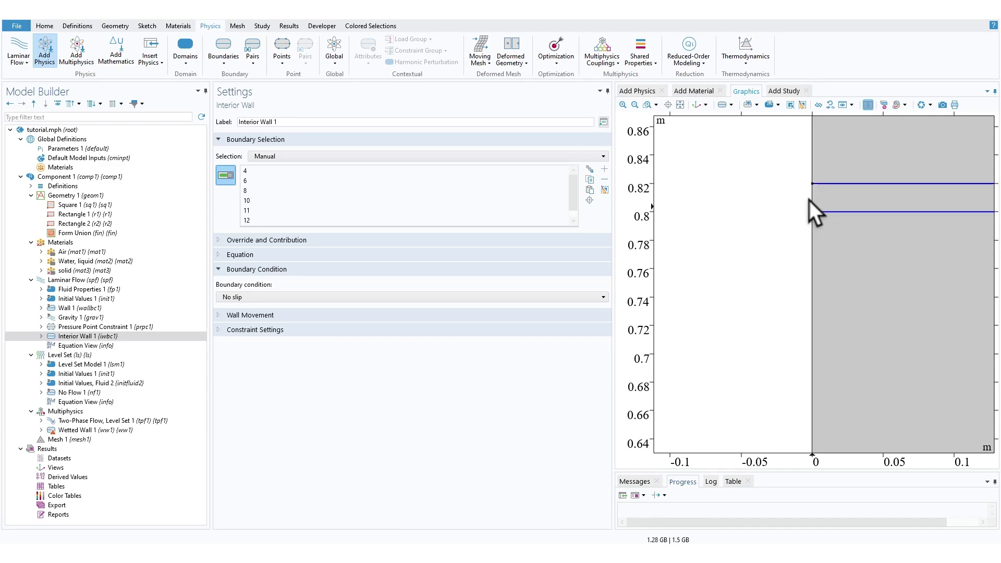
left_click(106, 309)
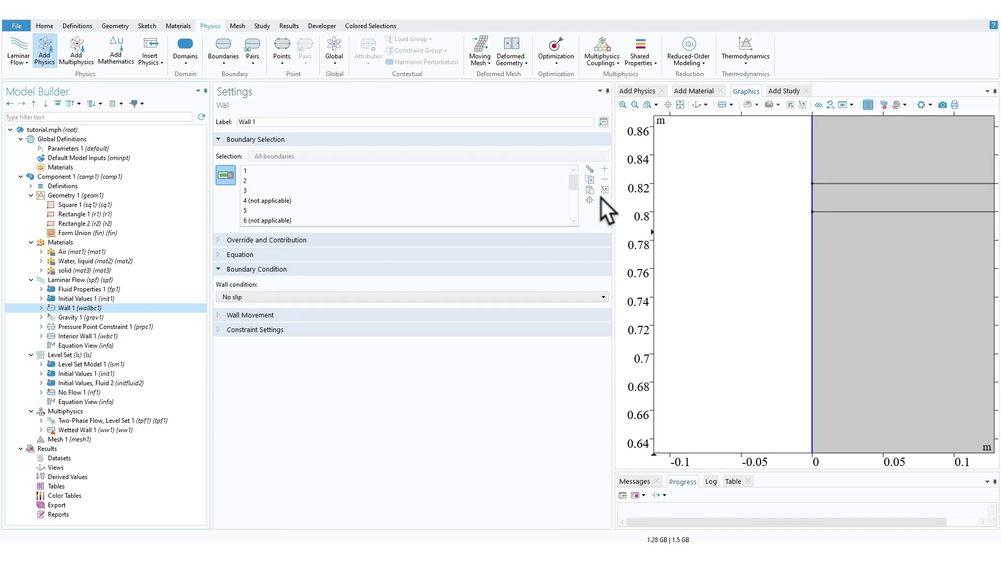
left_click(107, 336)
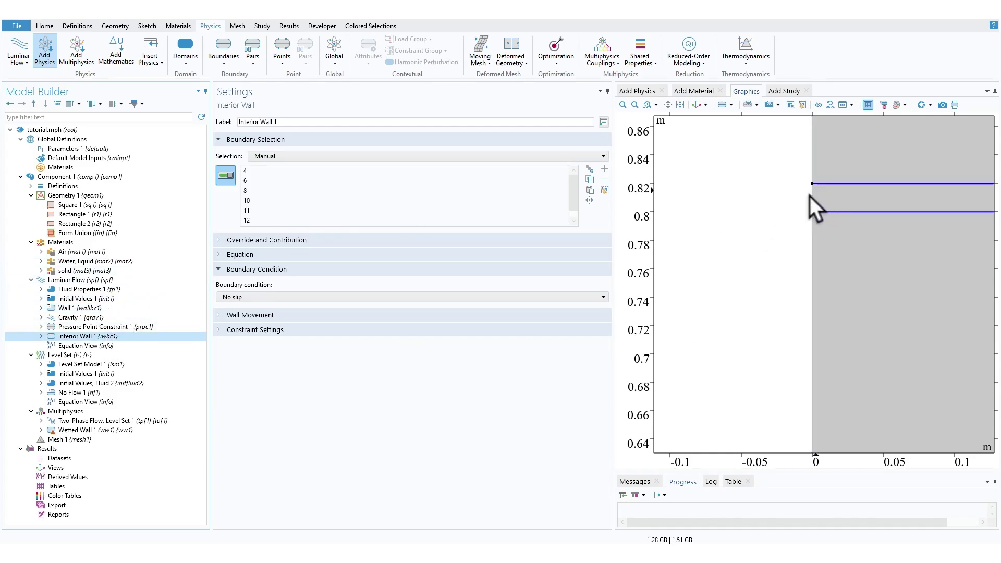
- Assign the large lower domain, domain 1, to Level Set's Initial Values, Fluid 2, and check the Initial Values 1 and No Flow 1 selections
left_click(680, 106)
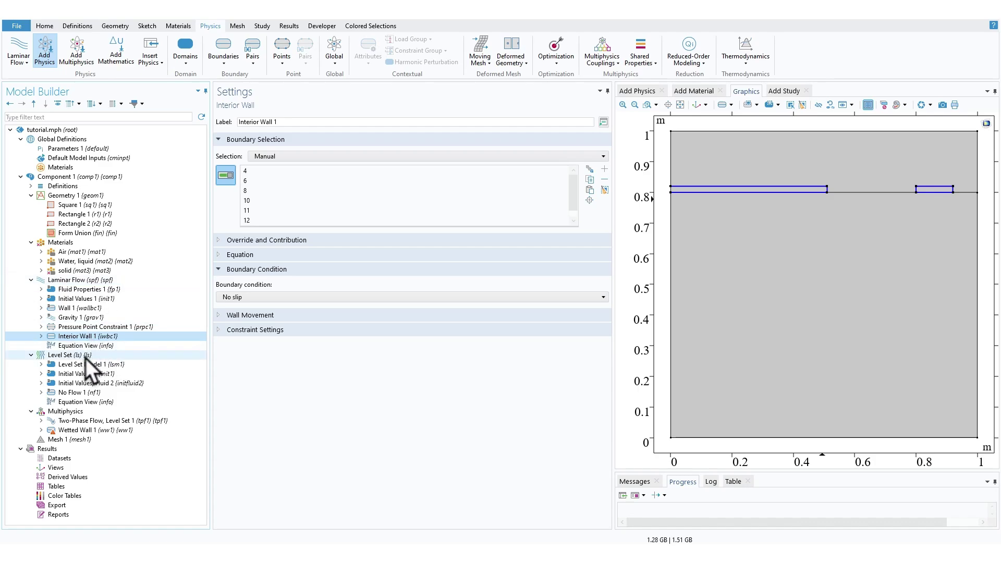
left_click(78, 355)
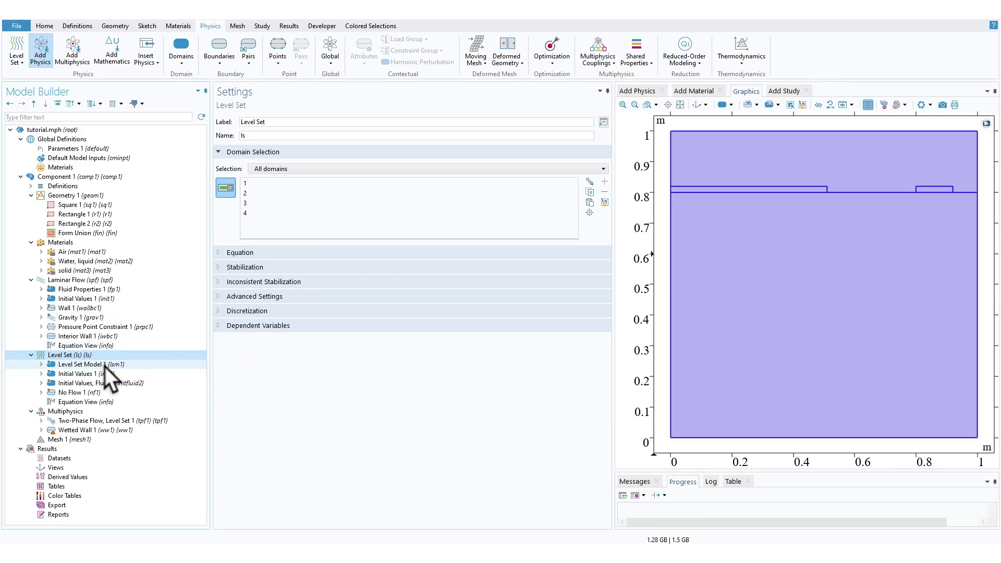
left_click(99, 373)
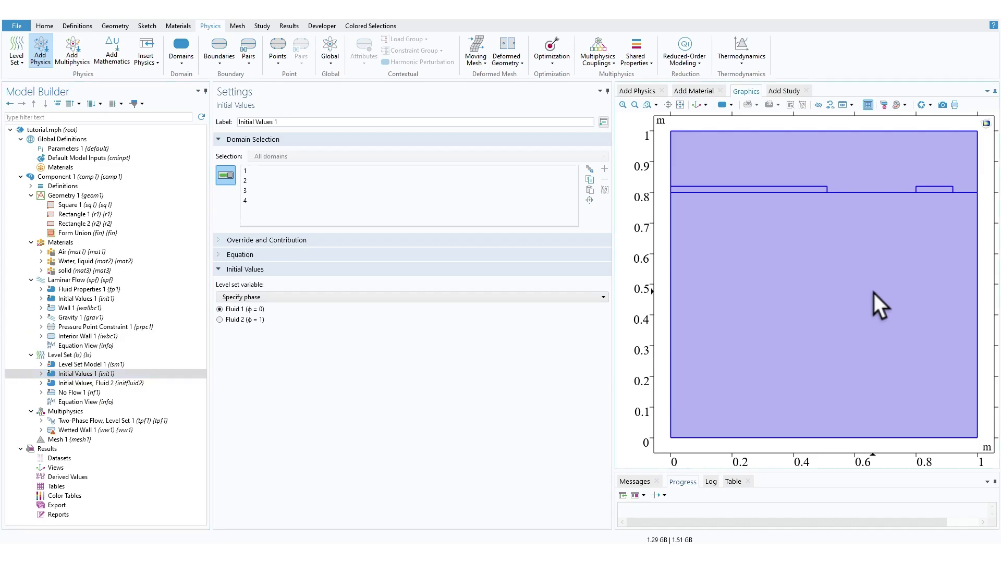
left_click(120, 383)
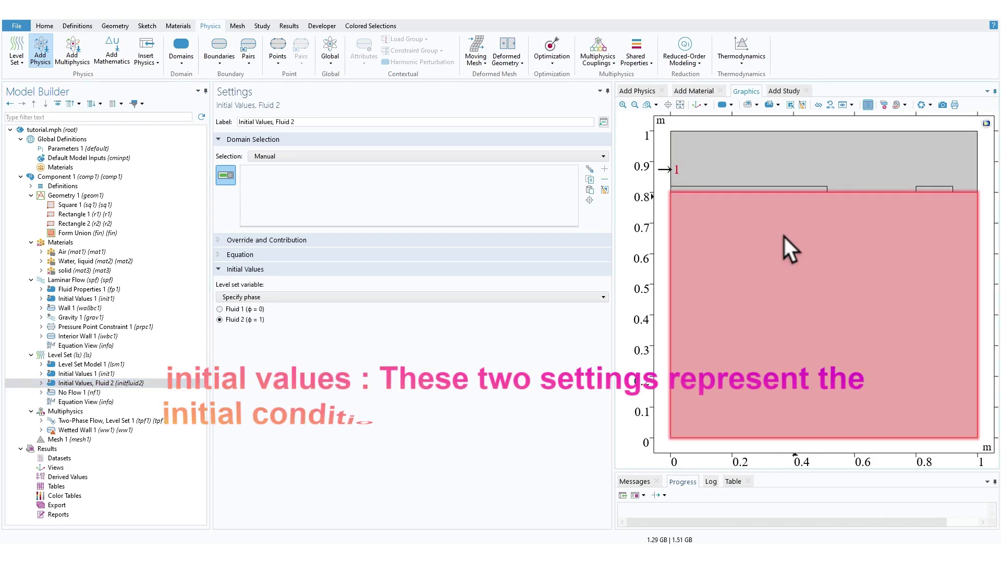
left_click(784, 240)
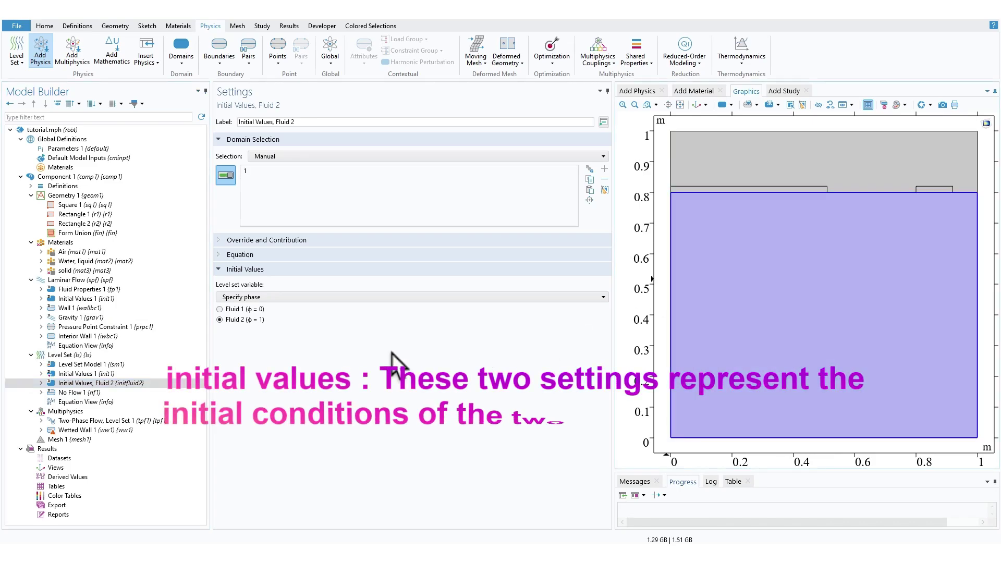
left_click(115, 375)
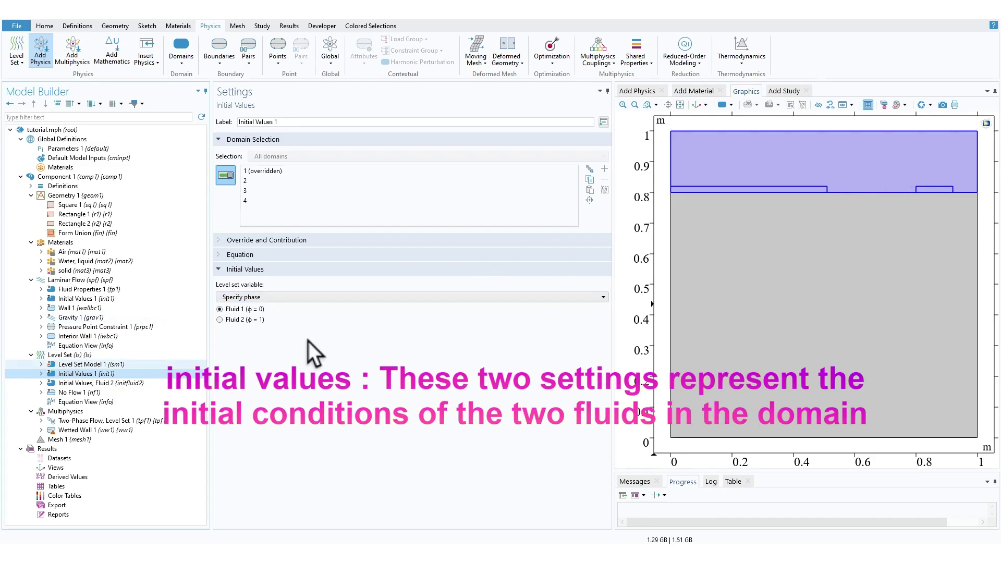
left_click(93, 395)
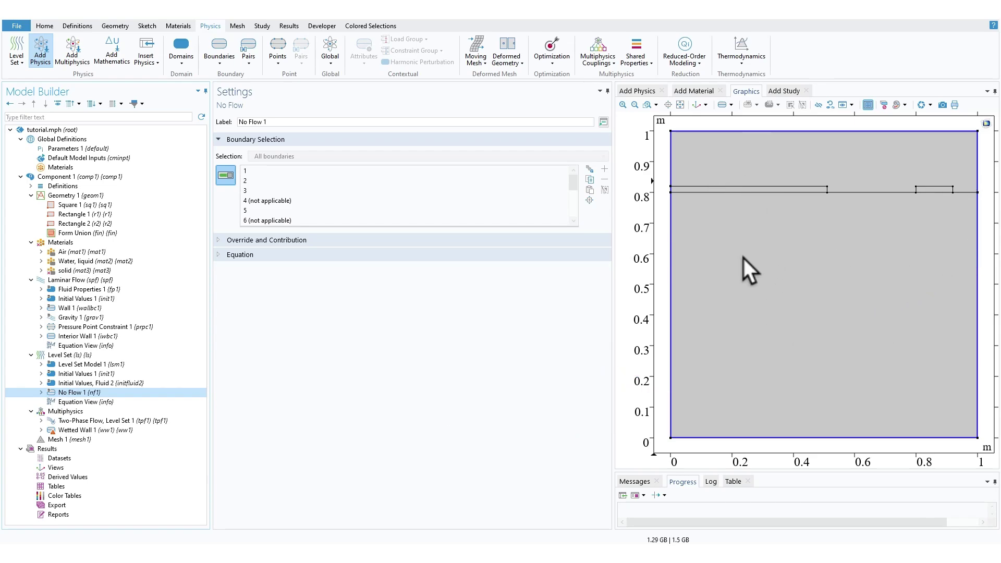
- Add a Thin Barrier to Level Set and assign the long thin rectangle's upper, lower and right edges, boundaries 6, 4 and 8
left_click(80, 358)
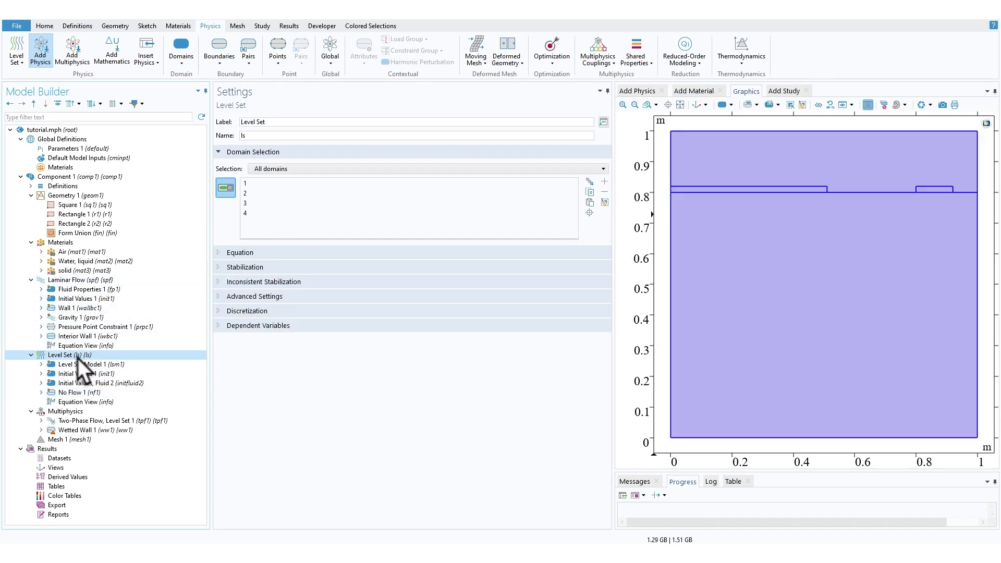
right_click(77, 358)
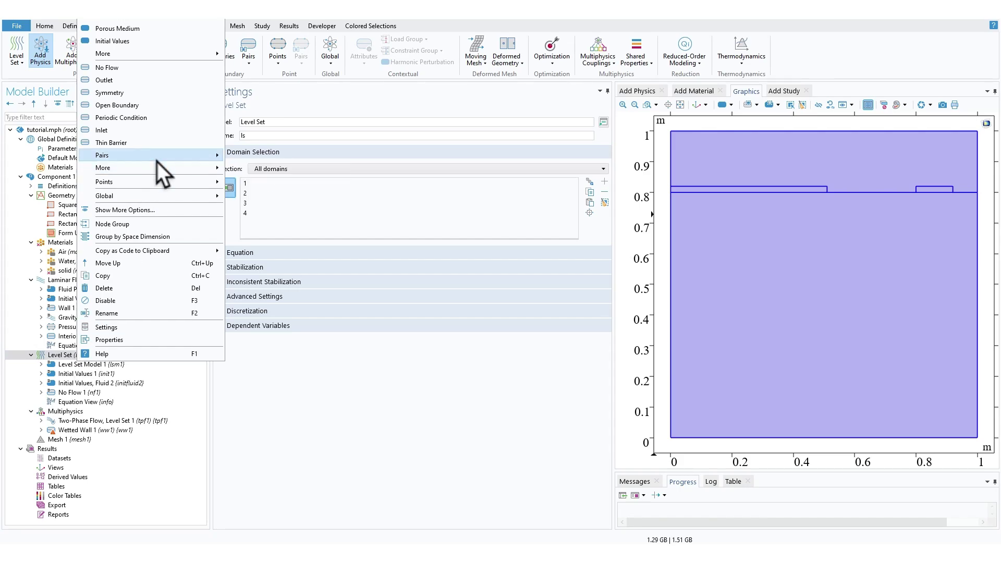
left_click(159, 145)
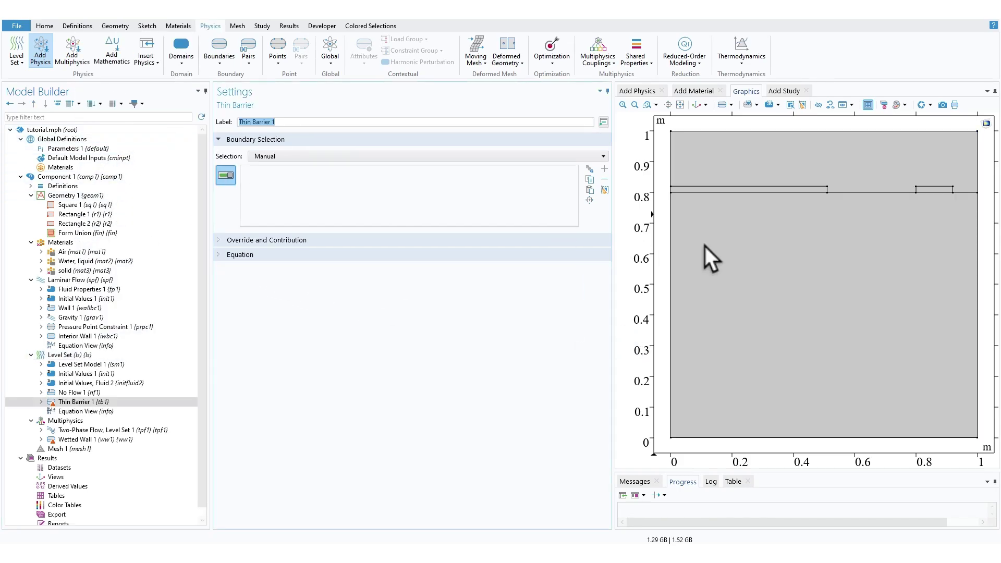
scroll(739, 185, "up", 3)
left_click(835, 186)
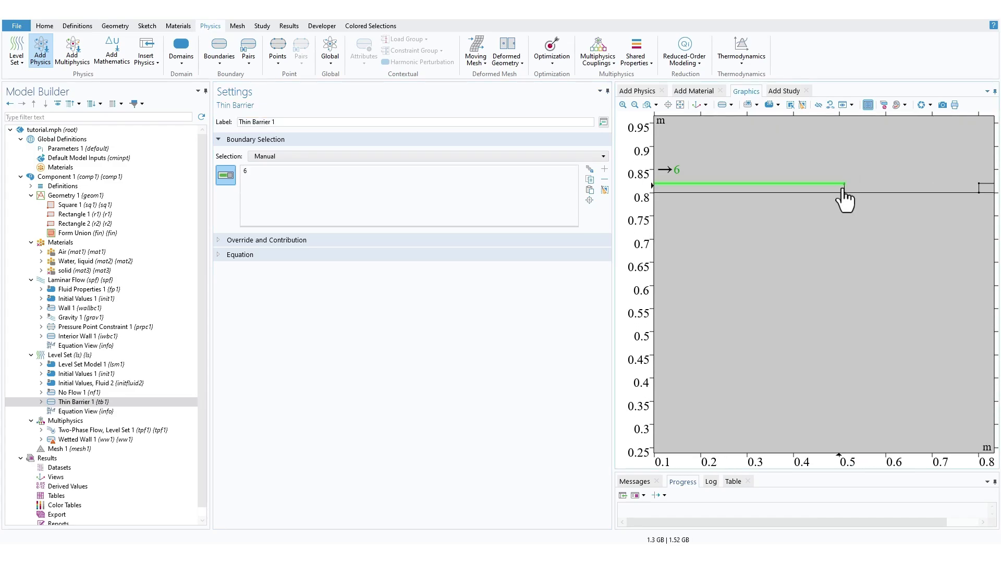
scroll(831, 208, "up", 5)
left_click(852, 174)
left_click(863, 169)
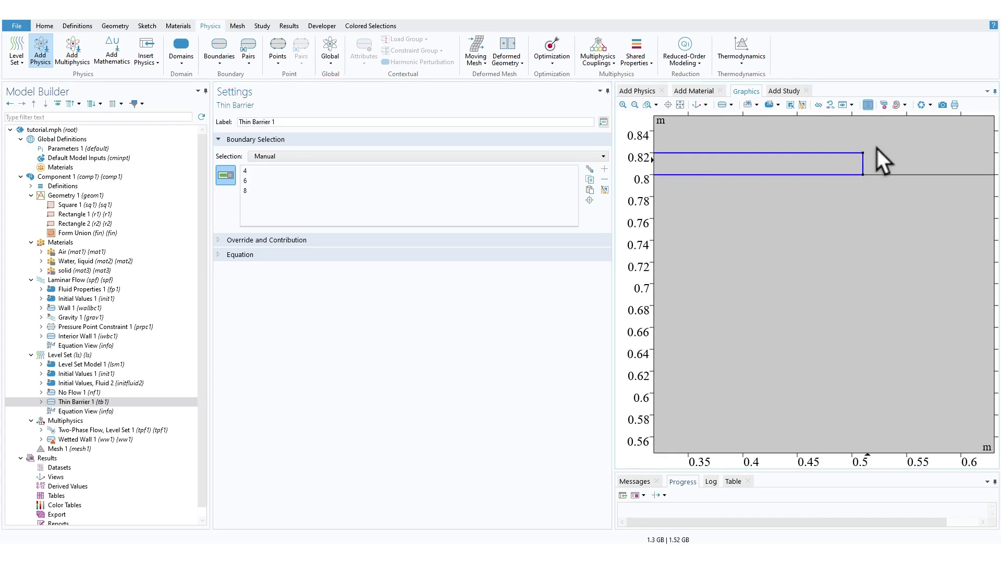
- Add all four edges of the short thin rectangle, including boundaries 10, 11 and 12, to Thin Barrier 1
scroll(881, 145, "down", 6)
right_click_drag(904, 158, 892, 243)
scroll(789, 296, "up", 5)
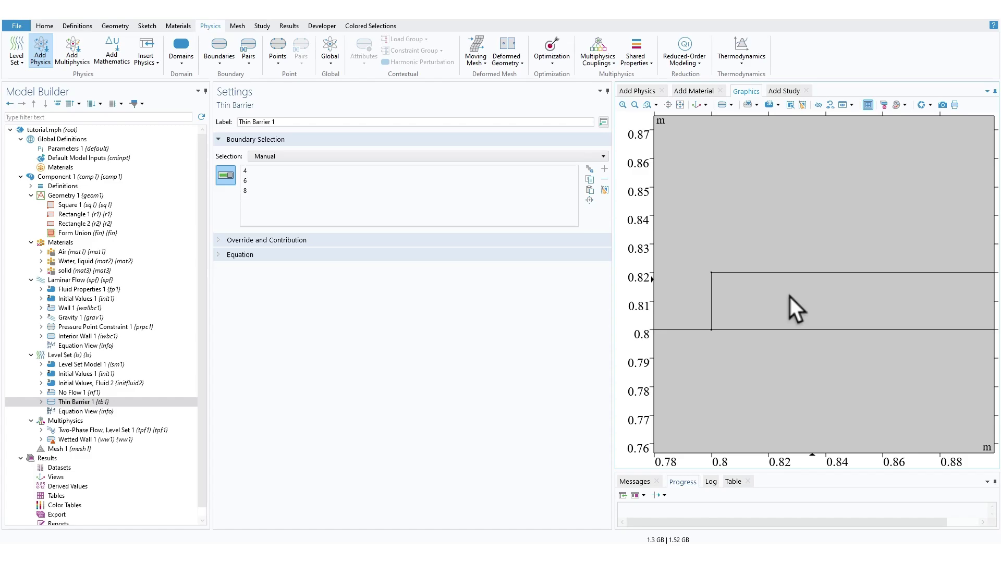
left_click(712, 303)
left_click(730, 272)
left_click(753, 329)
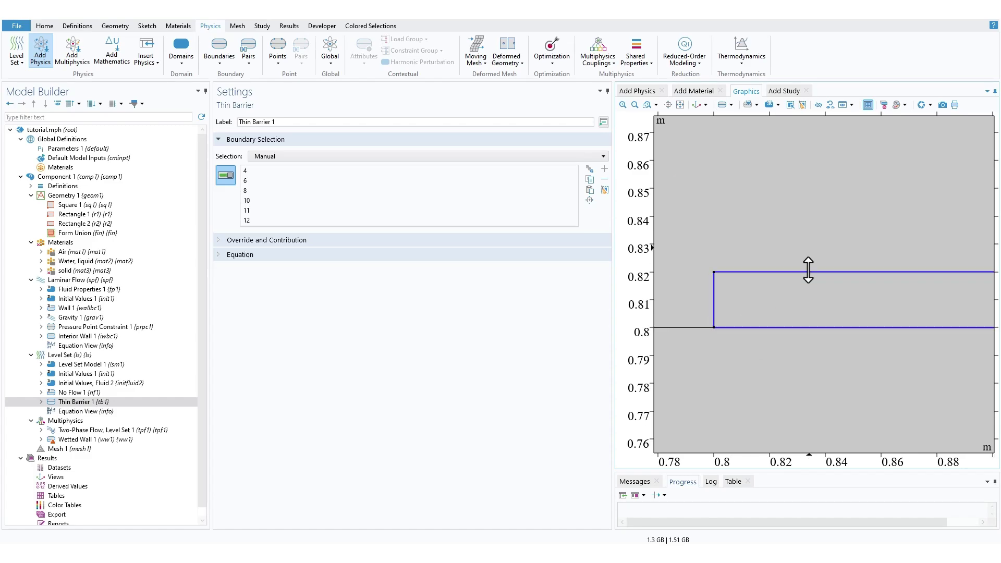
scroll(808, 270, "down", 6)
right_click_drag(834, 309, 768, 330)
scroll(805, 304, "up", 9)
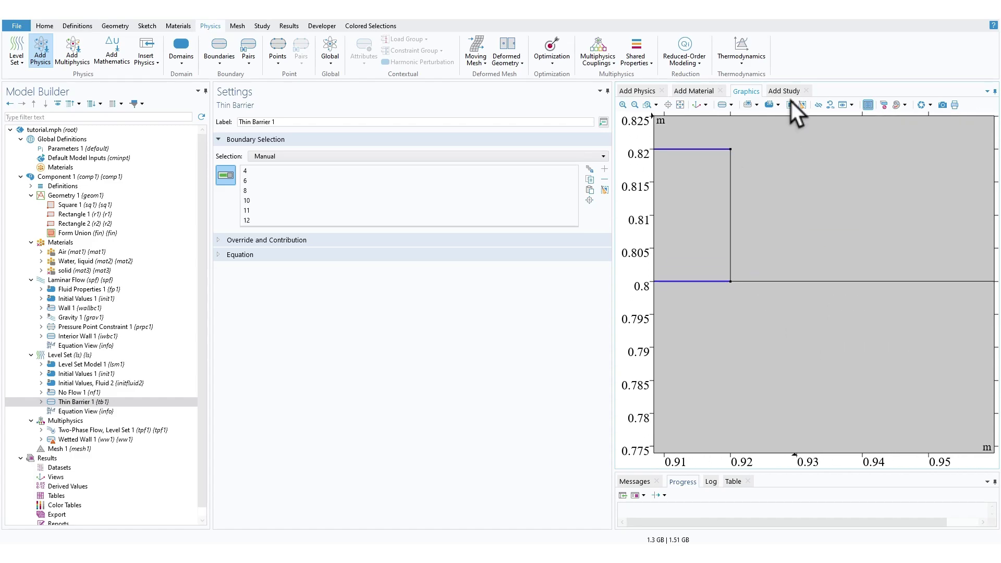
left_click(730, 219)
left_click(680, 105)
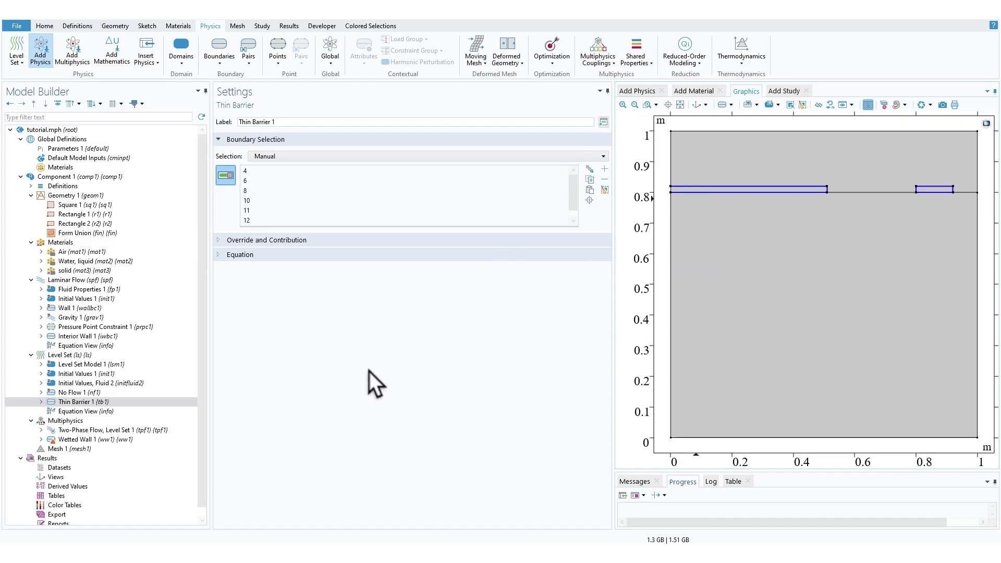
- Examine the equation that Thin Barrier 1 applies to its boundaries
left_click(260, 257)
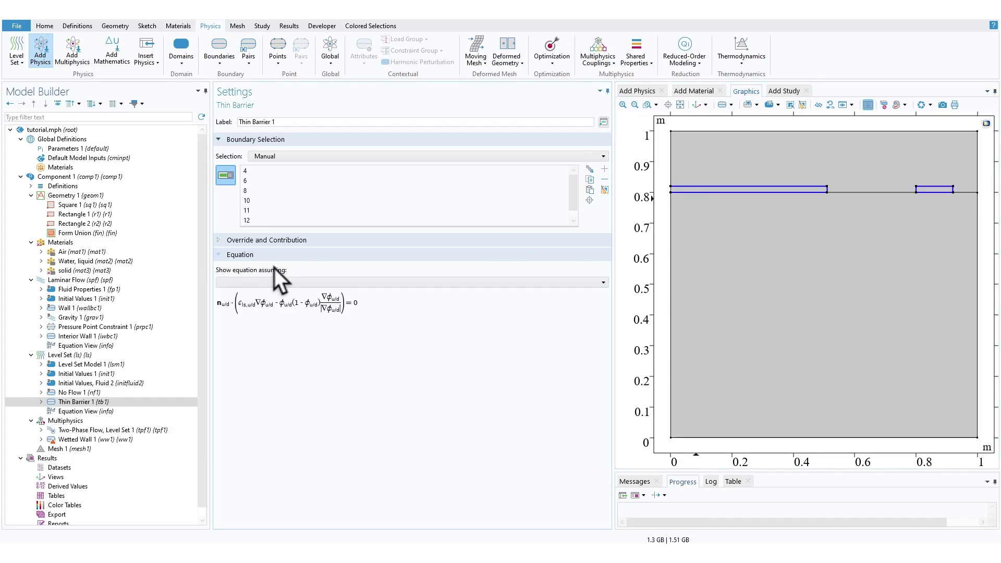
left_click(327, 255)
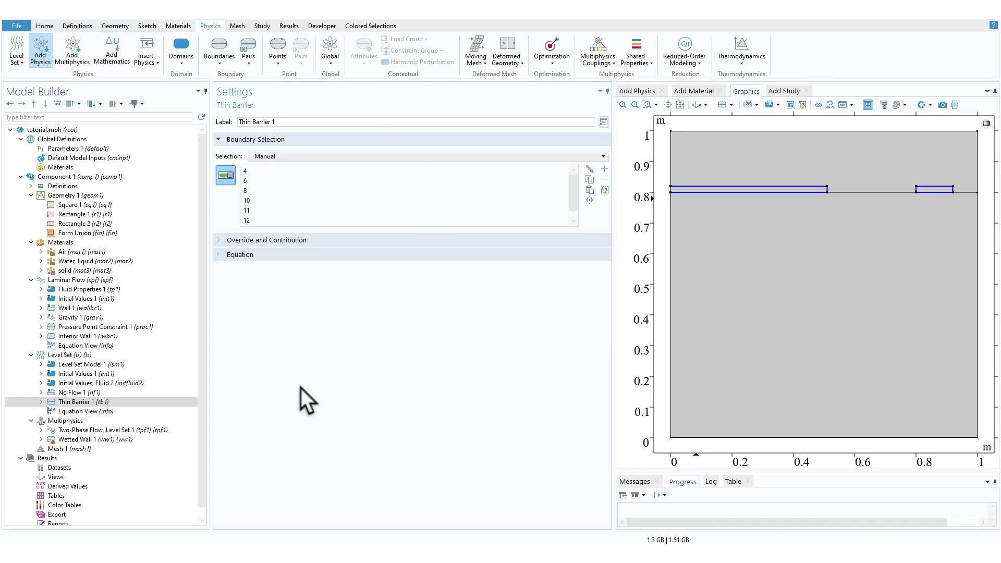
left_click(148, 405)
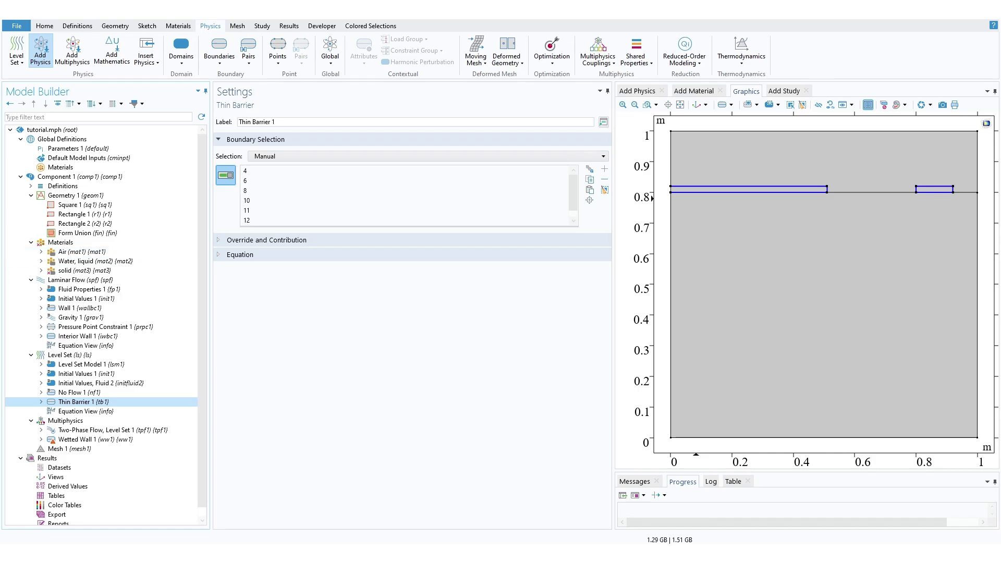
left_click(267, 293)
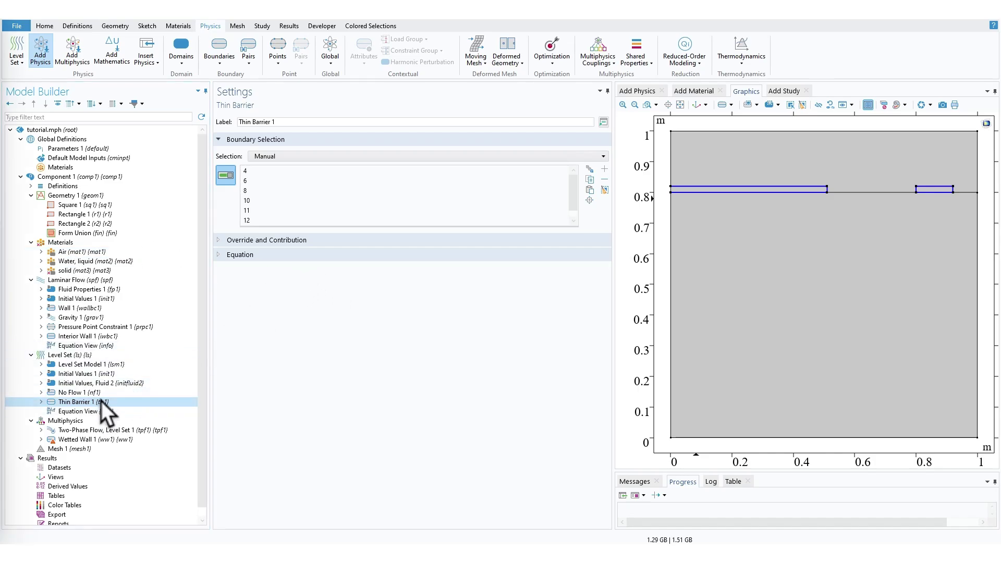
- Delete the Wetted Wall 1 coupling from the Multiphysics node
left_click(83, 421)
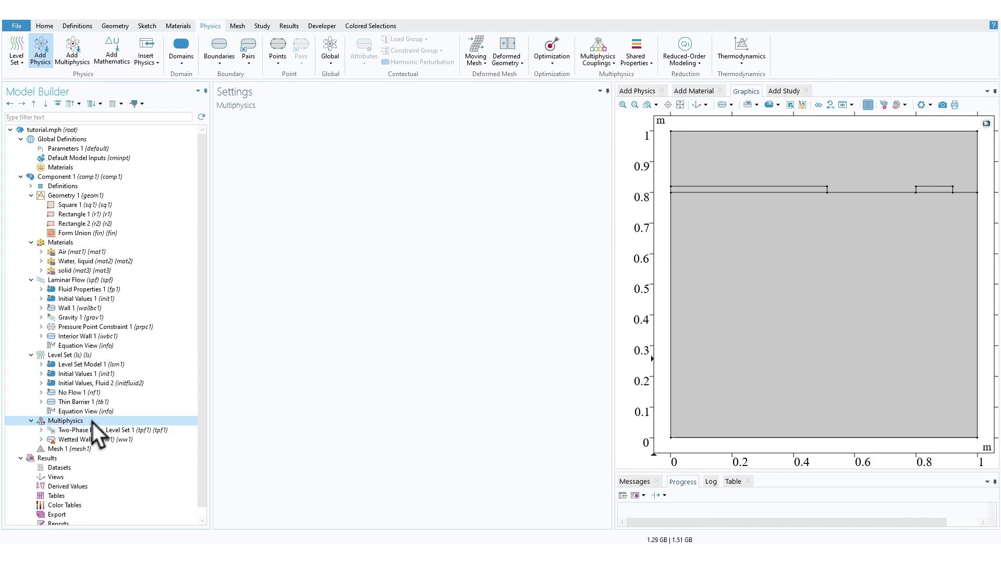
right_click(92, 422)
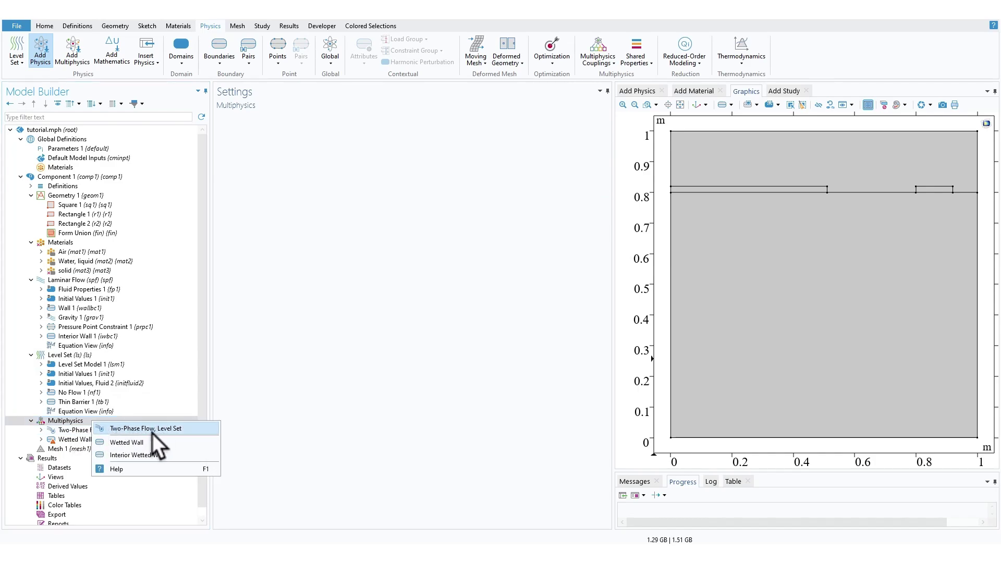
left_click(98, 421)
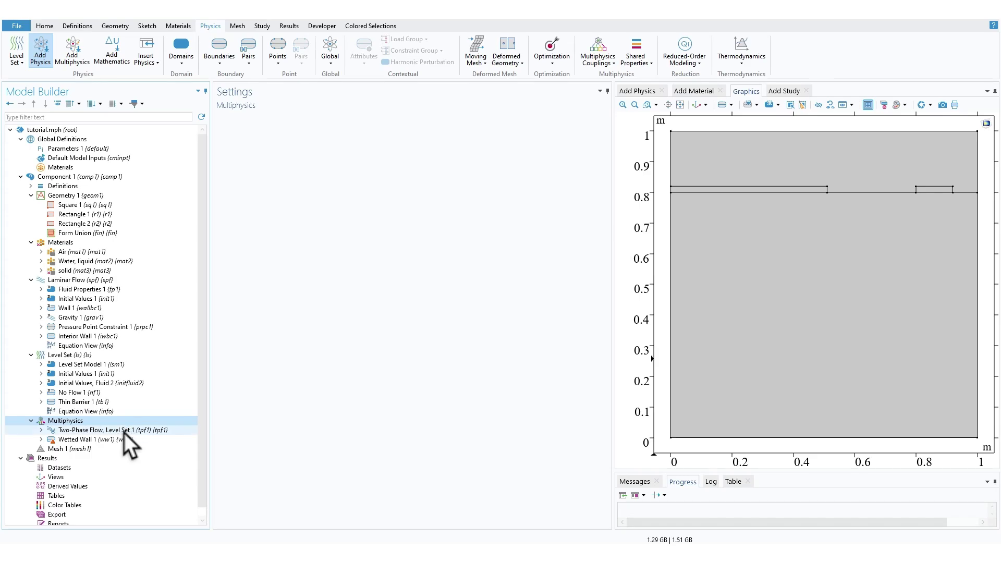
left_click(114, 438)
key("Delete")
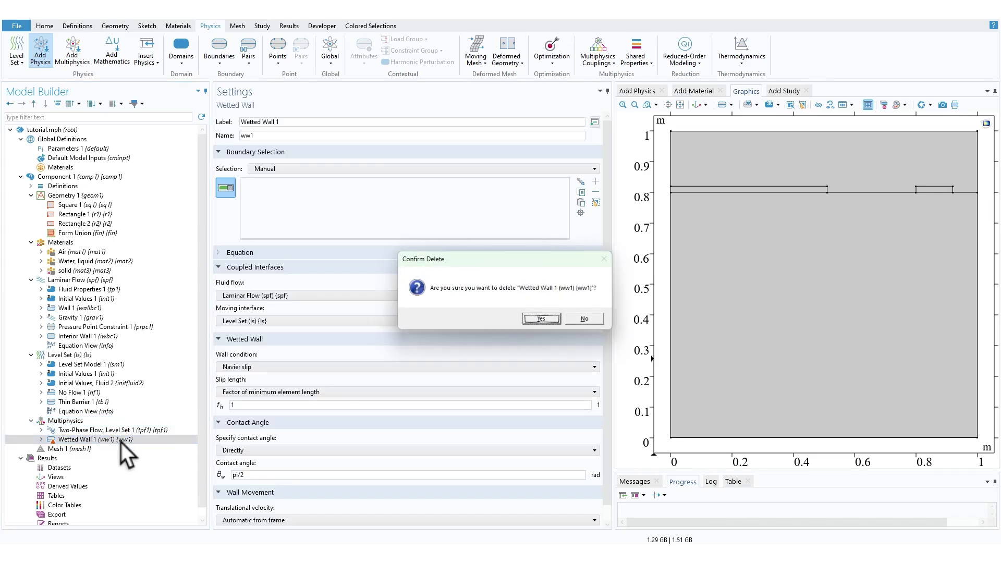
left_click(539, 318)
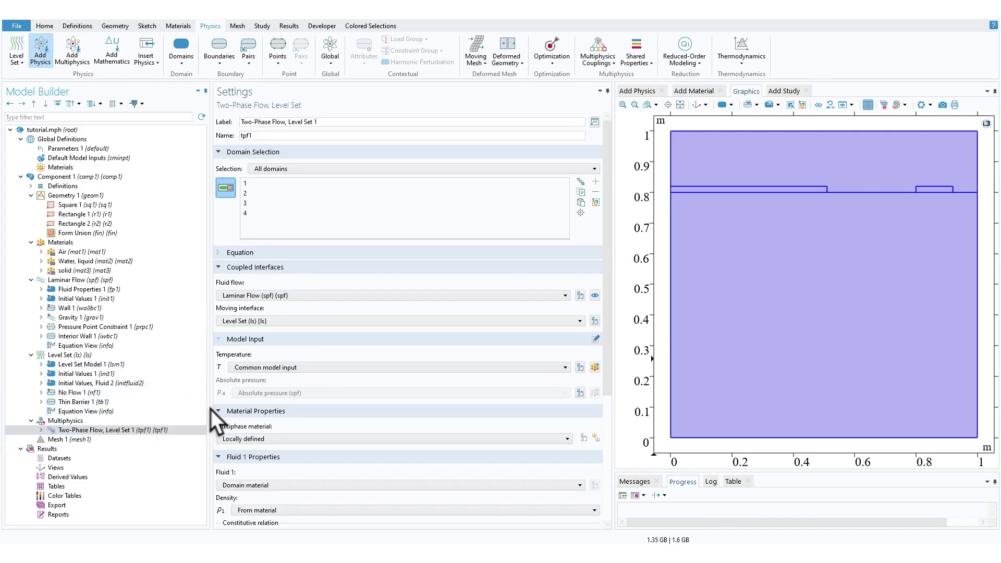
- Review the fluid flow and moving interface choices coupled in Two-Phase Flow, Level Set 1
left_click(156, 430)
left_click(268, 296)
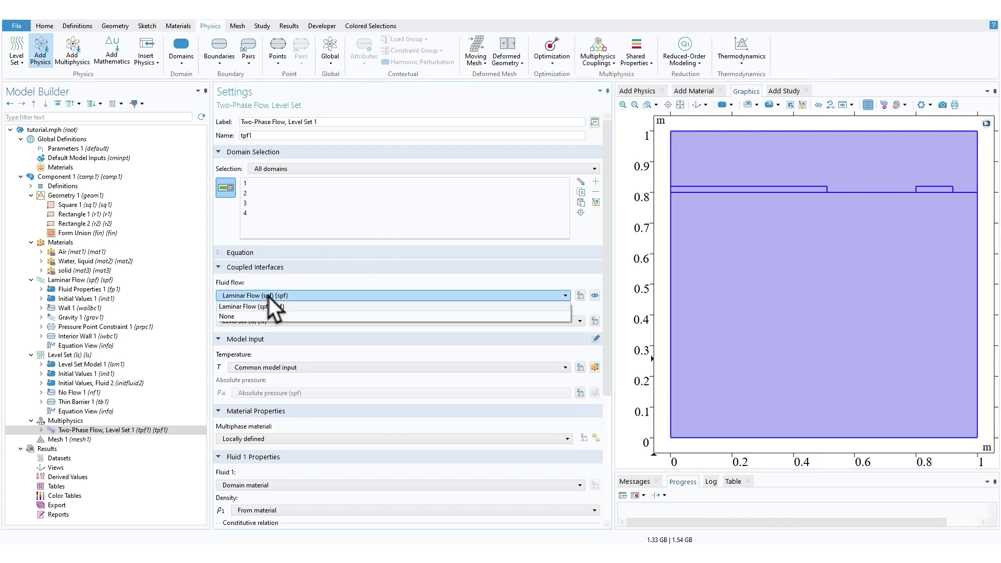
left_click(268, 296)
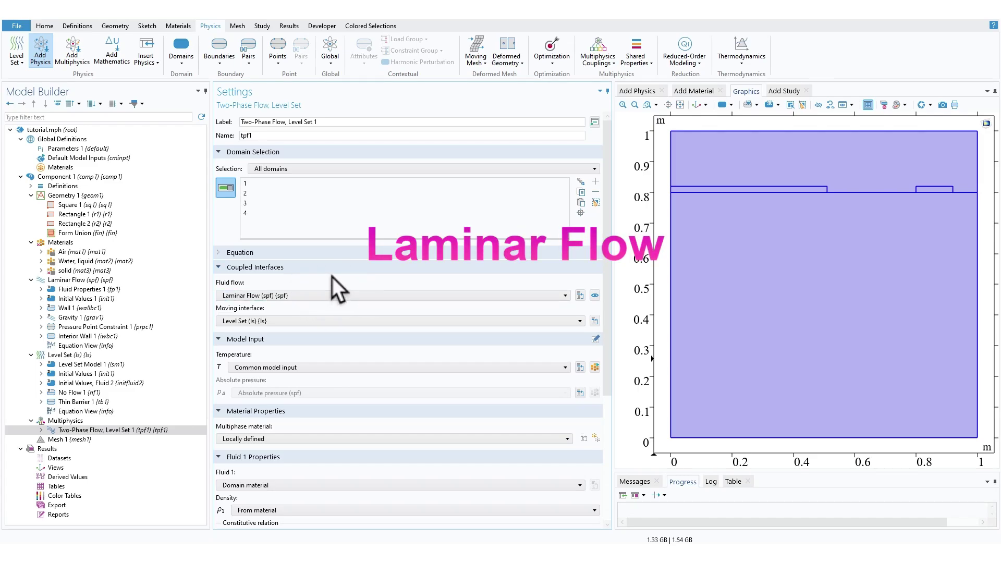
left_click(267, 323)
left_click(256, 316)
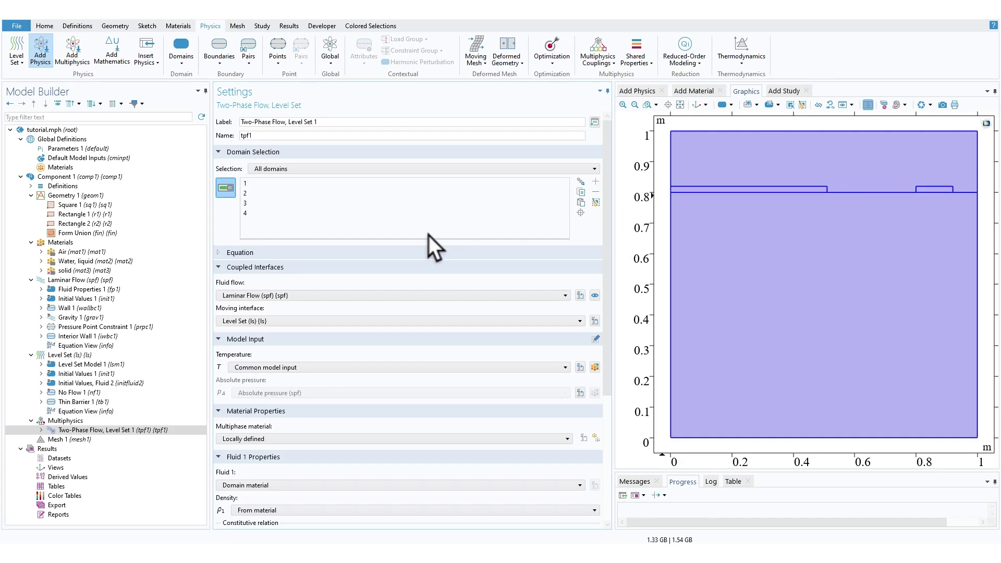
- Set Fluid 1 to Water, liquid (mat2) and Fluid 2 to Air (mat1) in Two-Phase Flow, Level Set 1
scroll(429, 235, "down", 4)
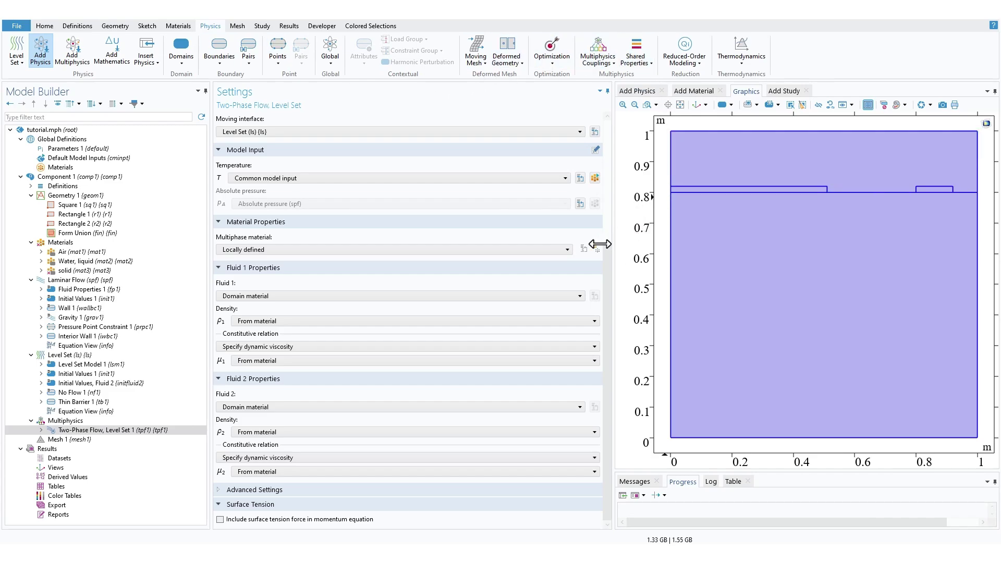
left_click(258, 294)
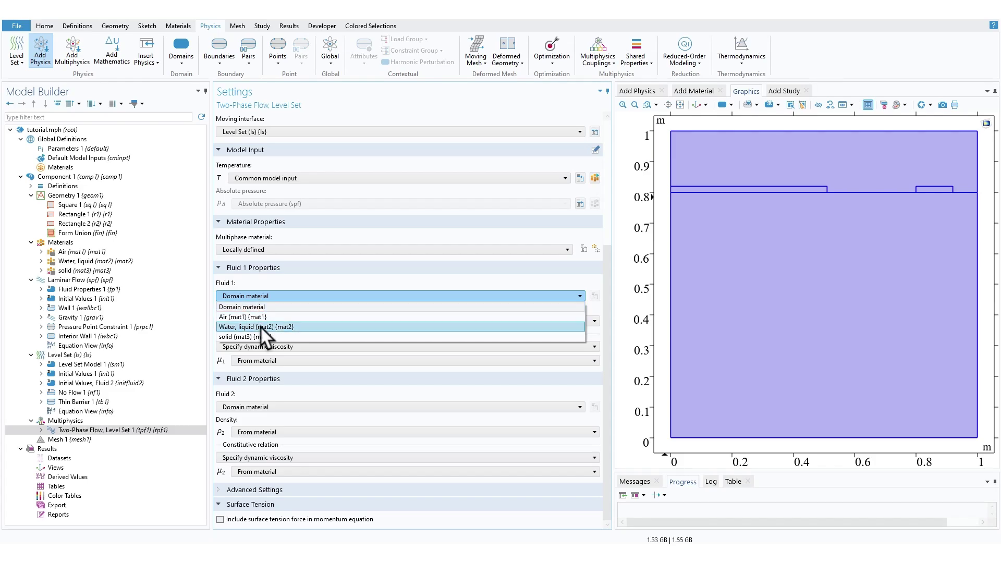
left_click(260, 326)
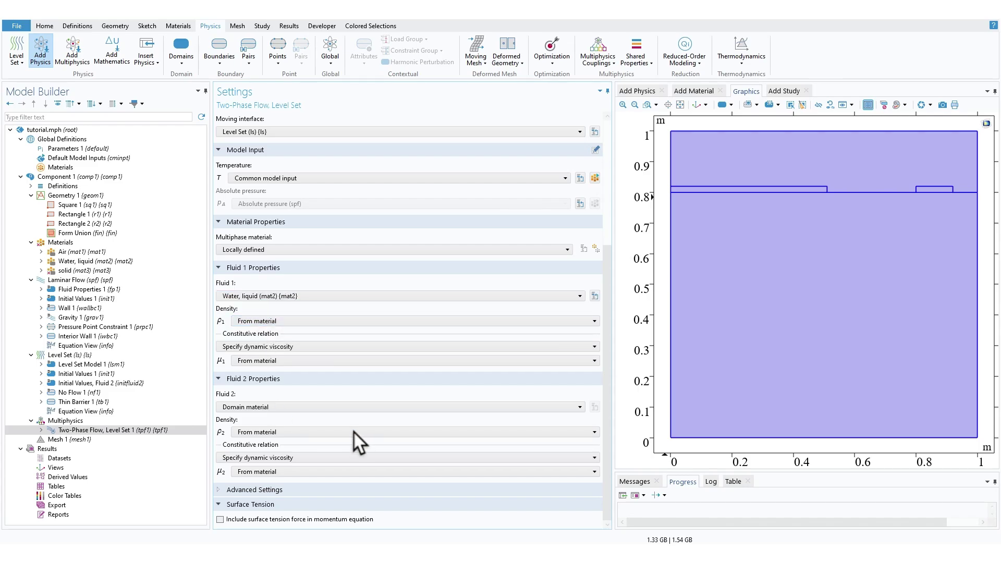
left_click(271, 406)
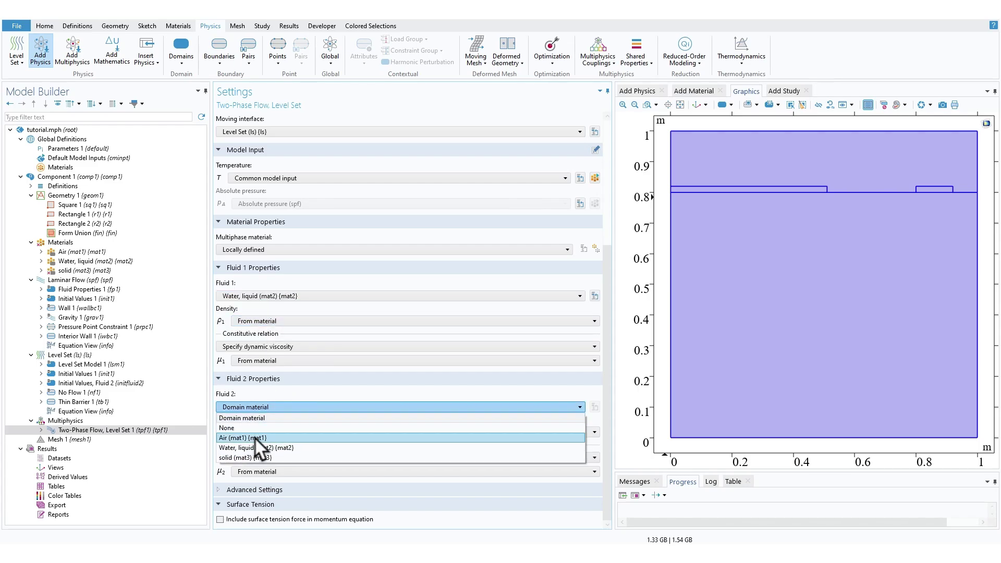
left_click(255, 437)
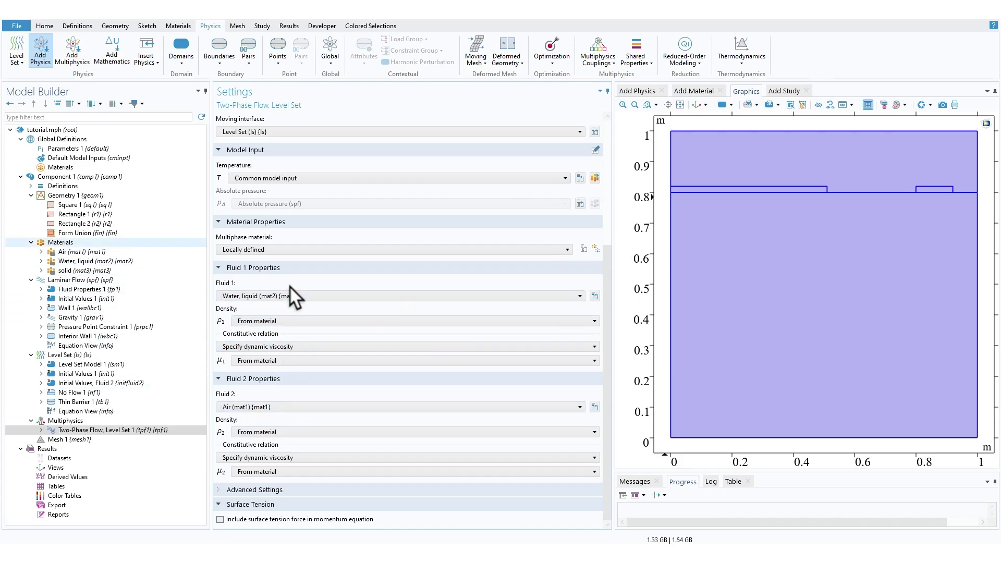
- Check which domains are assigned to the Air and Water, liquid materials
left_click(61, 242)
left_click(83, 252)
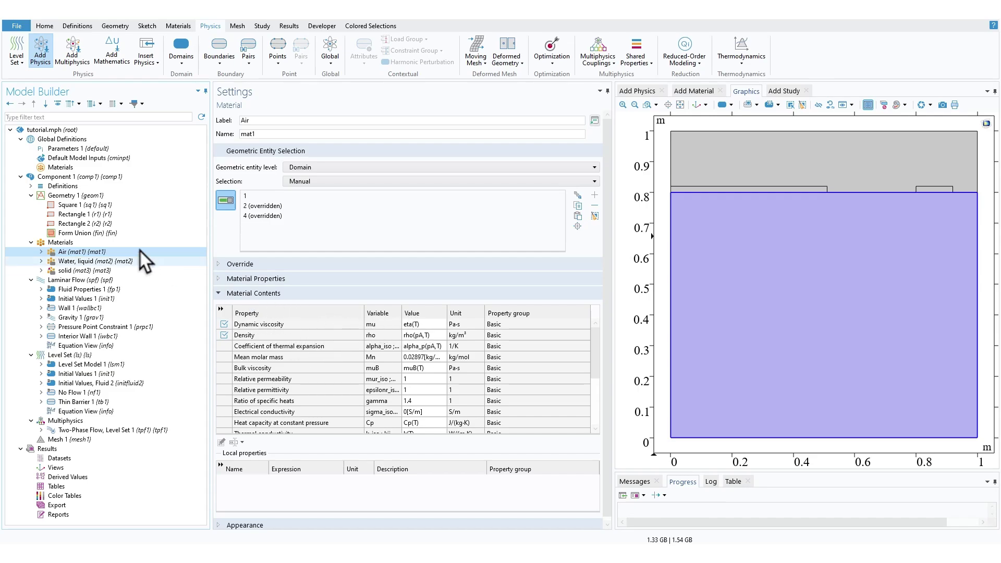
left_click(83, 261)
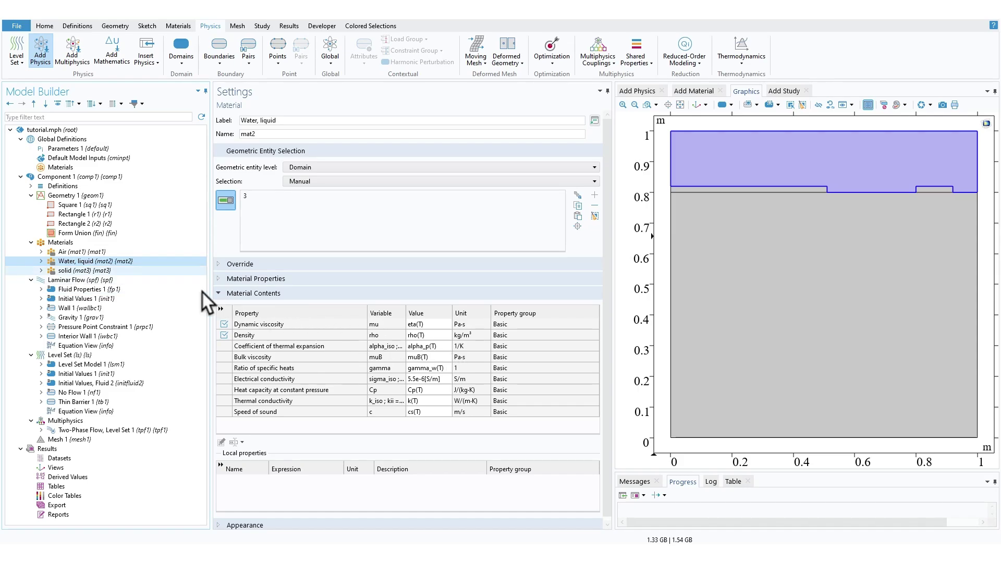
- Check which domains are assigned to the solid material and collapse its material contents
left_click(95, 271)
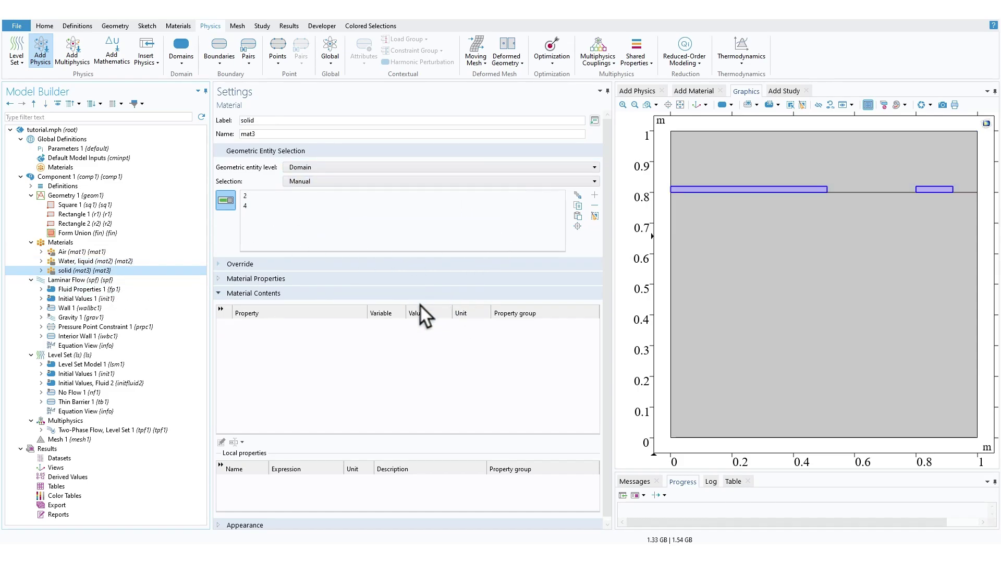
left_click(248, 296)
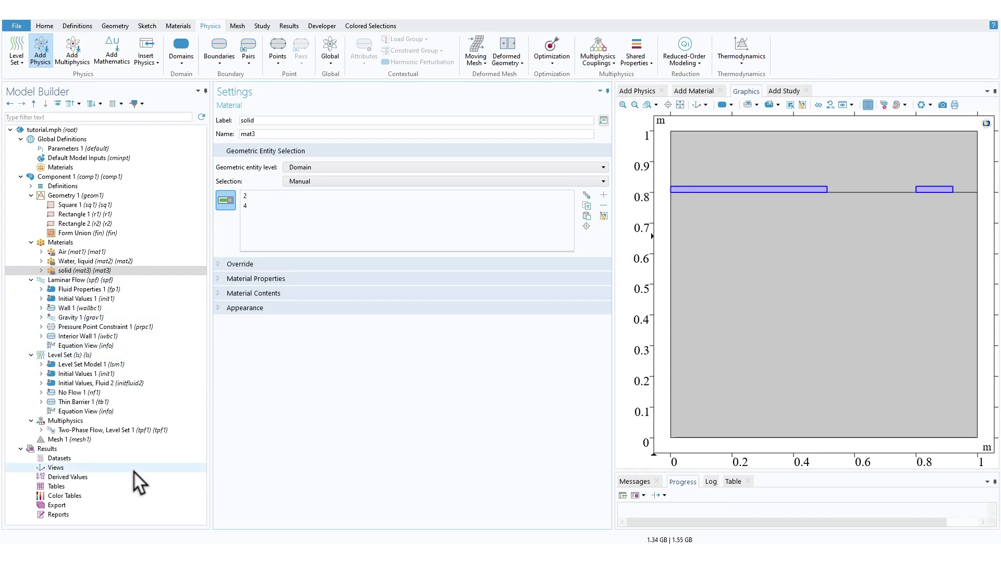
- Build Mesh 1 at Normal element size, and rebuild it with the element size set to Fine
left_click(96, 443)
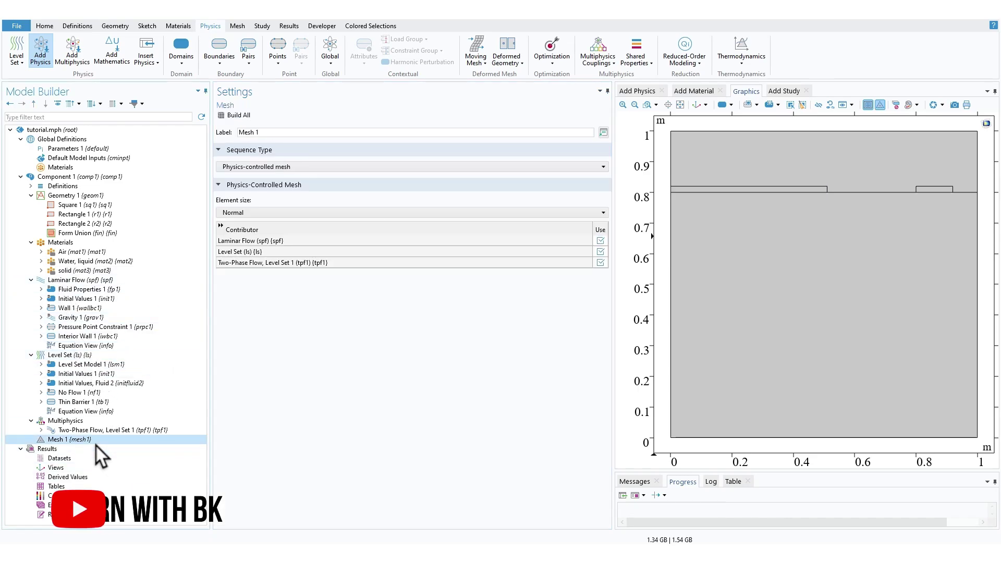
left_click(241, 115)
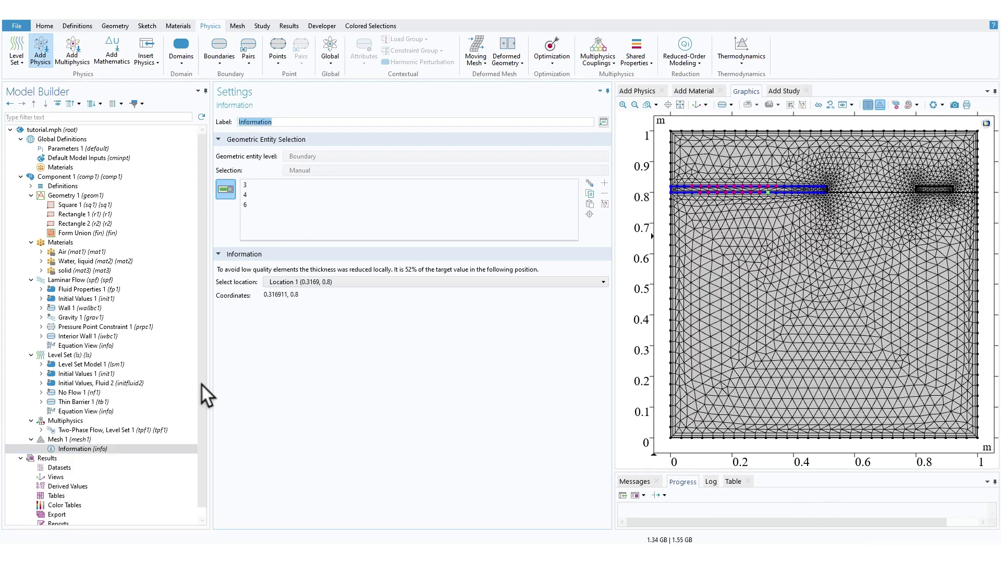
left_click(95, 441)
left_click(289, 213)
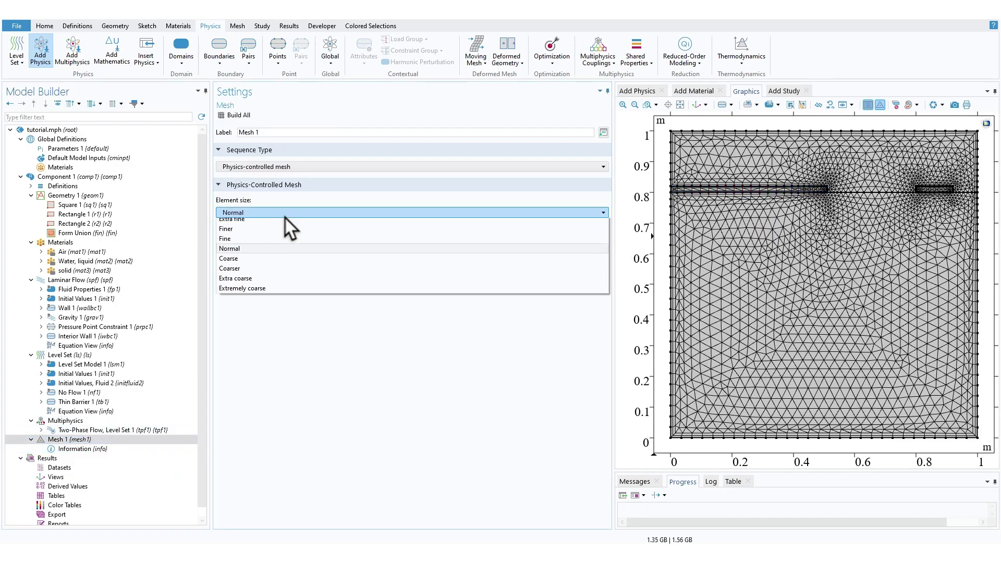
left_click(243, 252)
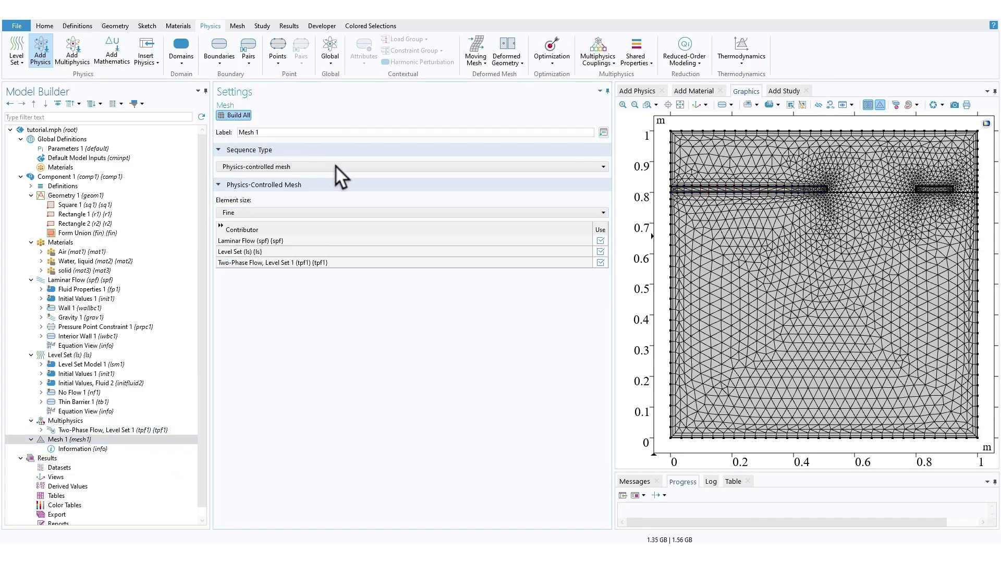
key("F8")
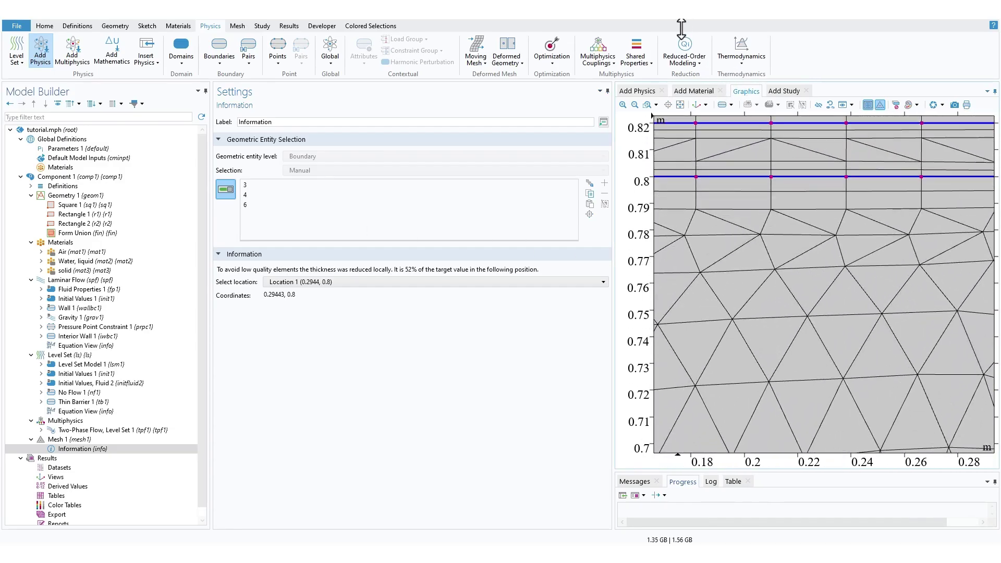
- Examine the boundary layer elements along the boundaries flagged by Mesh 1's Information node around the long thin rectangle
middle_click_drag(681, 30, 719, 251)
left_click(65, 440)
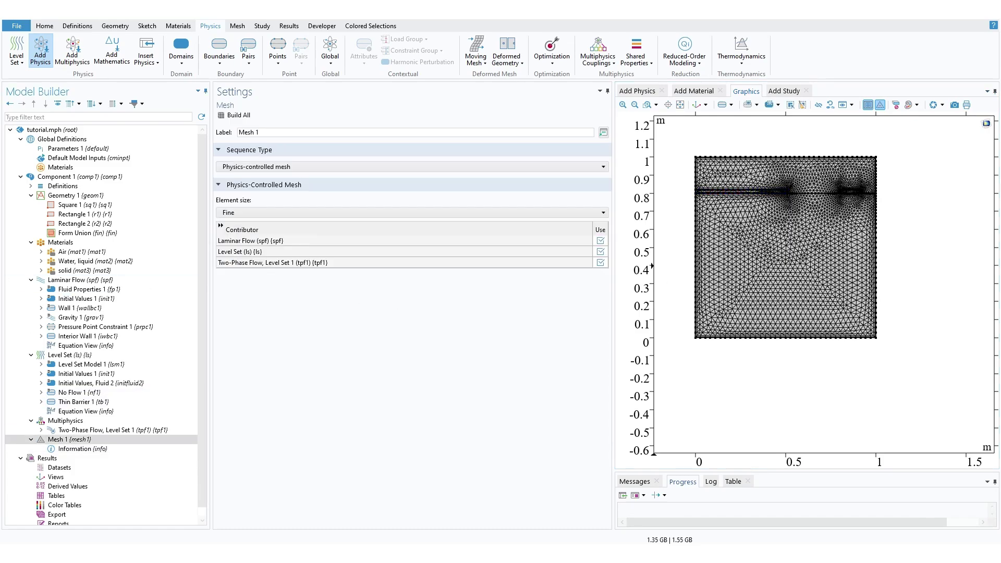
left_click(124, 449)
left_click(120, 440)
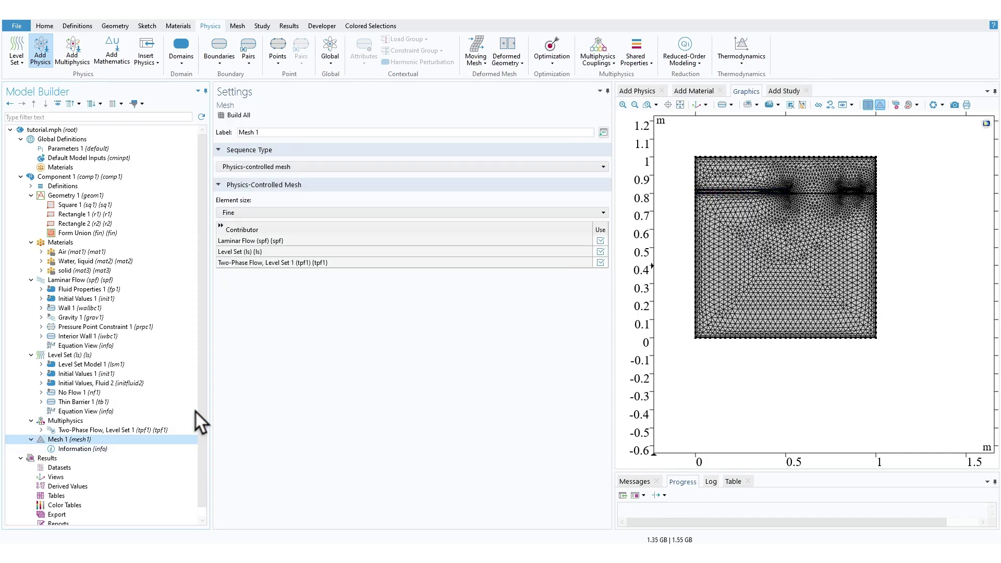
left_click(127, 449)
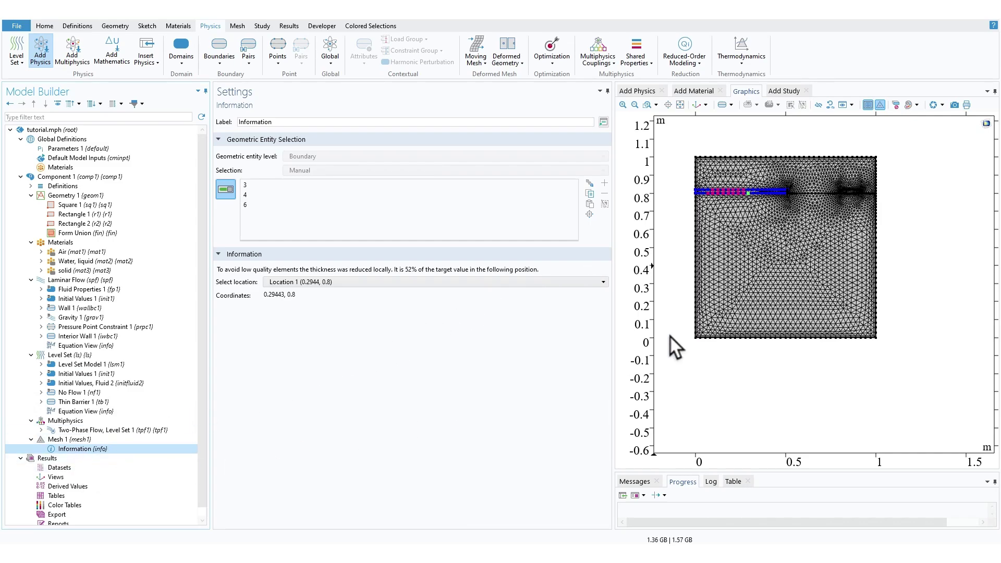
middle_click_drag(749, 183, 753, 48)
right_click_drag(755, 202, 897, 198)
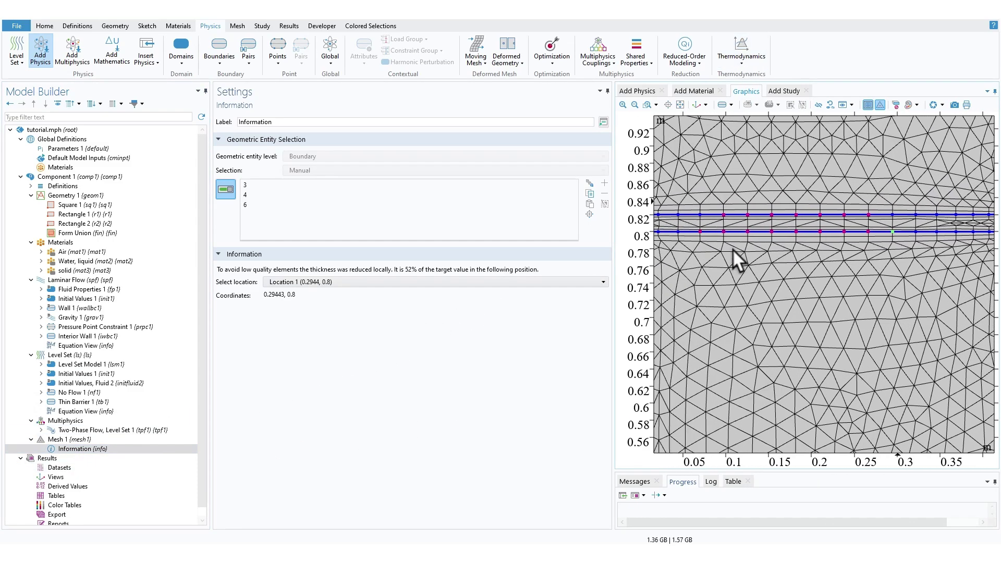
middle_click_drag(733, 249, 749, 209)
right_click_drag(749, 215, 784, 218)
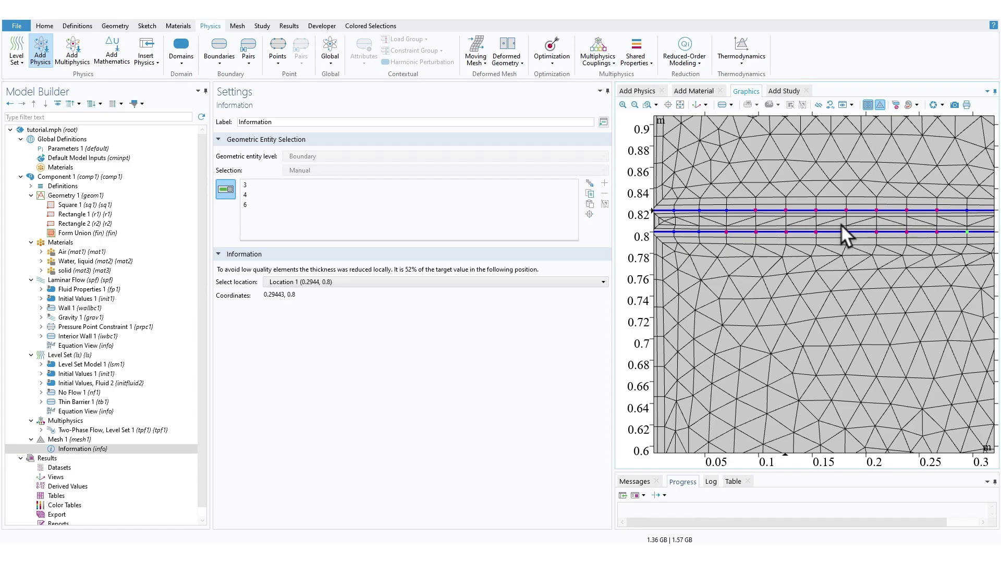
scroll(837, 223, "up", 5)
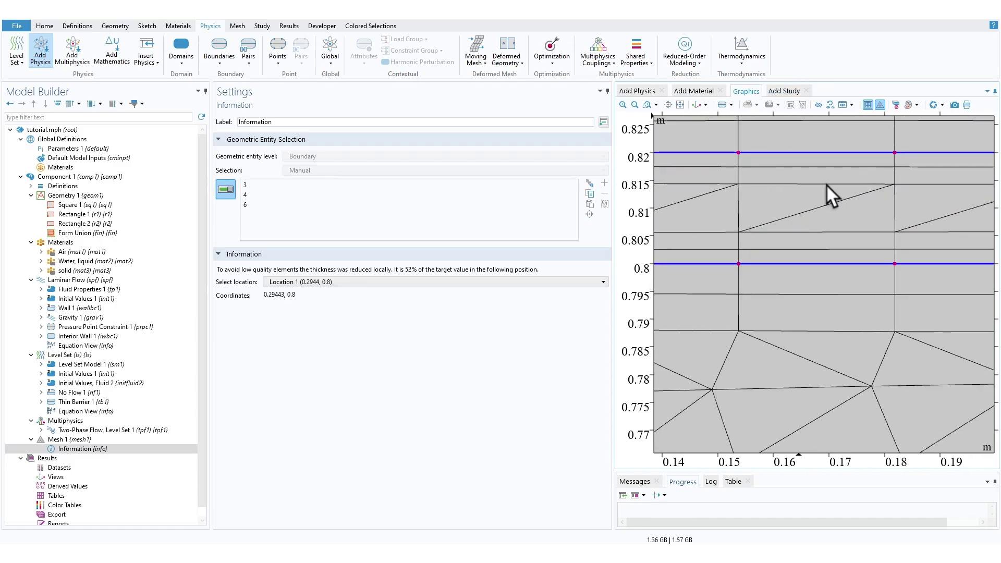
scroll(792, 198, "down", 1)
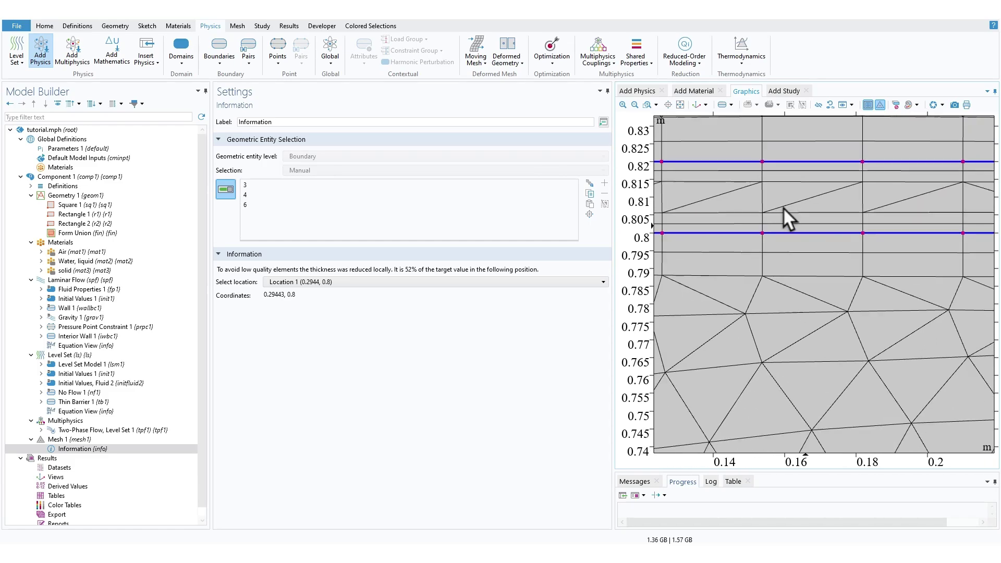
scroll(797, 188, "down", 3)
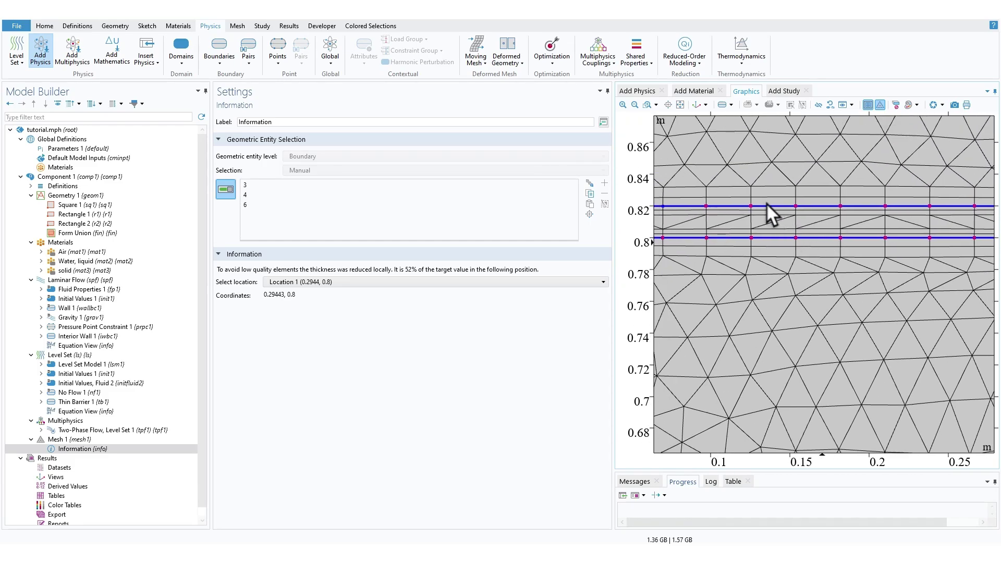
scroll(703, 218, "down", 3)
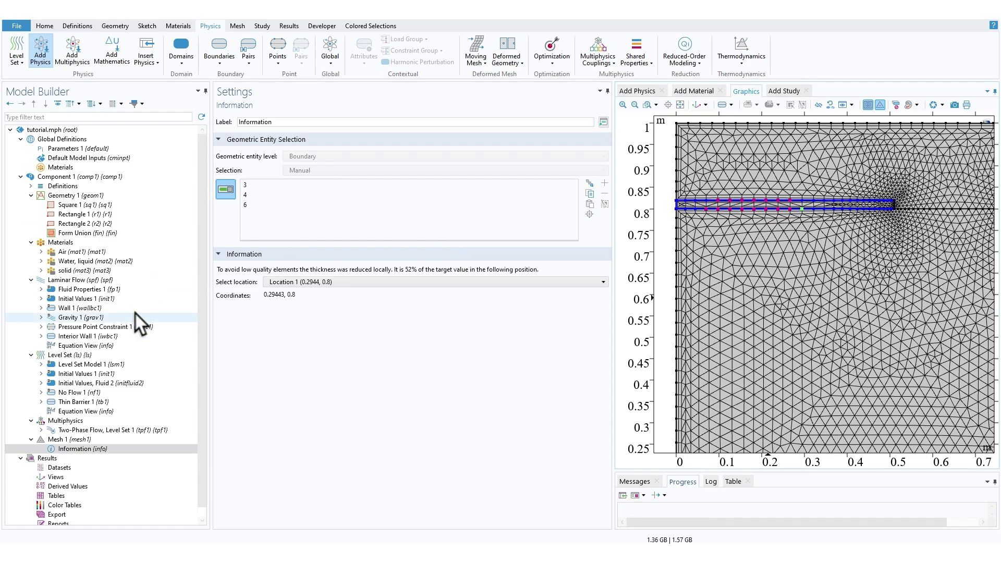
- Rebuild Mesh 1 with Extra fine element size and inspect the elements around the long thin rectangle
left_click(105, 441)
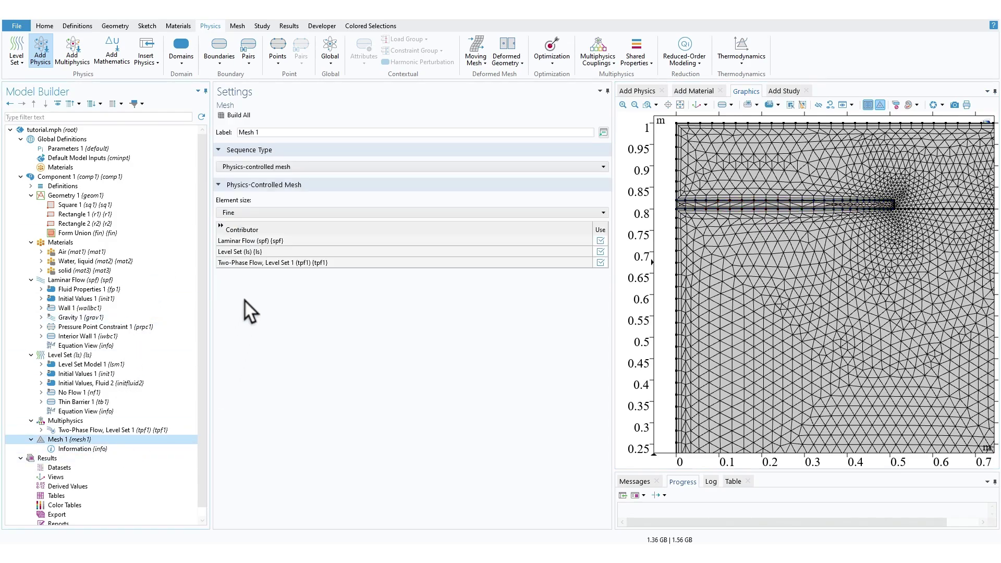
left_click(255, 217)
left_click(248, 241)
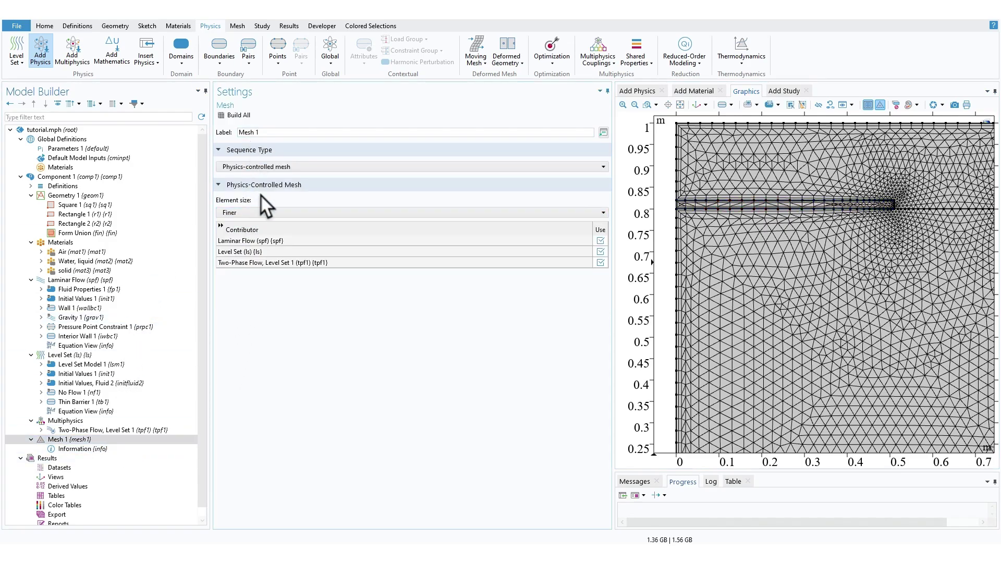
left_click(257, 212)
left_click(240, 236)
left_click(234, 116)
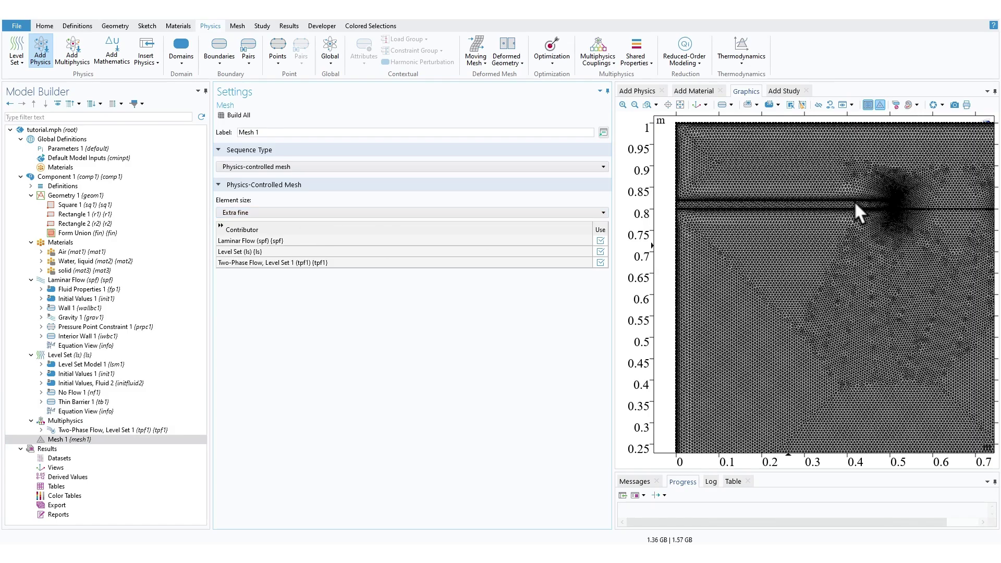
scroll(777, 198, "up", 10)
scroll(777, 199, "down", 9)
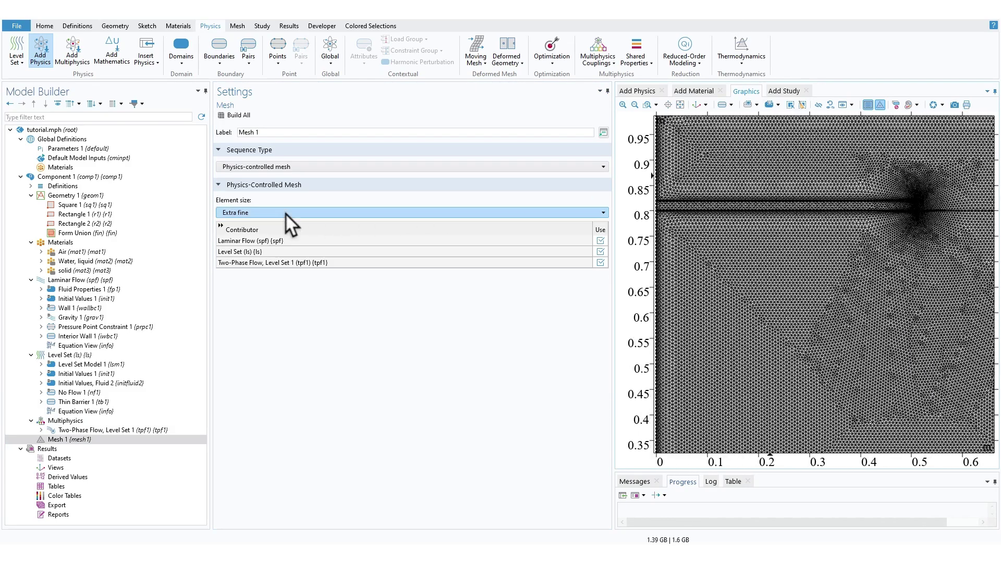
- Set Mesh 1's element size back to Fine and rebuild the mesh
left_click(286, 212)
left_click(247, 257)
left_click(238, 116)
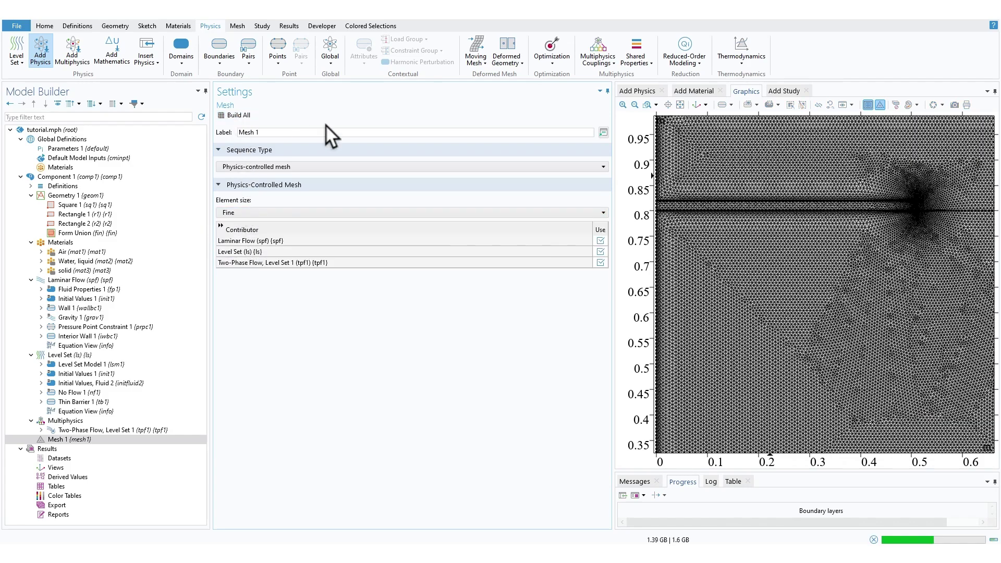
left_click(671, 110)
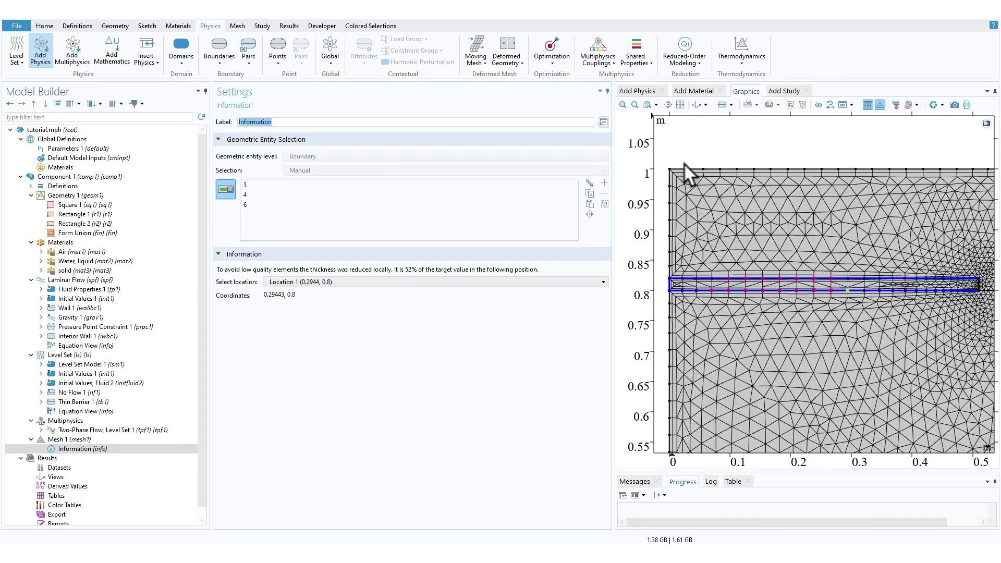
left_click(681, 106)
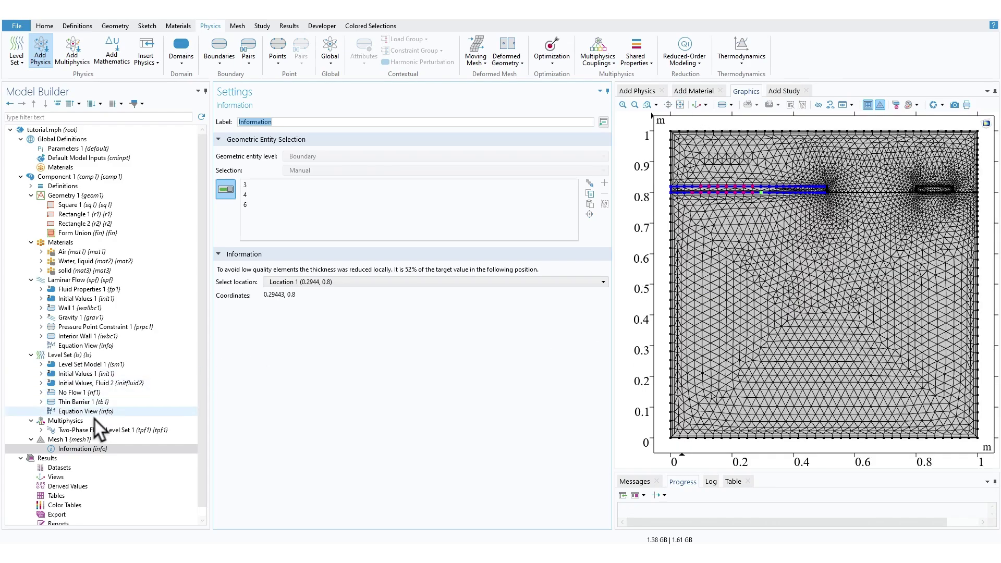
left_click(73, 439)
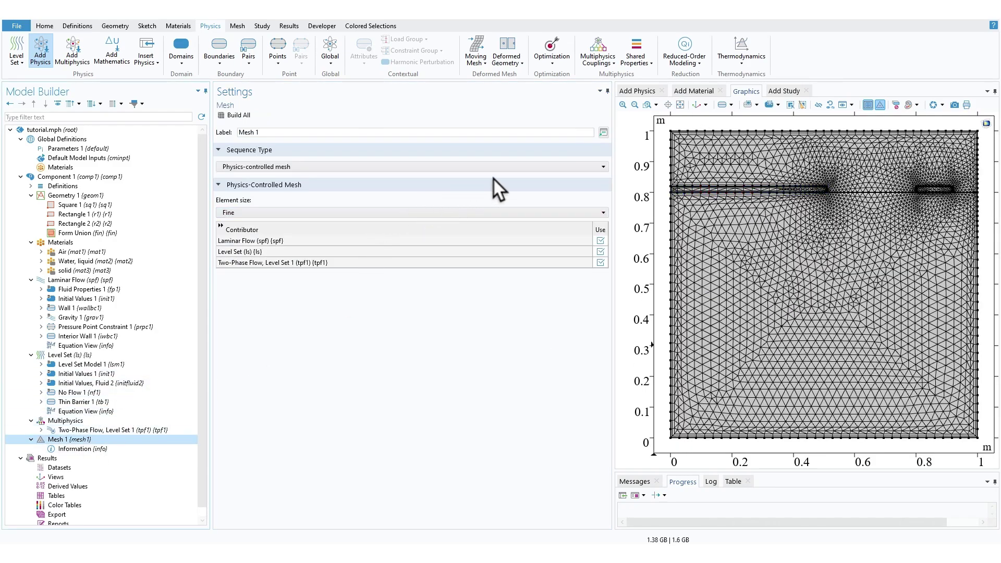
- Add a Time Dependent with Phase Initialization study to the model
left_click(787, 92)
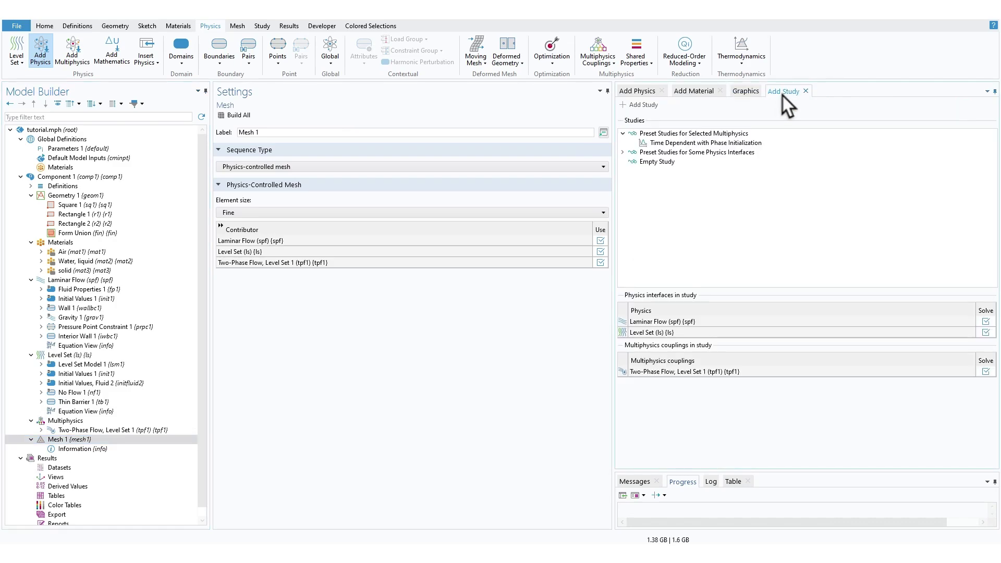
left_click(695, 144)
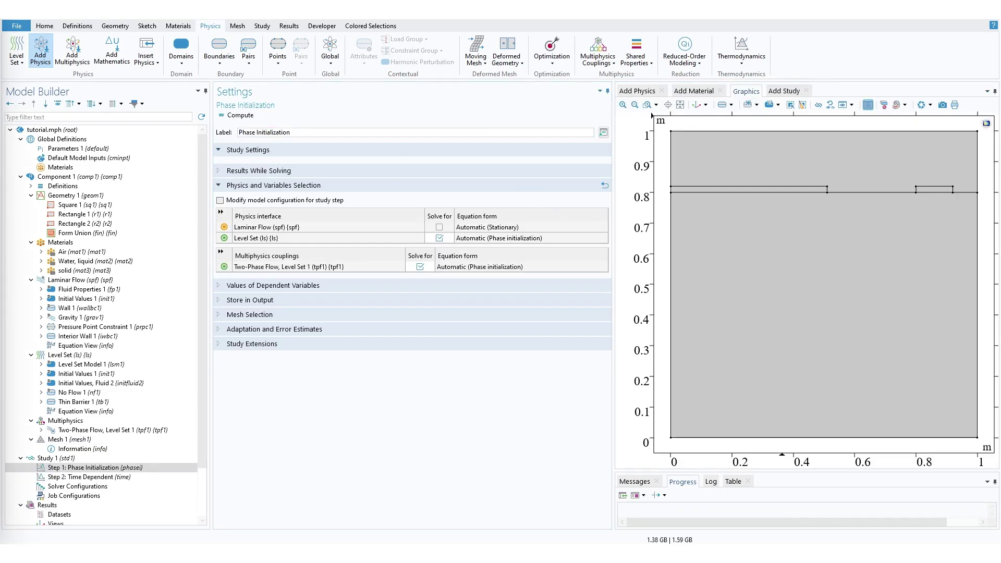
left_click(784, 91)
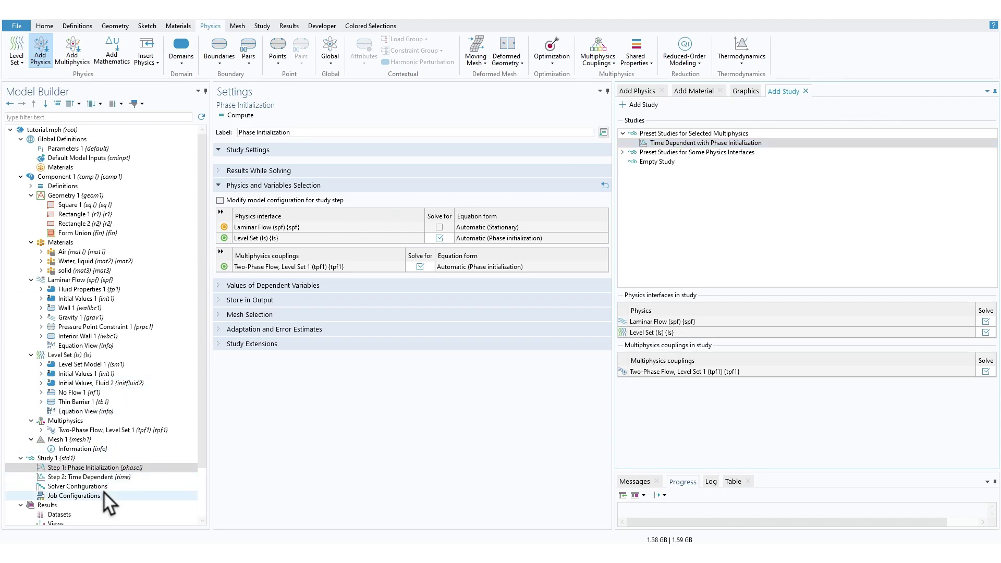
- Review the general settings of Study 1 and the physics solved in its Phase Initialization step
left_click(91, 476)
left_click(95, 467)
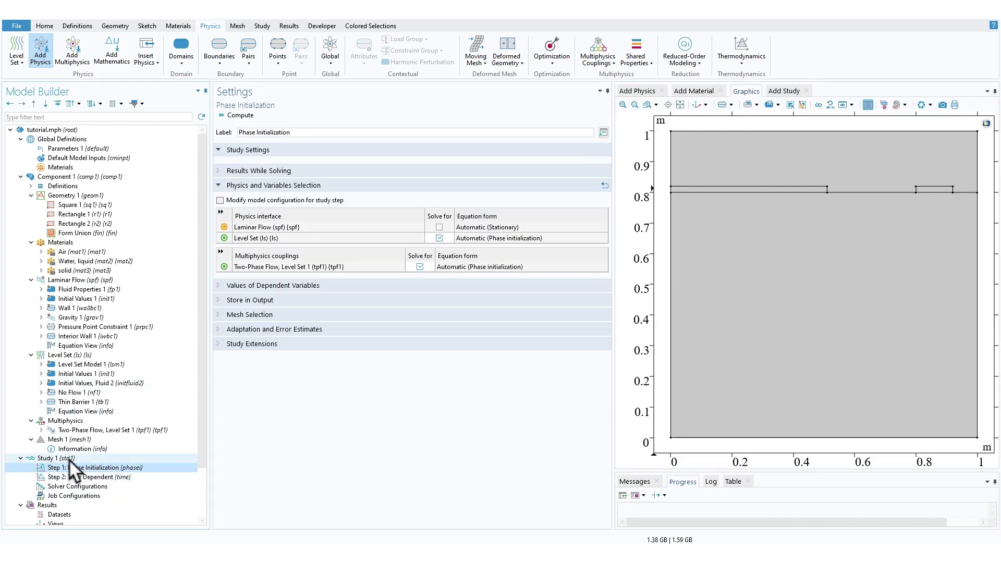
left_click(69, 459)
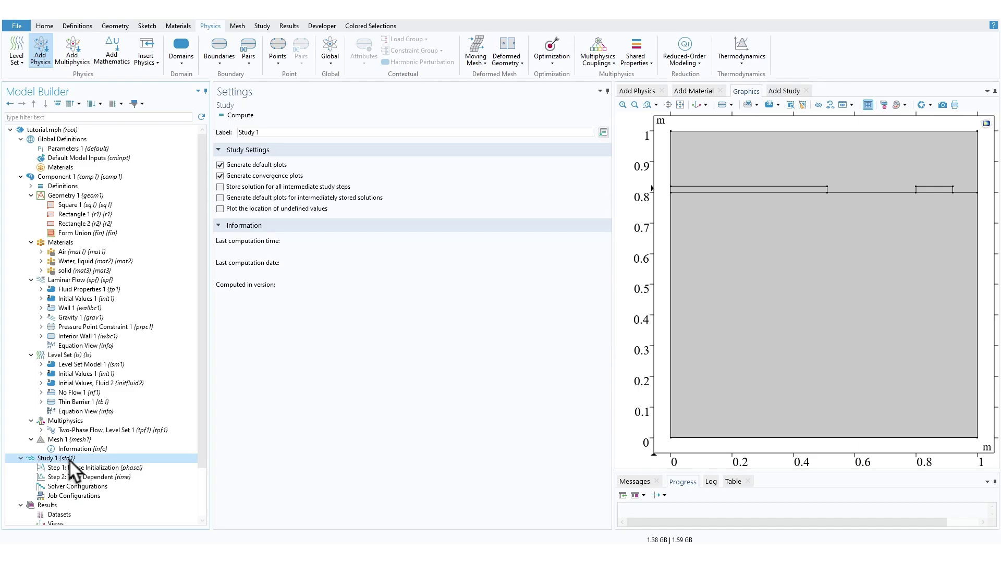
left_click(94, 467)
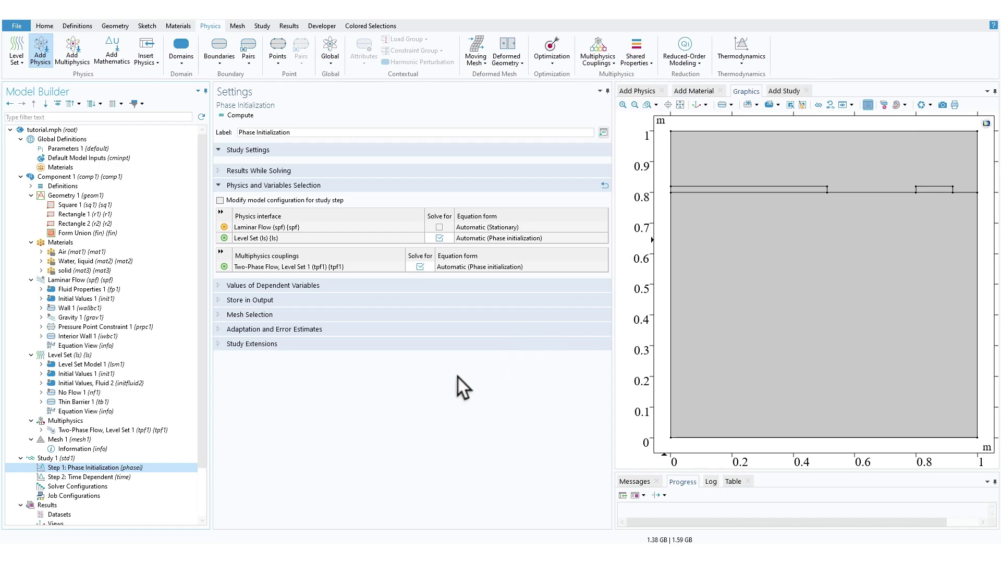
- Review the Time Dependent step's output times and the method and selection options for its initial values of dependent variables
left_click(120, 475)
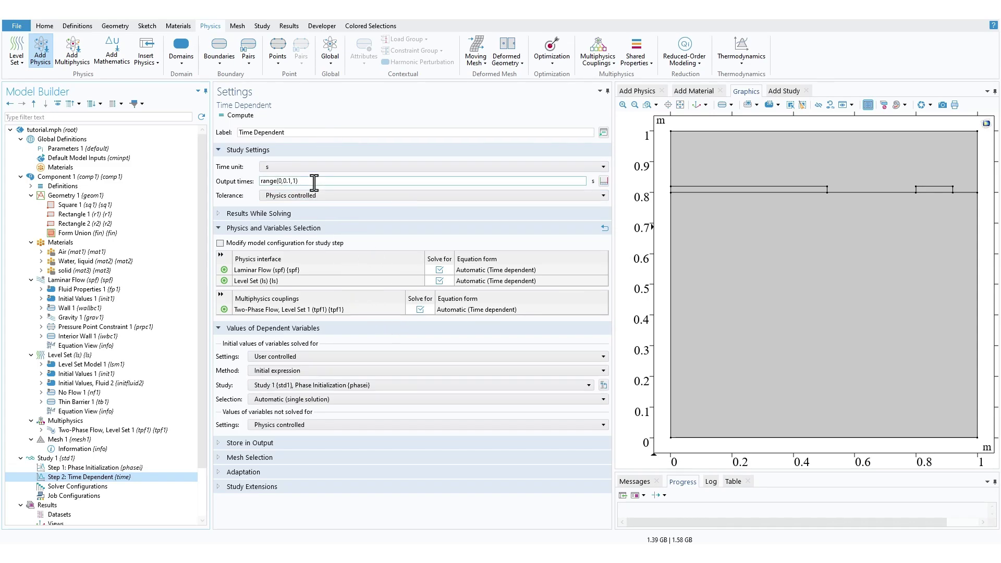
left_click_drag(313, 182, 256, 192)
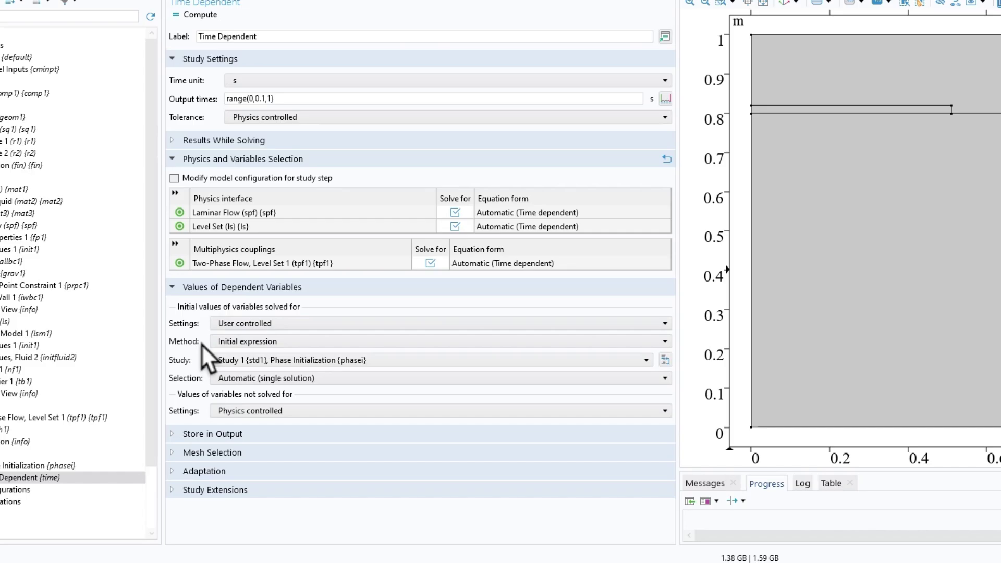
left_click(276, 341)
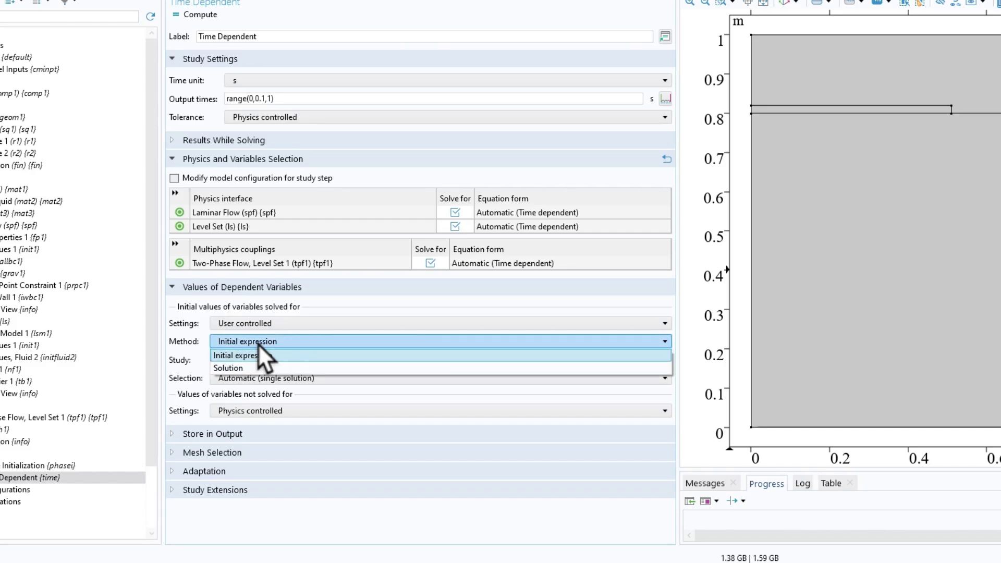
left_click(192, 342)
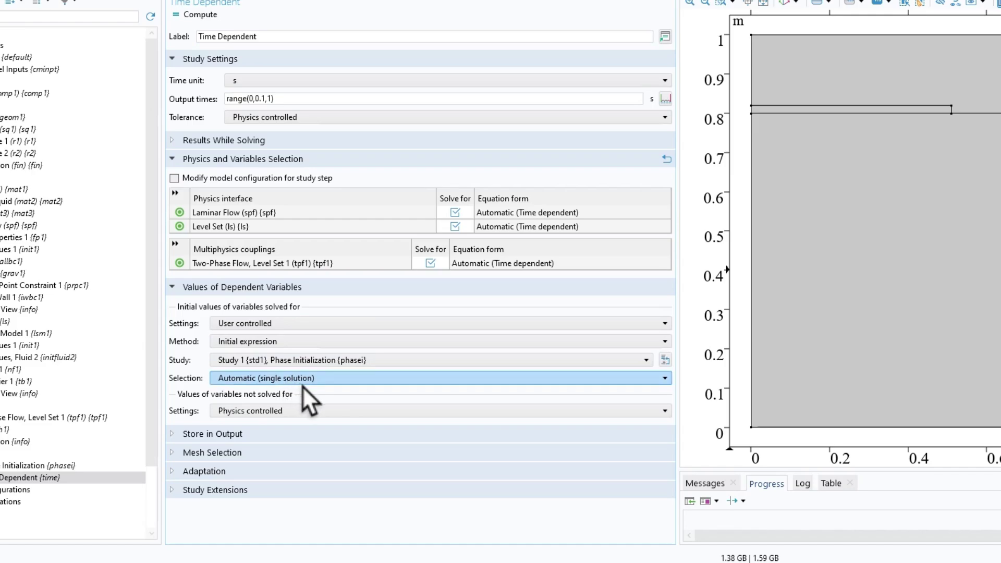
left_click(280, 383)
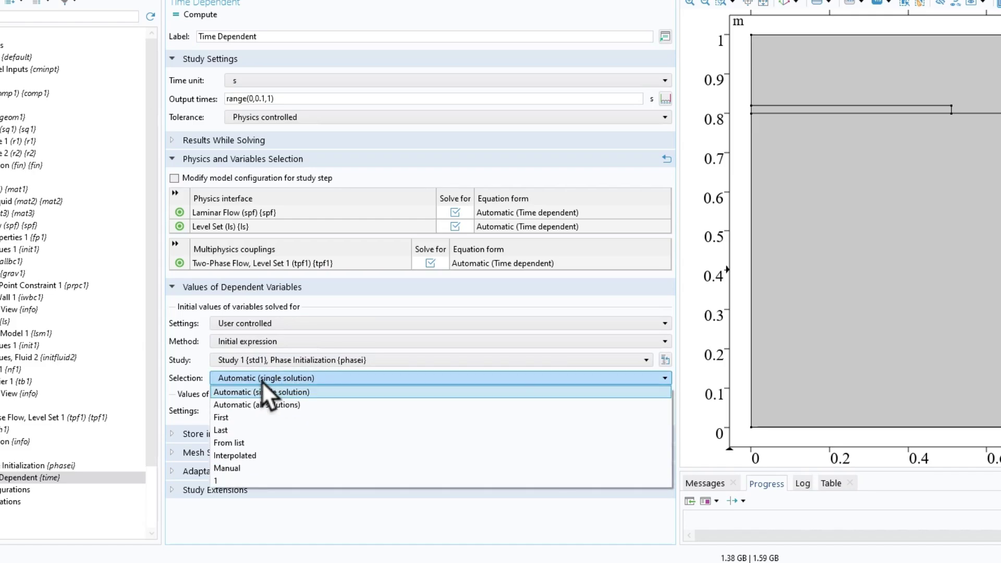
left_click(205, 377)
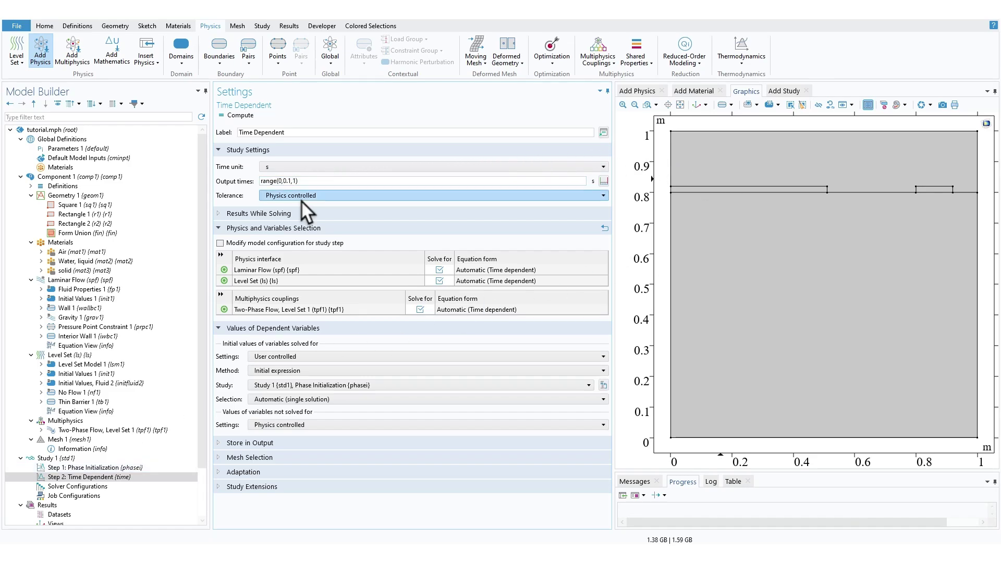
- Set the Time Dependent step's output times to range(0,0.05,10) s and compute the study
left_click(290, 182)
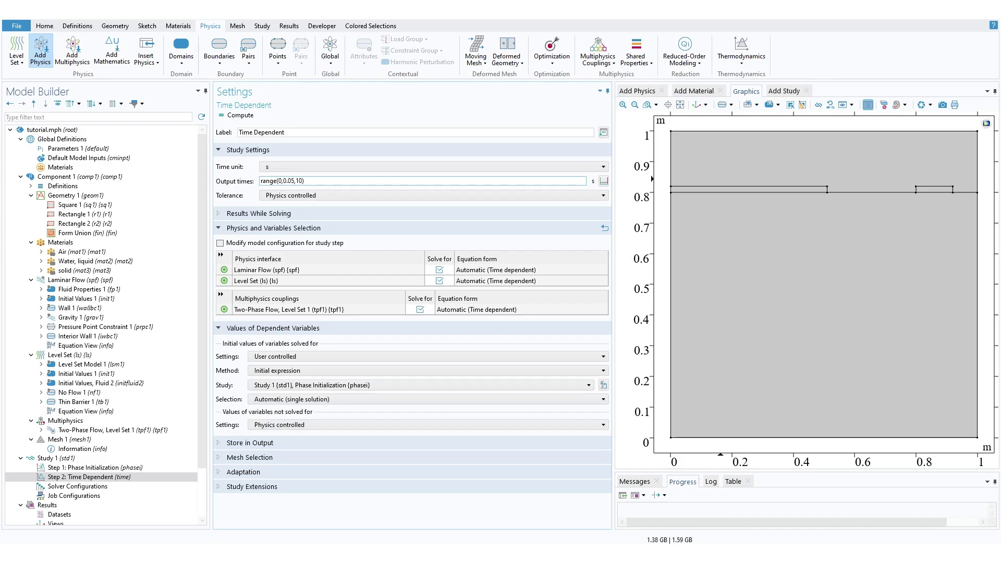
key("F8")
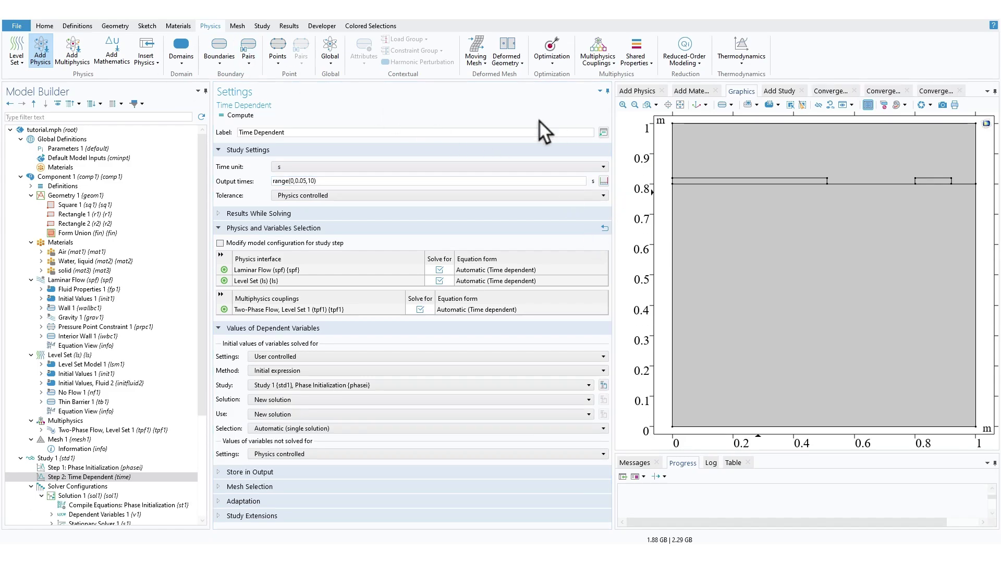
- Change the Time Dependent tolerance to User controlled with a relative tolerance of 0.05 and compute the study
left_click(290, 195)
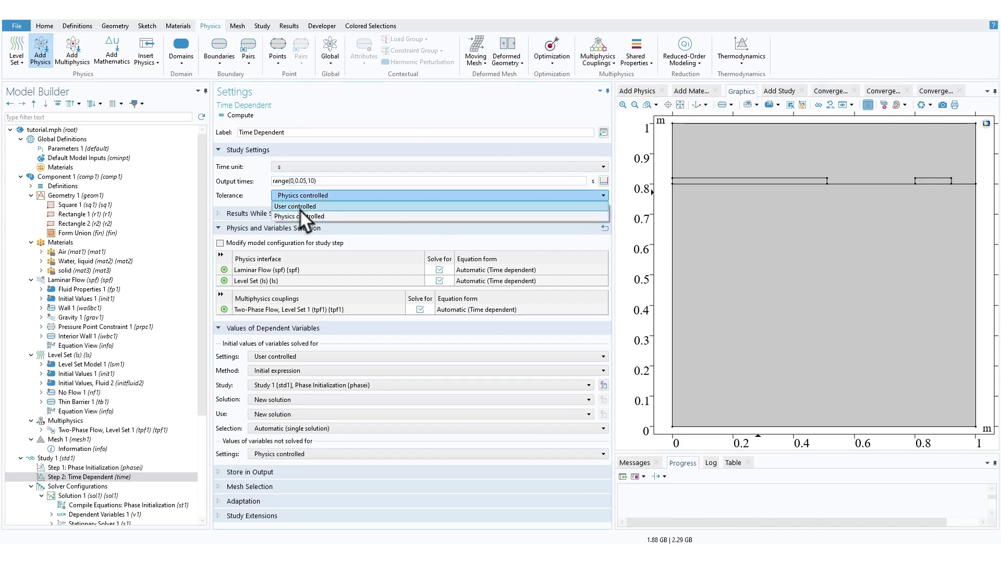
left_click(300, 206)
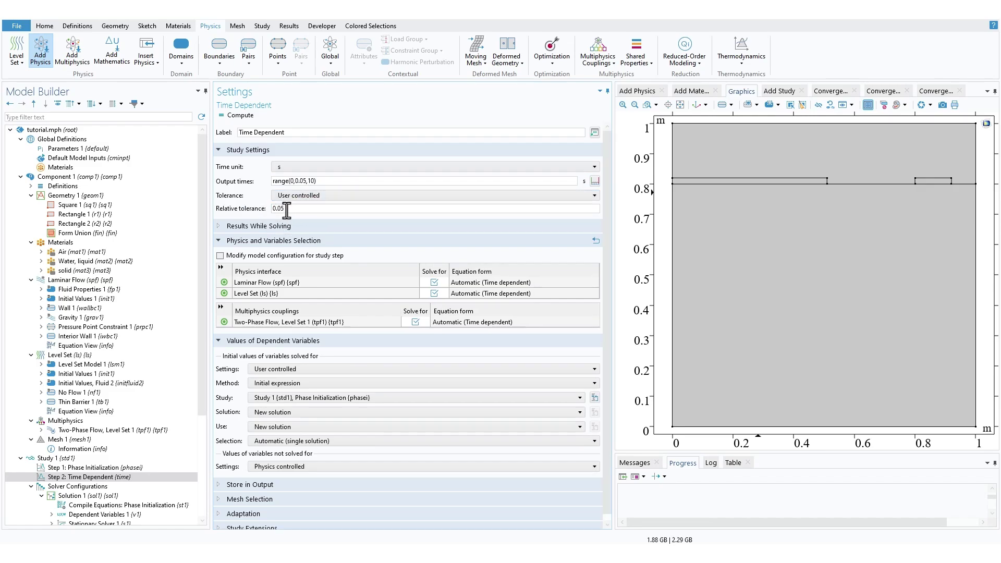
left_click(286, 208)
left_click(245, 114)
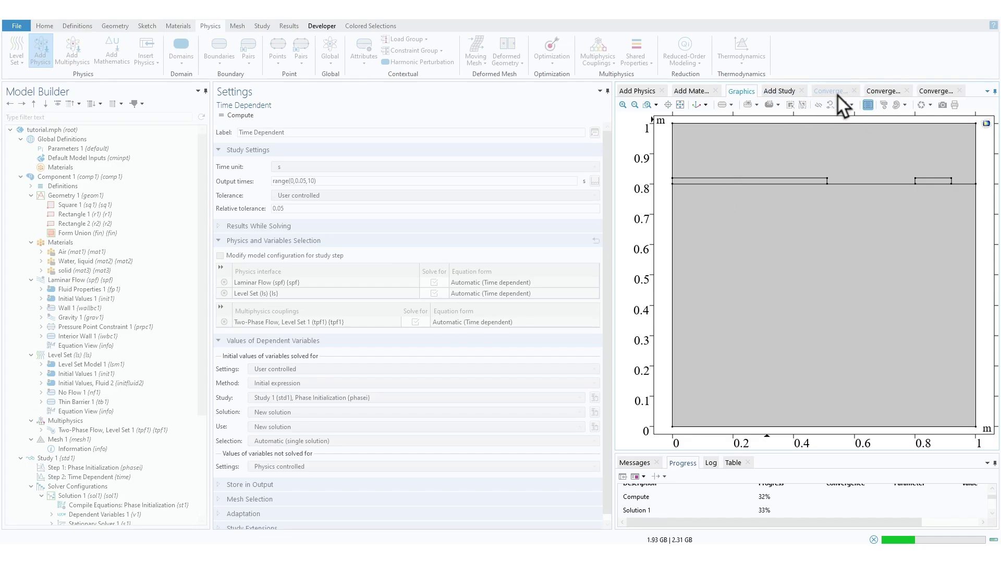
- Examine the nonlinear, segregated and time-dependent solver convergence plots while the study is computing
left_click(837, 96)
left_click(880, 94)
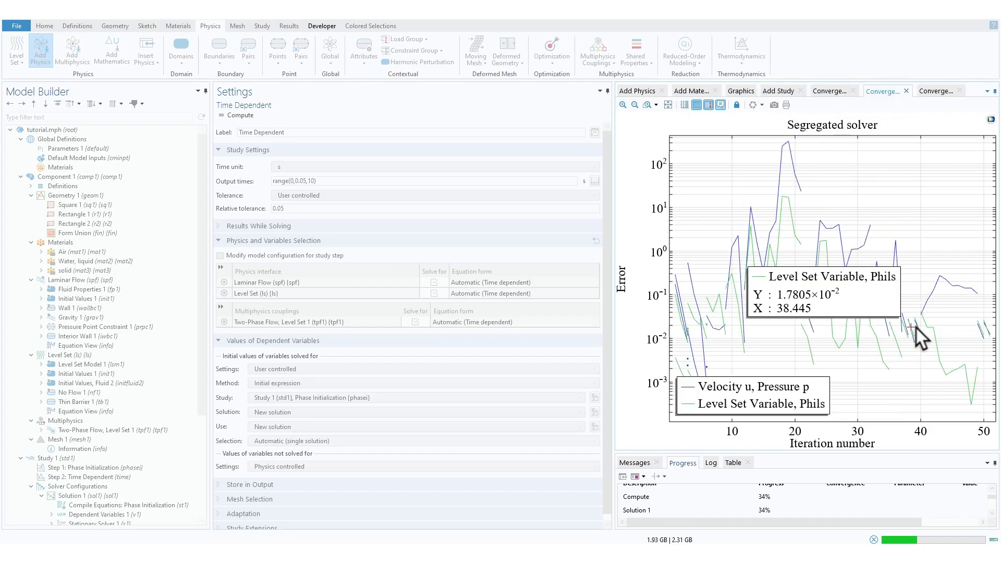
left_click(933, 95)
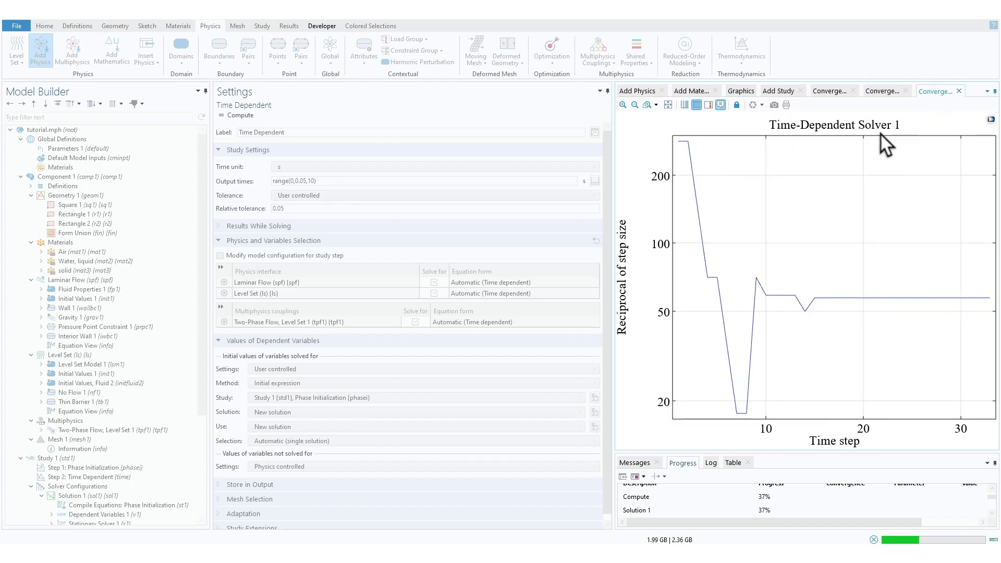
left_click(824, 92)
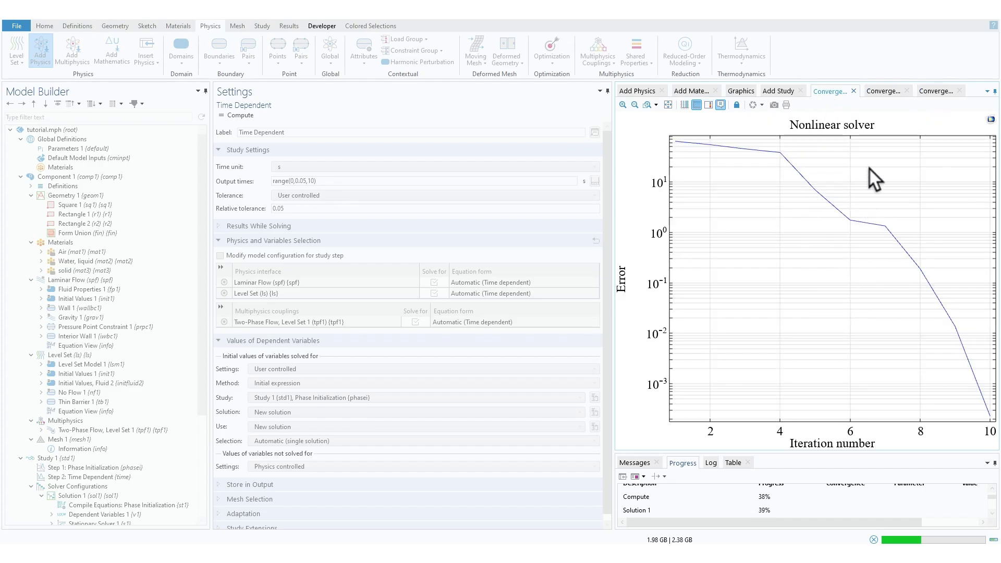
left_click(883, 95)
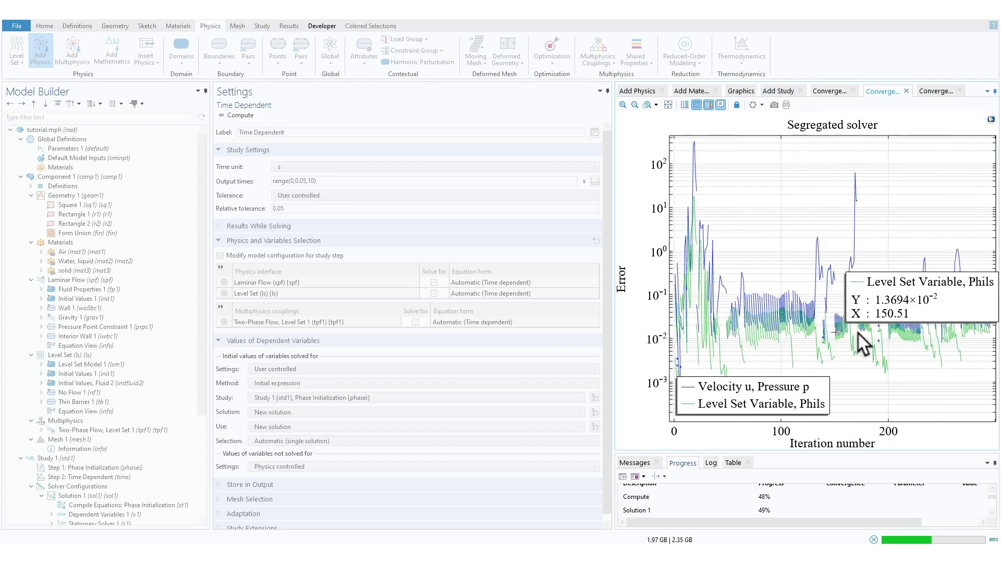
left_click(736, 93)
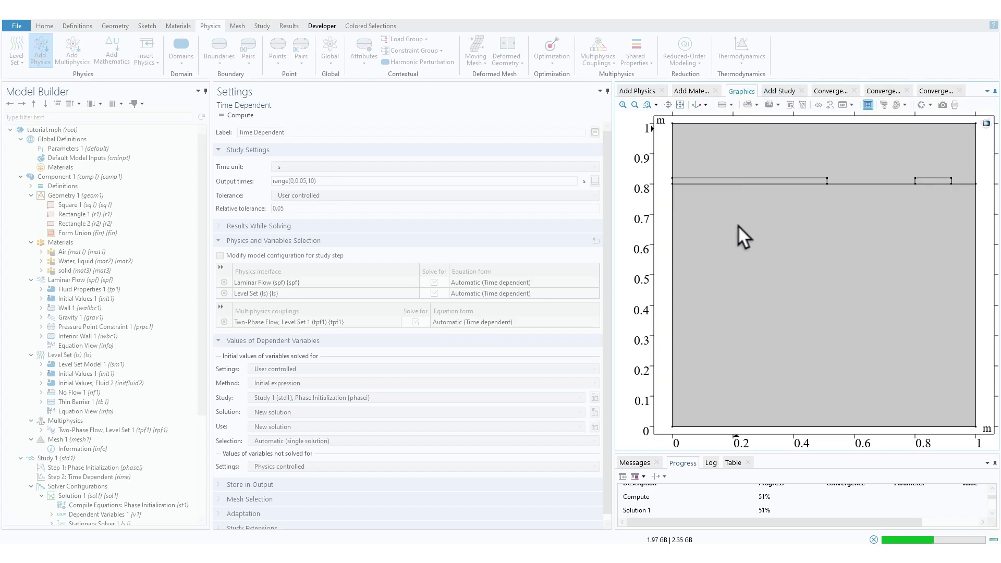
left_click(828, 92)
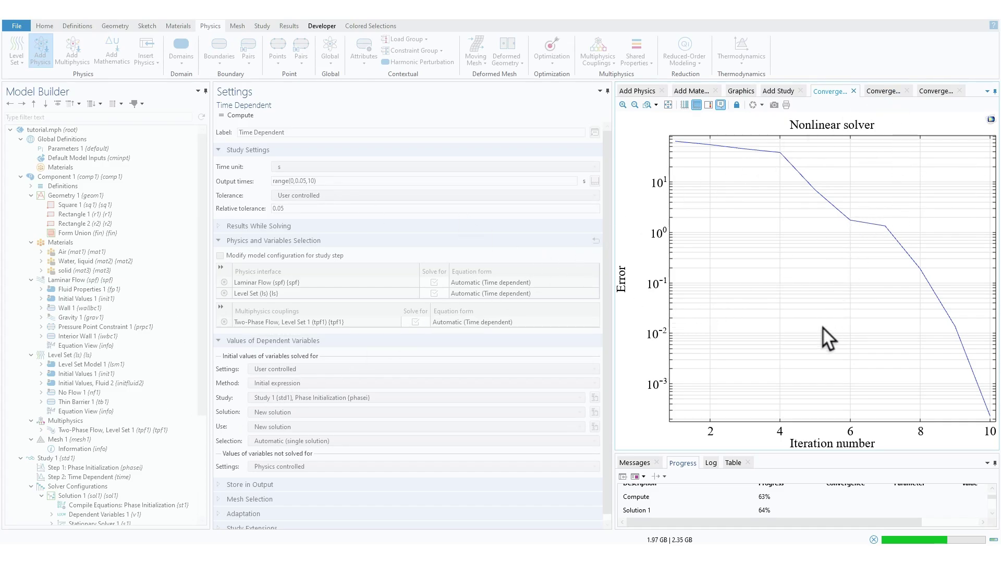
left_click(887, 90)
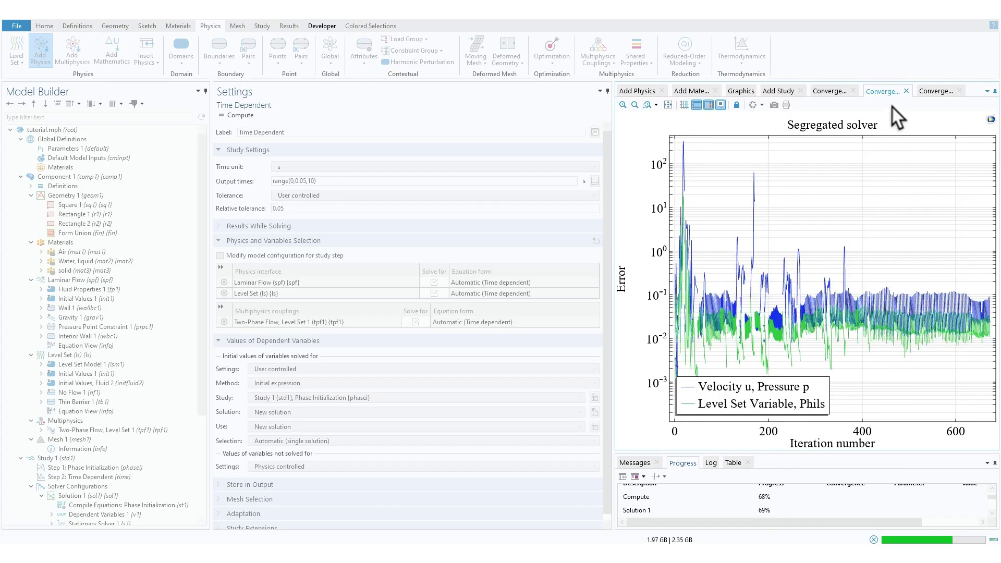
left_click(930, 91)
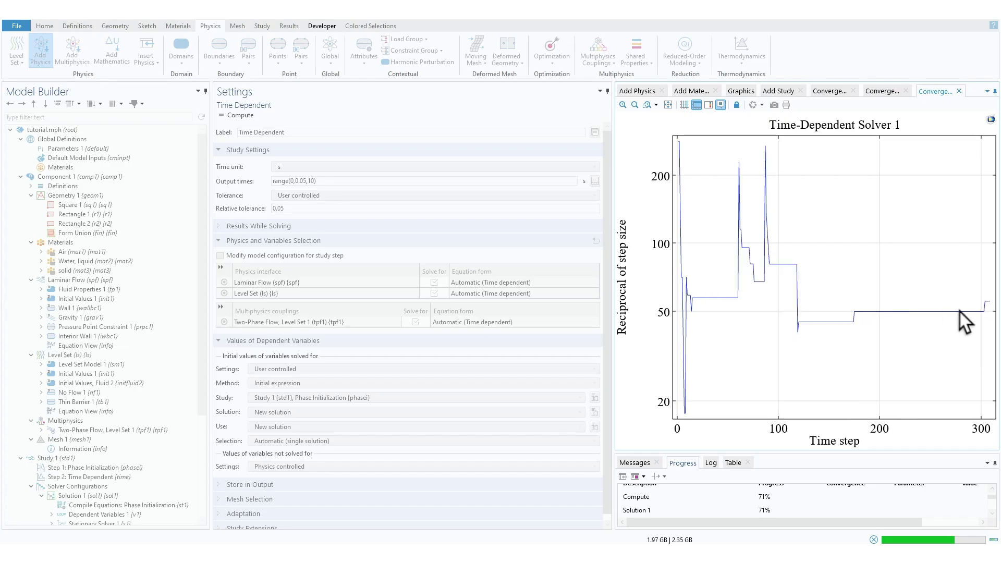
mouse_move(975, 304)
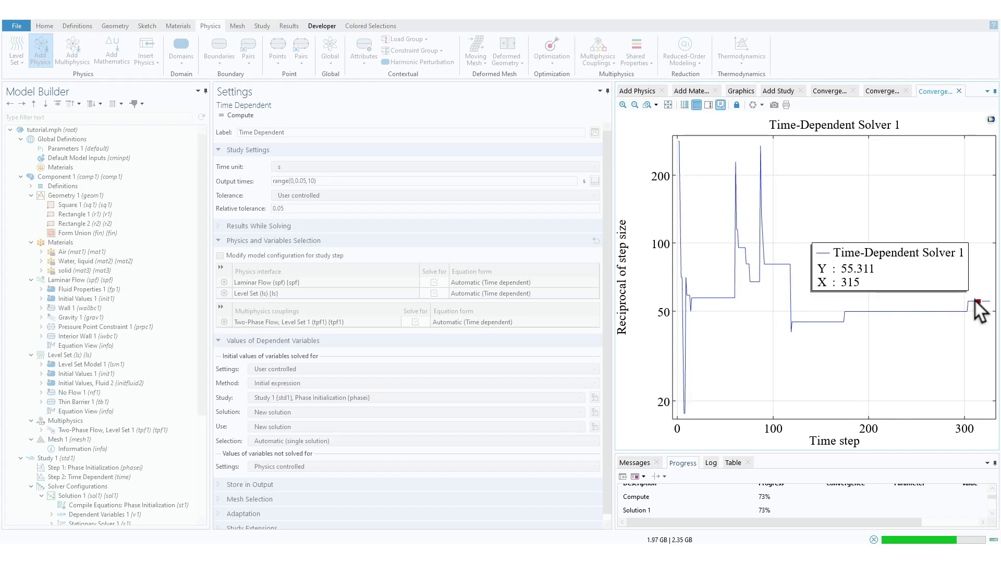
left_click(885, 92)
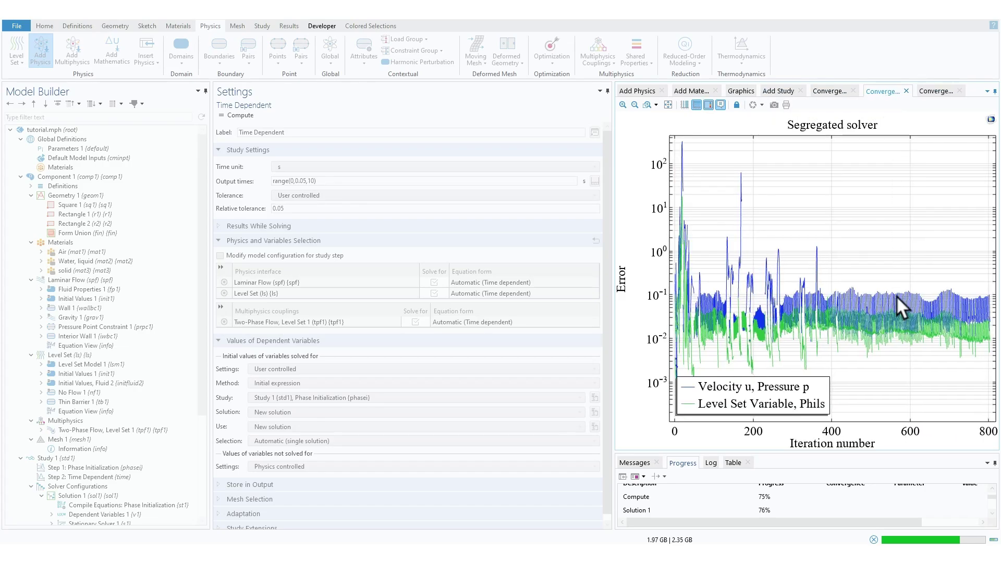
- Check the Time-Dependent Solver 1 entry and its current time value in the computation progress list
left_click(992, 490)
left_click(992, 490)
left_click(992, 515)
left_click(992, 515)
left_click(992, 515)
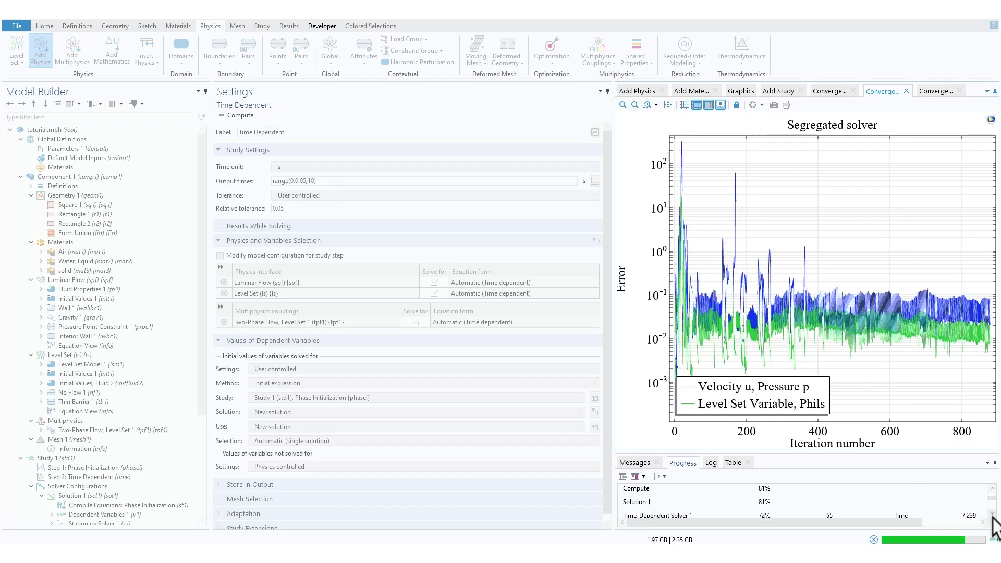
left_click(992, 515)
left_click_drag(917, 522, 961, 523)
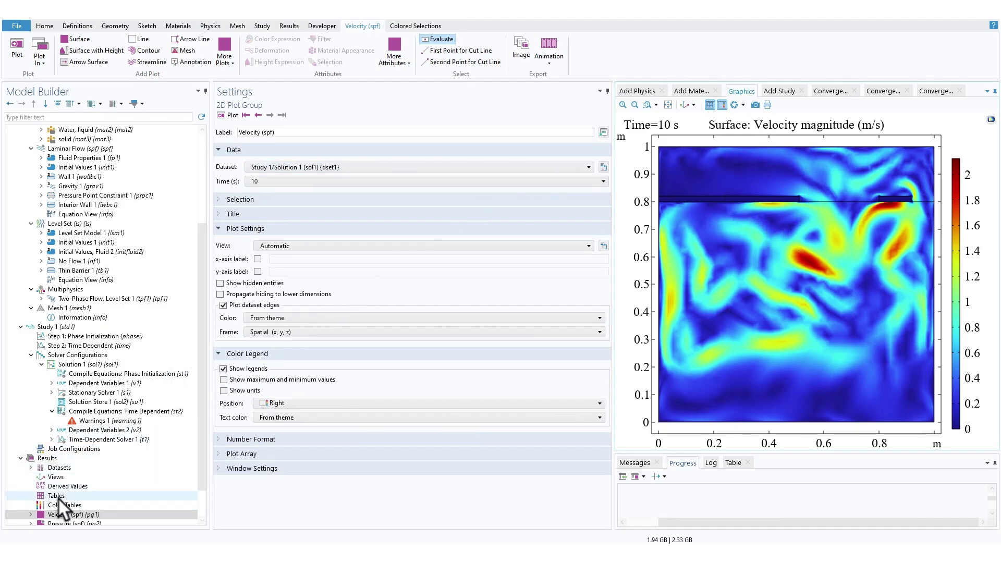
- Inspect the Velocity (spf) plot group's surface settings and plot the velocity magnitude at time 0 s
left_click(27, 516)
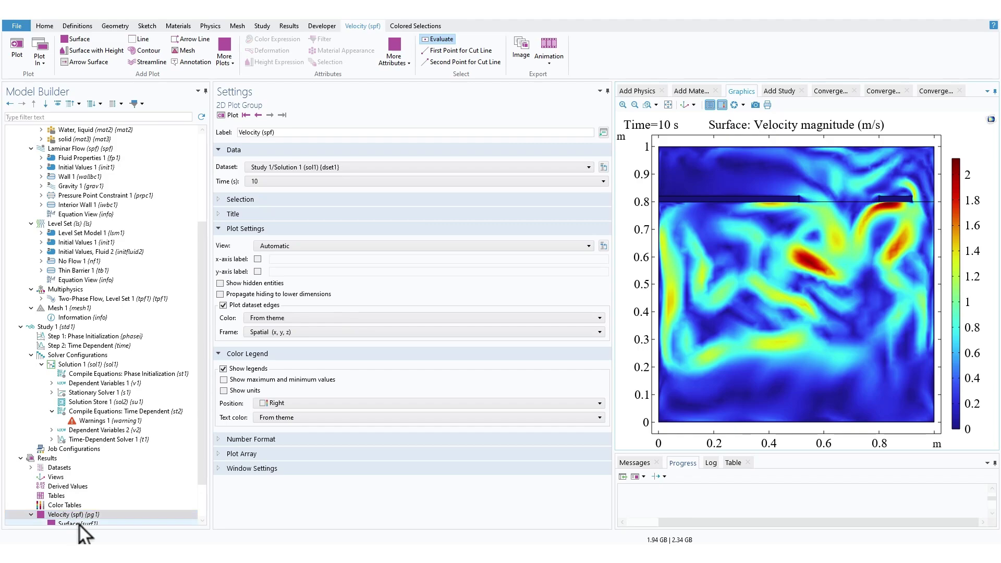
left_click(79, 524)
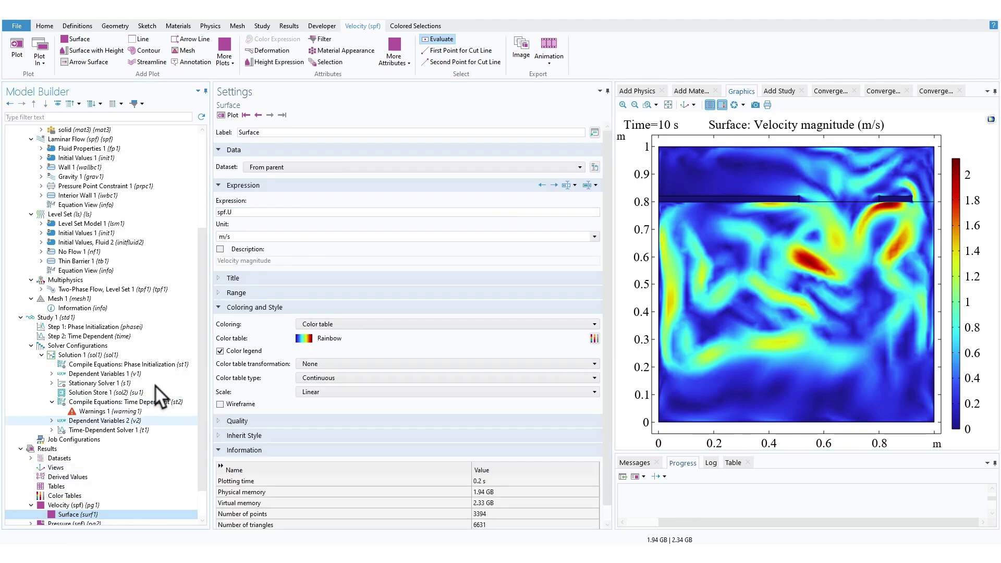
left_click(92, 503)
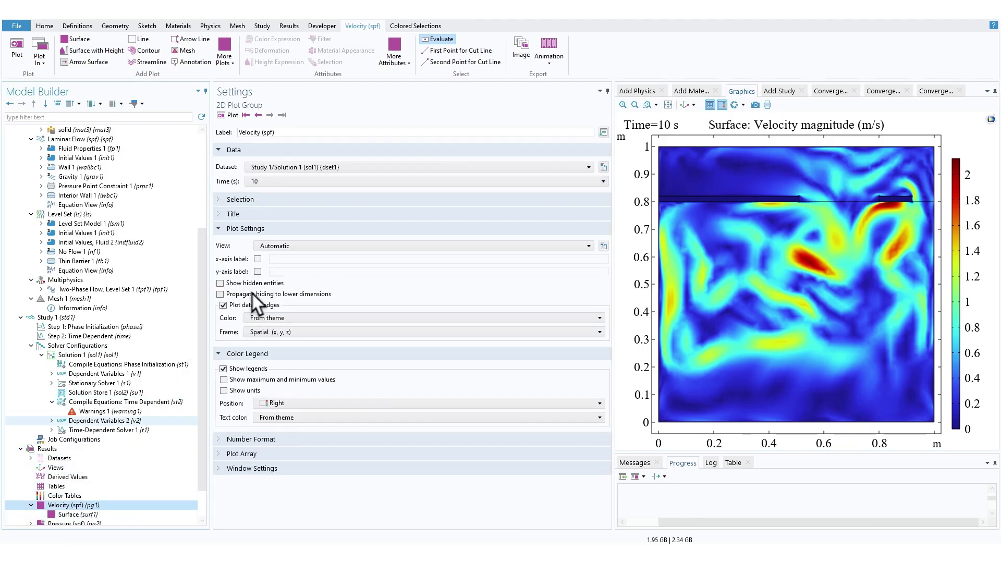
left_click(283, 182)
scroll(423, 214, "up", 20)
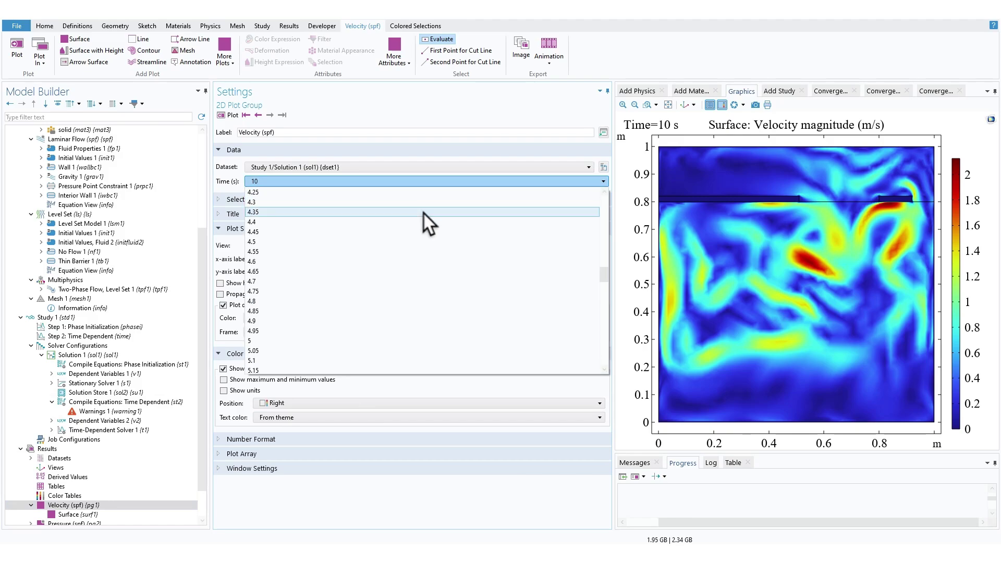
left_click(308, 189)
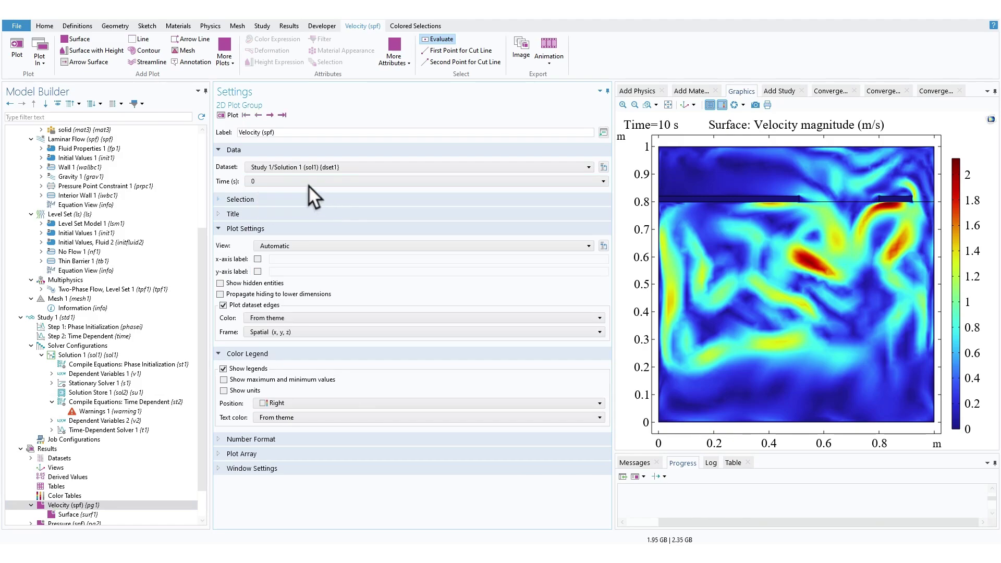
left_click(232, 115)
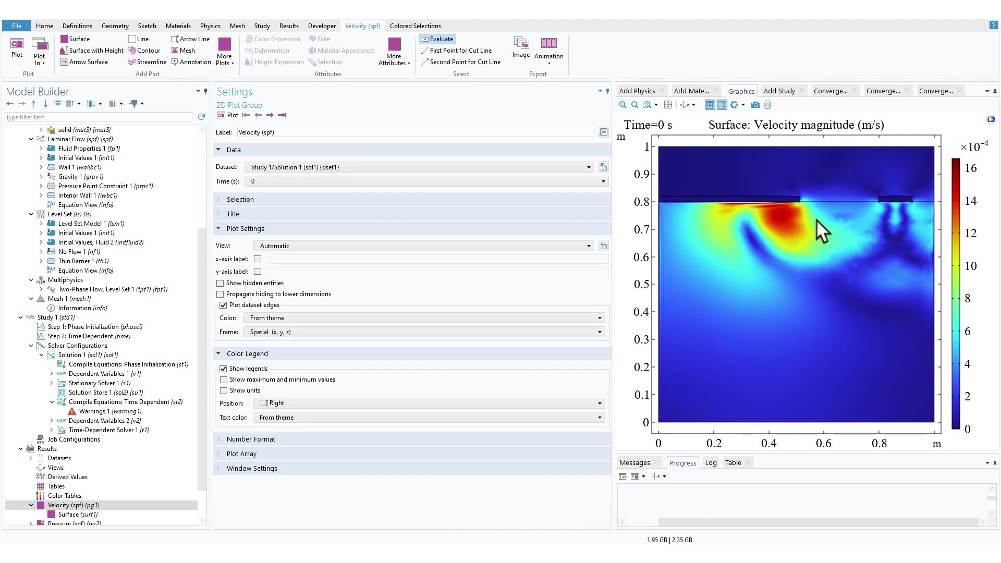
- Step the velocity magnitude plot forward through the stored output times from 0.05 s to 0.9 s
left_click(271, 114)
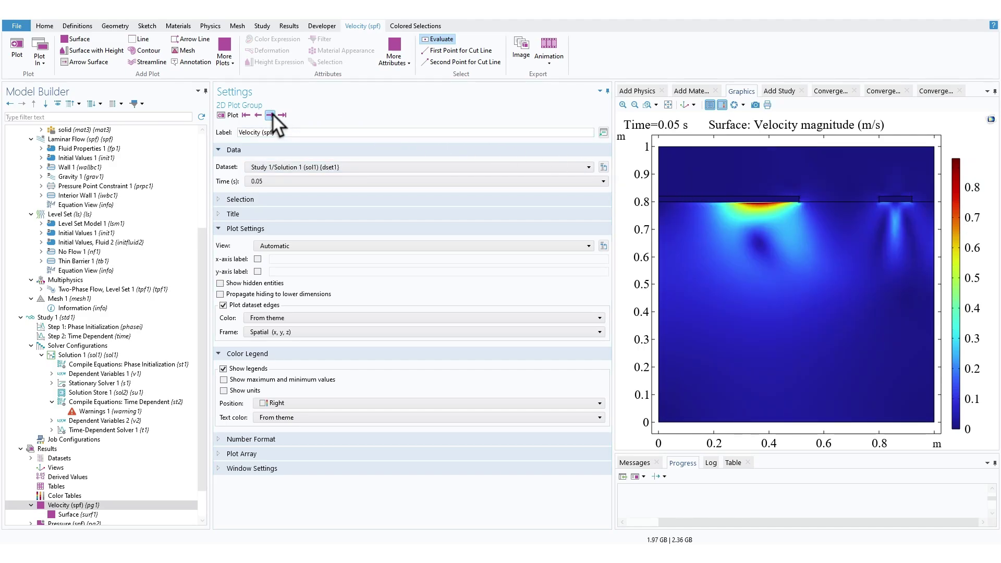
left_click(271, 114)
left_click(270, 115)
left_click(270, 115)
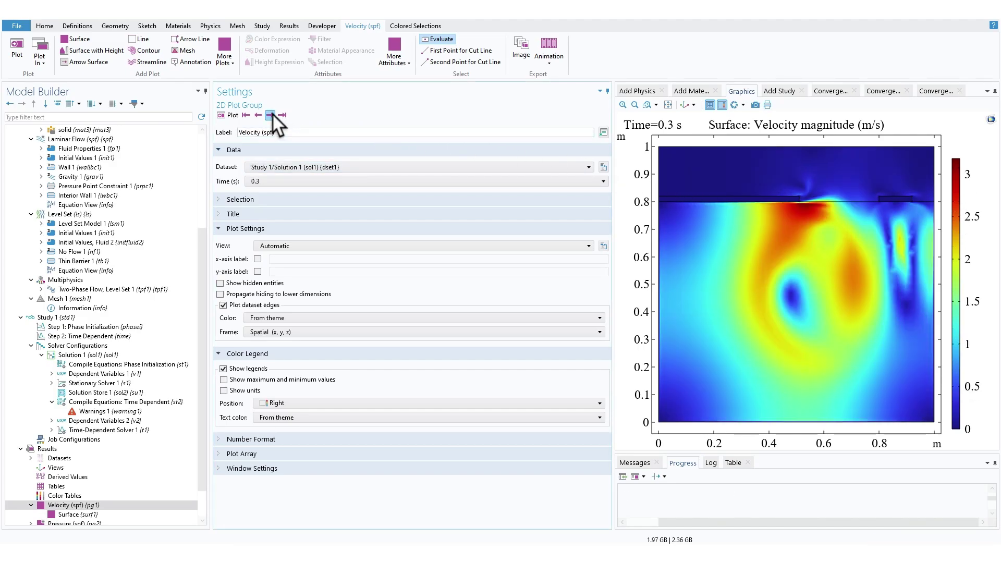
left_click(271, 114)
left_click(270, 115)
left_click(270, 115)
left_click(271, 115)
left_click(270, 114)
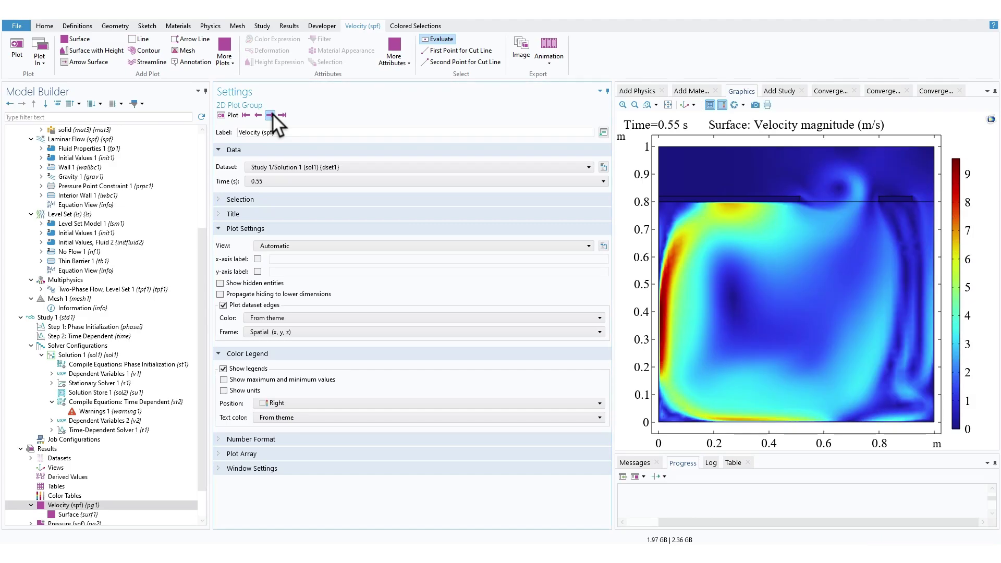
left_click(271, 115)
left_click(270, 115)
left_click(271, 114)
left_click(271, 115)
left_click(271, 115)
left_click(271, 115)
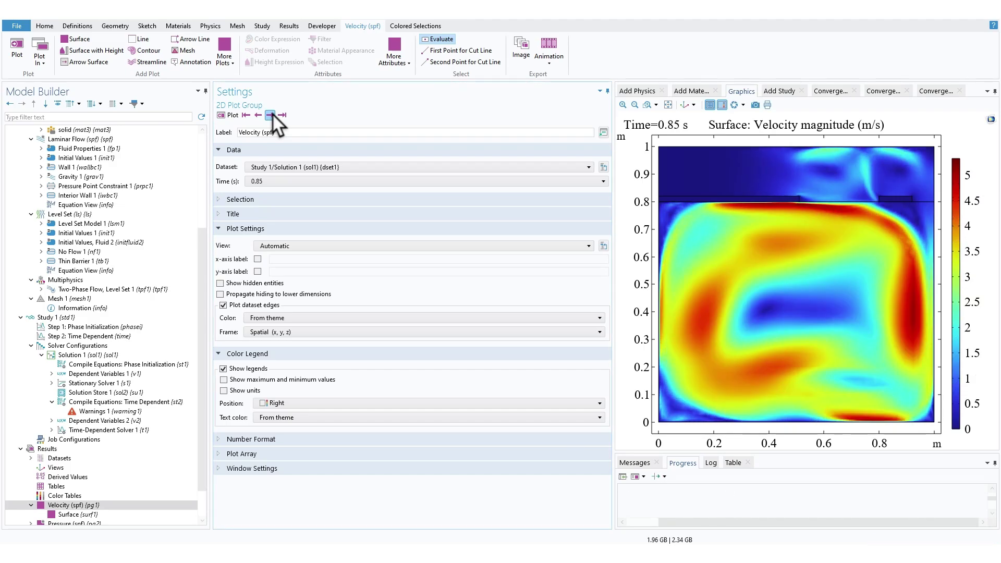
left_click(271, 115)
- Set the Velocity (spf) plot group's time to 4.25 s and replot the velocity magnitude
left_click(298, 181)
left_click(284, 318)
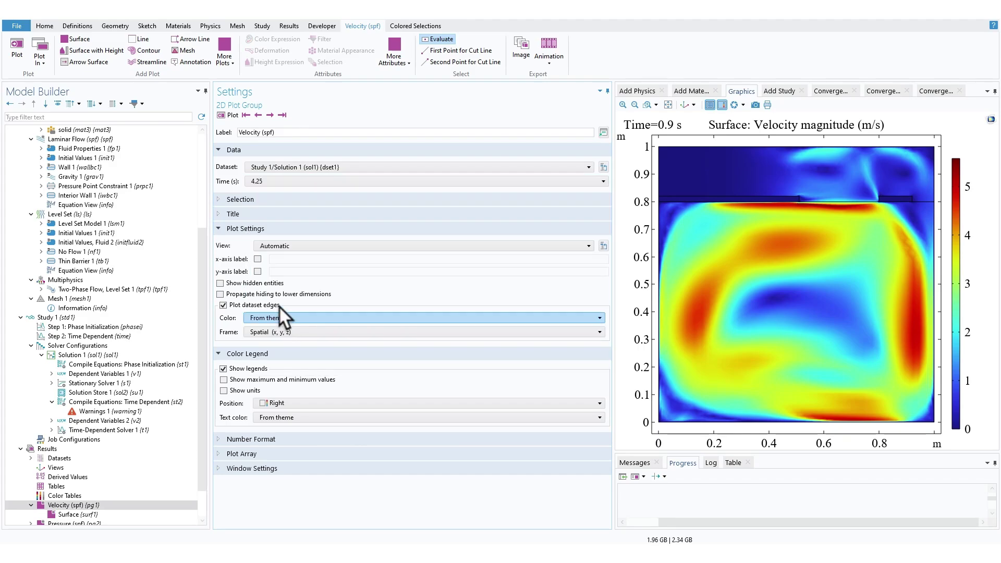
left_click(229, 113)
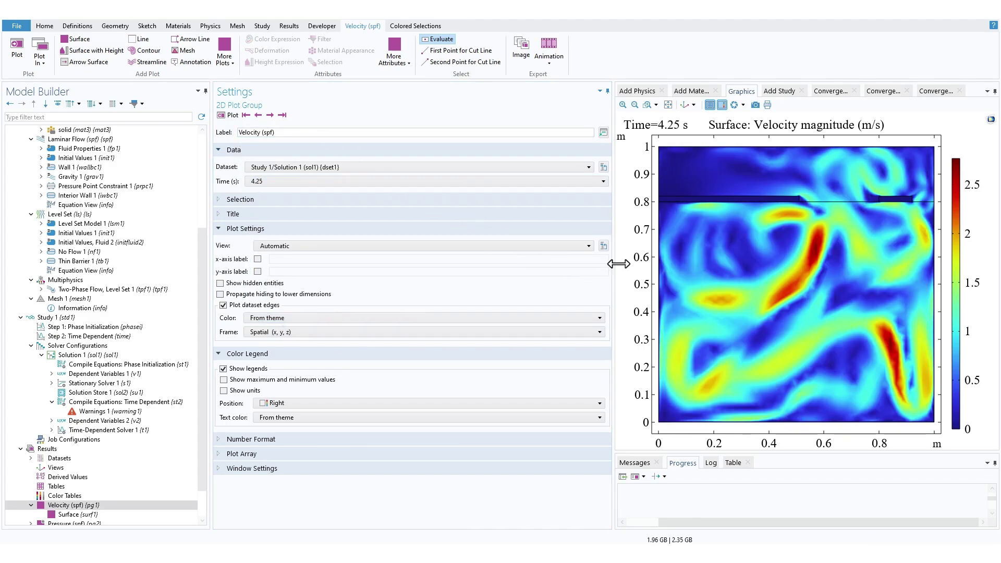
- Create a player animation of the Velocity (spf) plot group that uses all frames
left_click(553, 60)
left_click(561, 77)
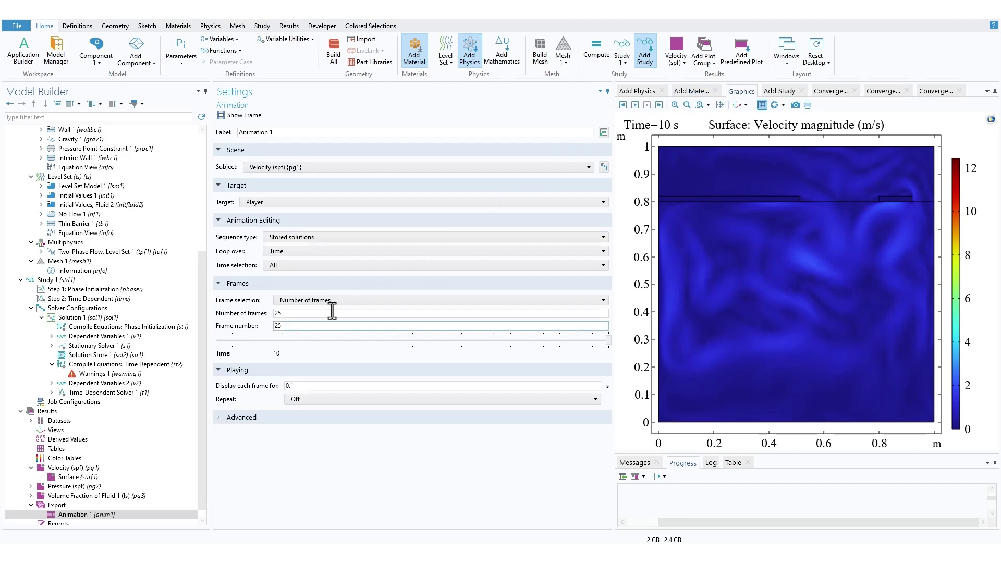
left_click(323, 302)
left_click(304, 310)
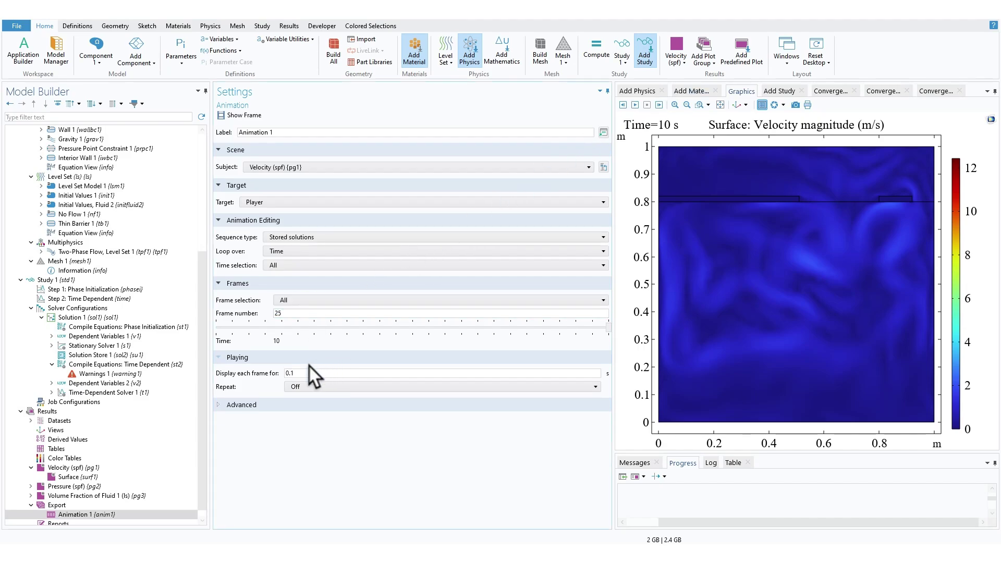
- Set the velocity animation to display each frame for 0.2 s, play it and stop the playback
left_click(296, 373)
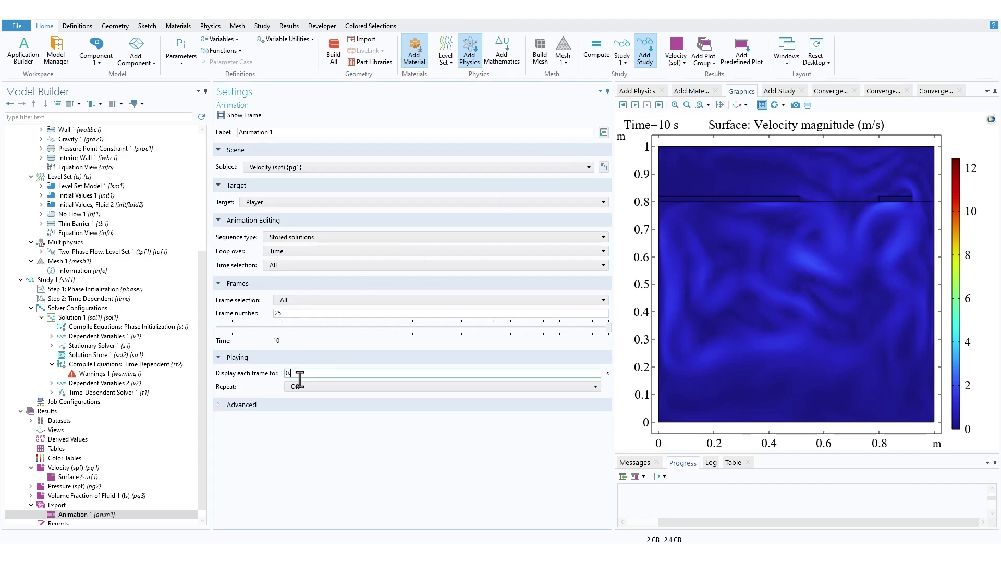
type("2")
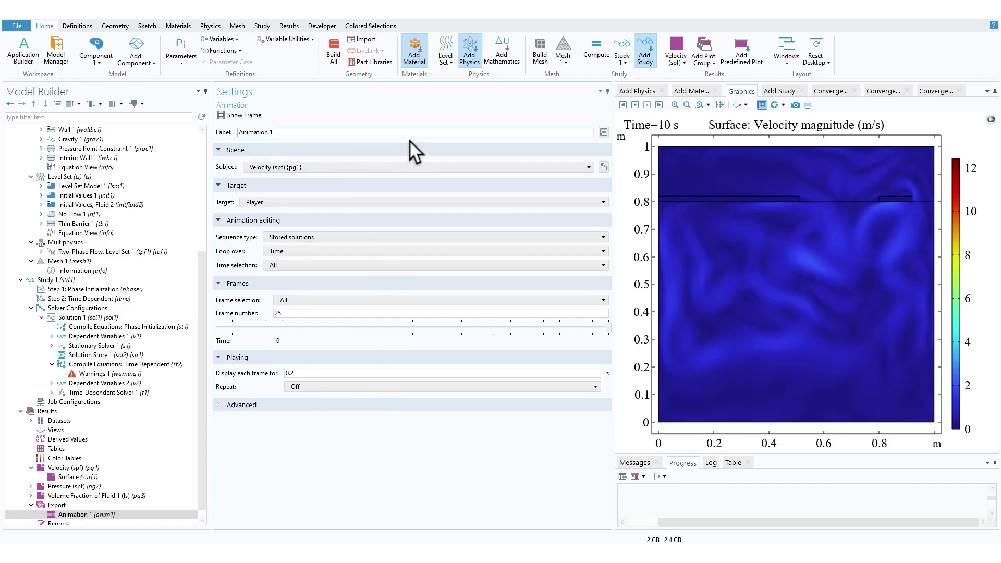
left_click(636, 108)
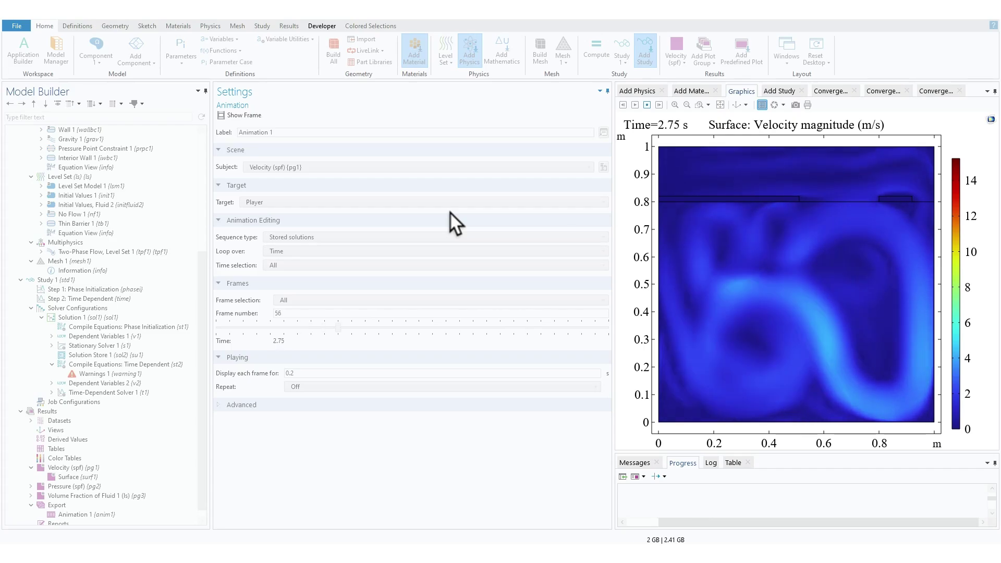
left_click(647, 105)
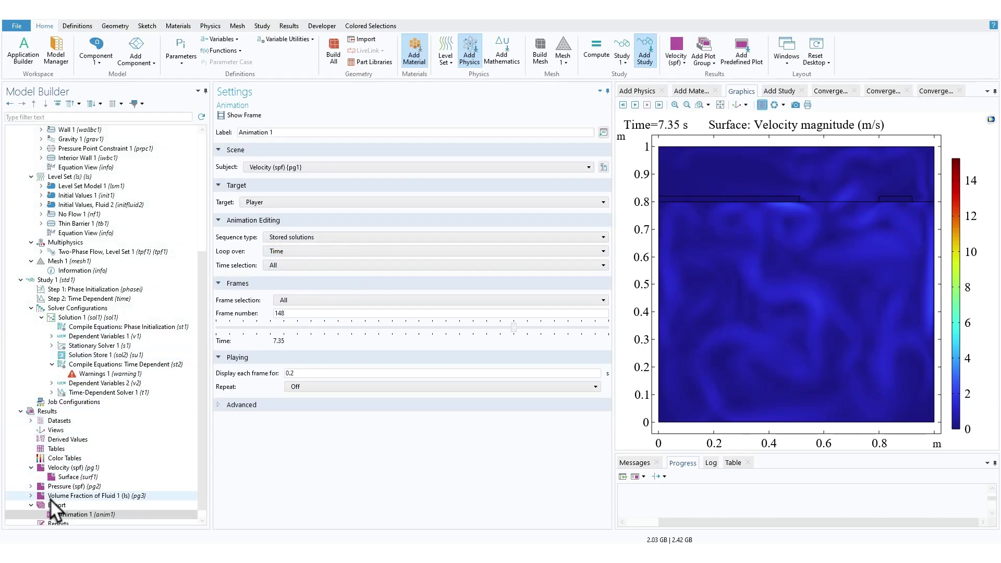
- Open the Volume Fraction of Fluid 1 (ls) plot group and inspect the settings of its Contour 1 plot
left_click(71, 496)
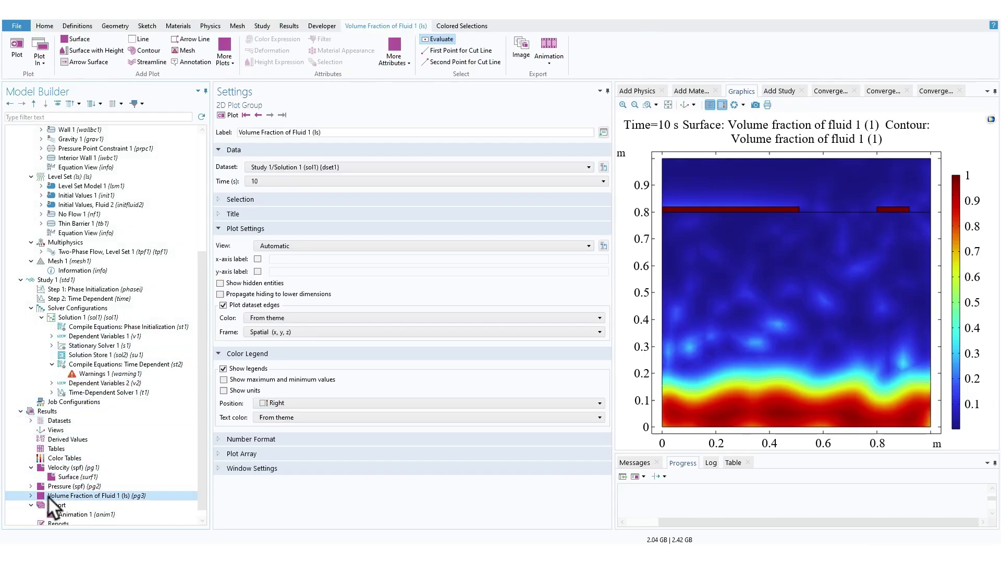
left_click(31, 495)
left_click(96, 513)
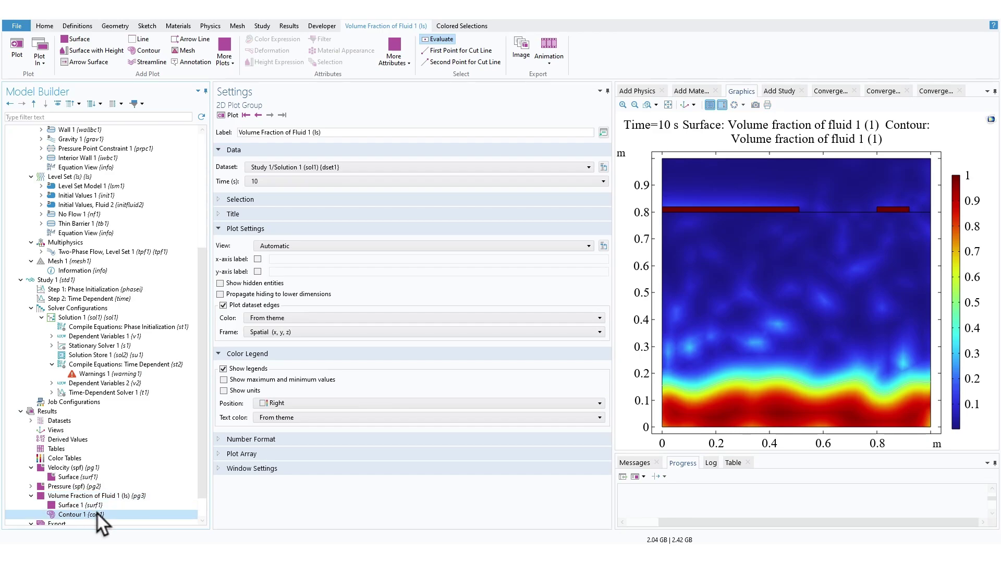
left_click(96, 508)
left_click(96, 512)
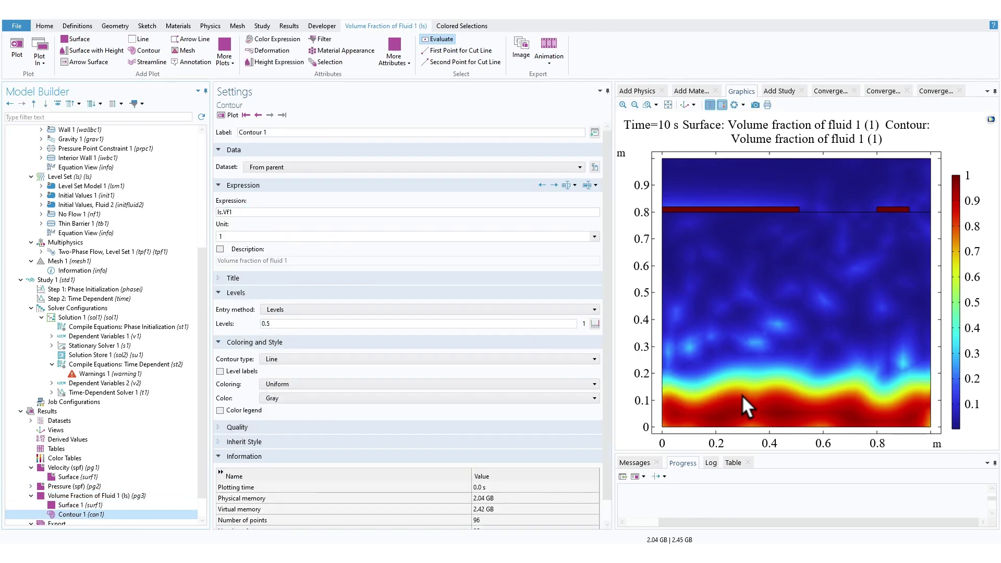
- Plot the Volume Fraction of Fluid 1 (ls) plot group at time 7.55 s
left_click(108, 498)
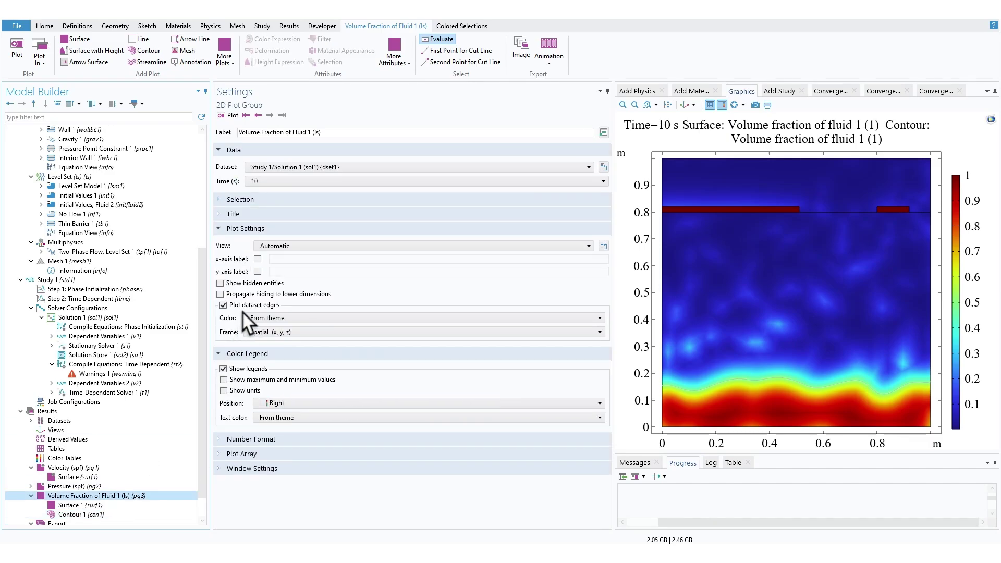
left_click(288, 180)
left_click(283, 222)
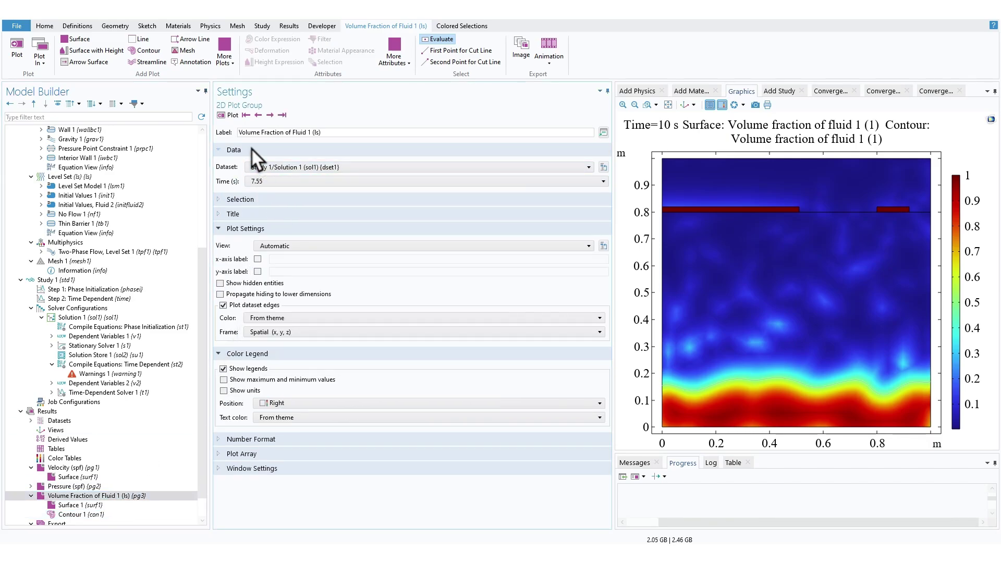
left_click(232, 115)
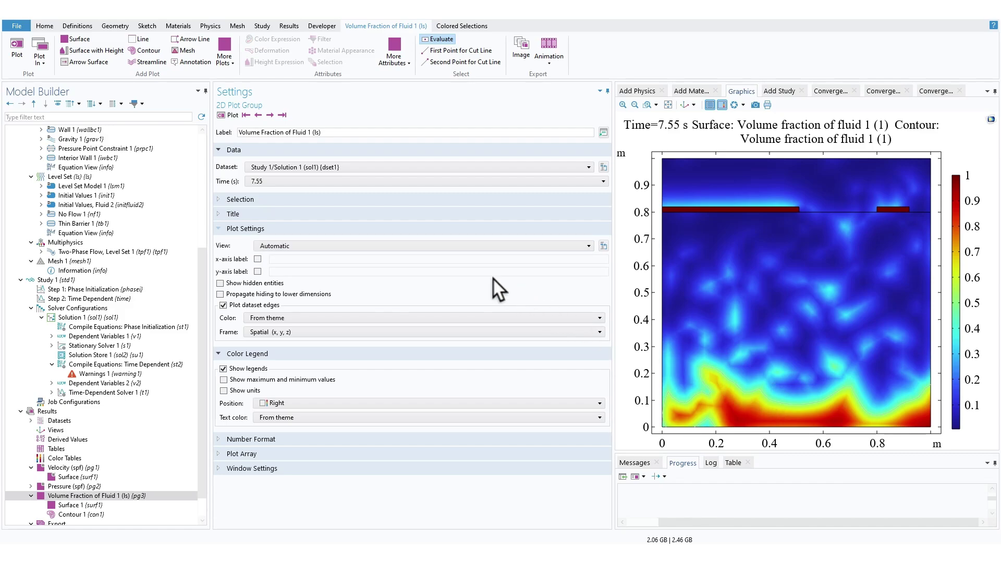
- Set the Volume Fraction of Fluid 1 (ls) plot group's time to 4.55 s, replot it and examine the fluid distribution
left_click(289, 184)
left_click(299, 221)
left_click(230, 115)
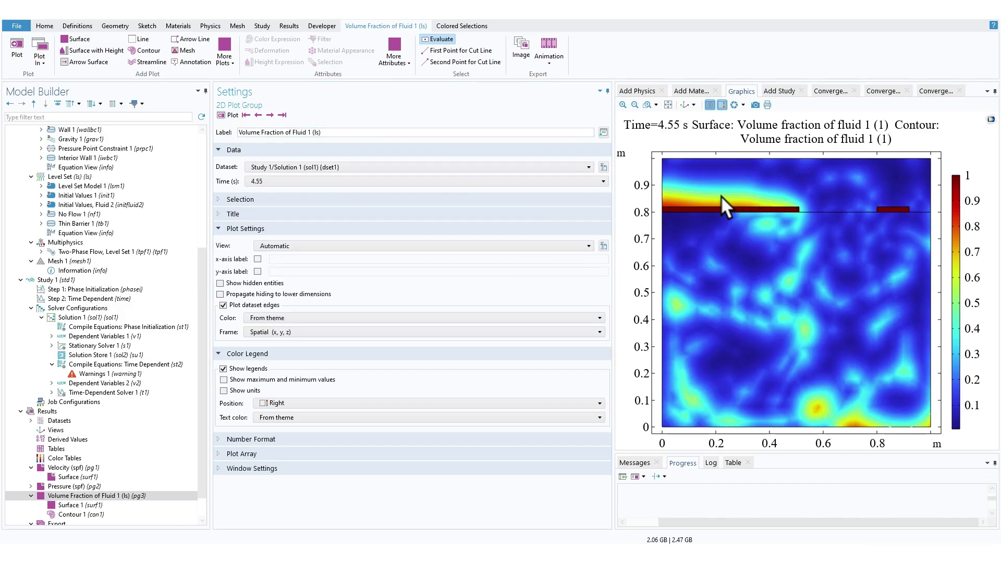
middle_click_drag(720, 195, 771, 237)
middle_click_drag(797, 325, 764, 255)
scroll(778, 262, "down", 3)
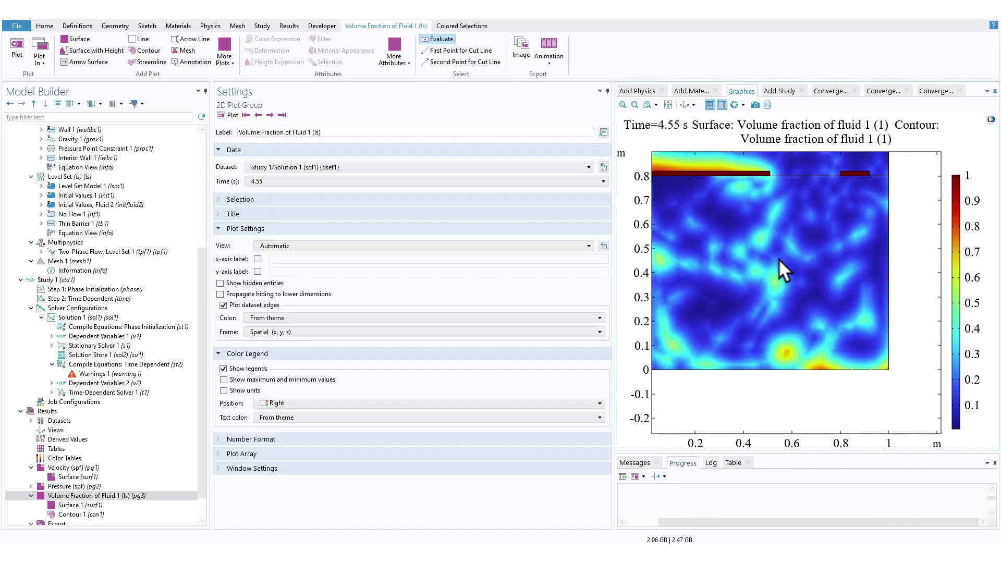
scroll(785, 271, "down", 2)
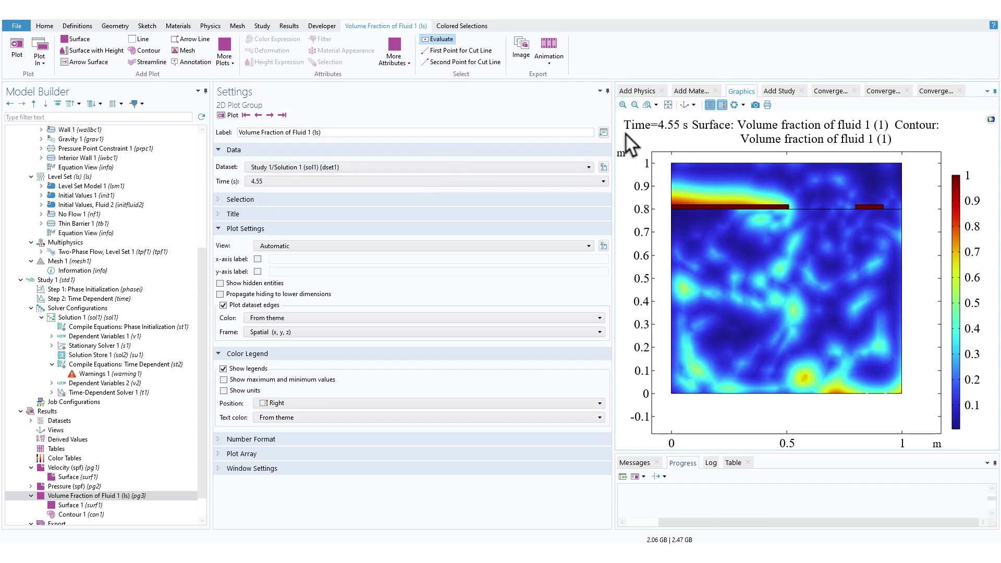
- Create a player animation of the Volume Fraction of Fluid 1 (ls) plot with all frames displayed for 0.15 s each, and play it
left_click(550, 63)
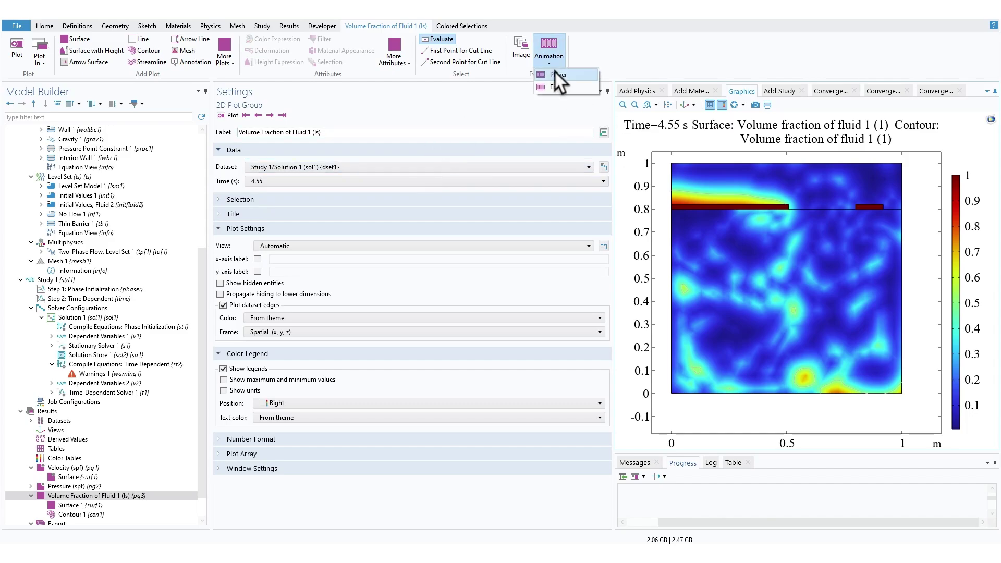
left_click(556, 74)
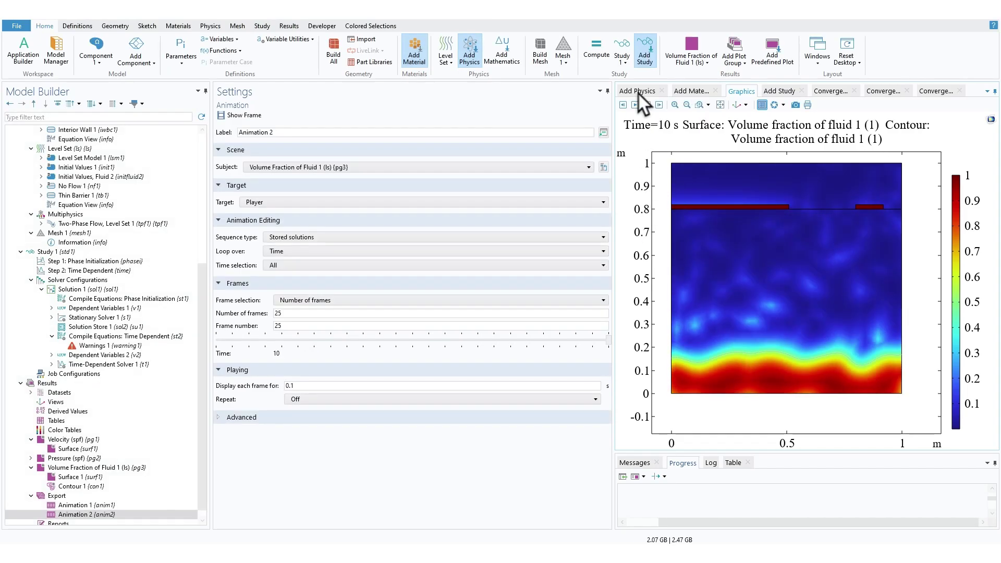
left_click(344, 300)
left_click(329, 313)
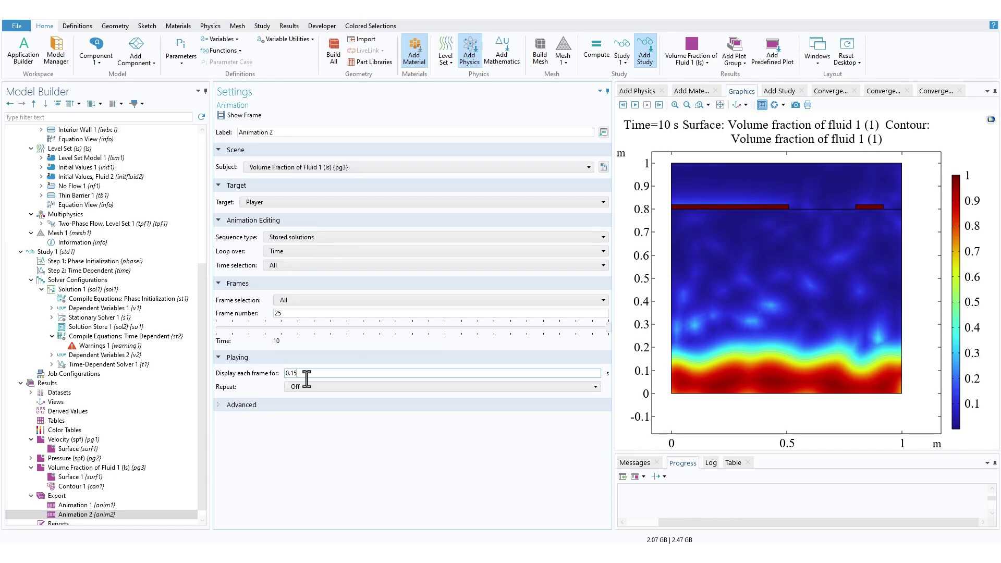
left_click(426, 367)
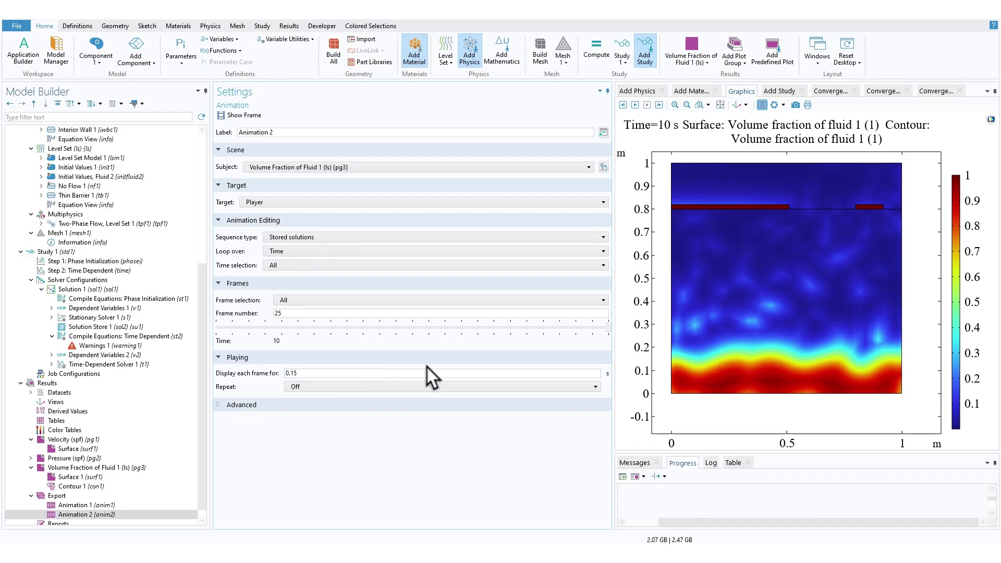
left_click(634, 105)
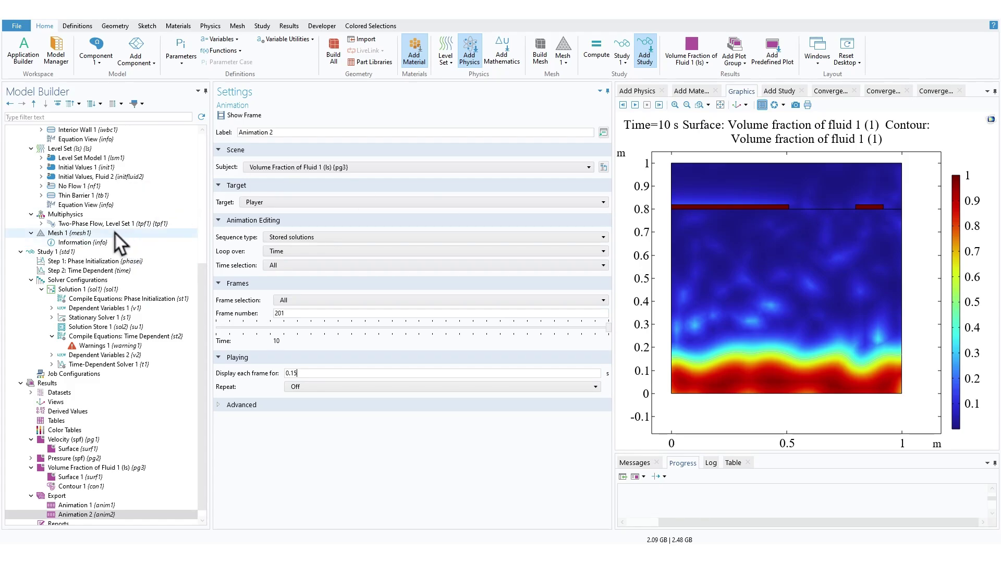
- Review the settings of Study 1 and its Phase Initialization and Time Dependent steps
left_click(125, 262)
left_click(115, 272)
left_click(124, 263)
left_click(115, 271)
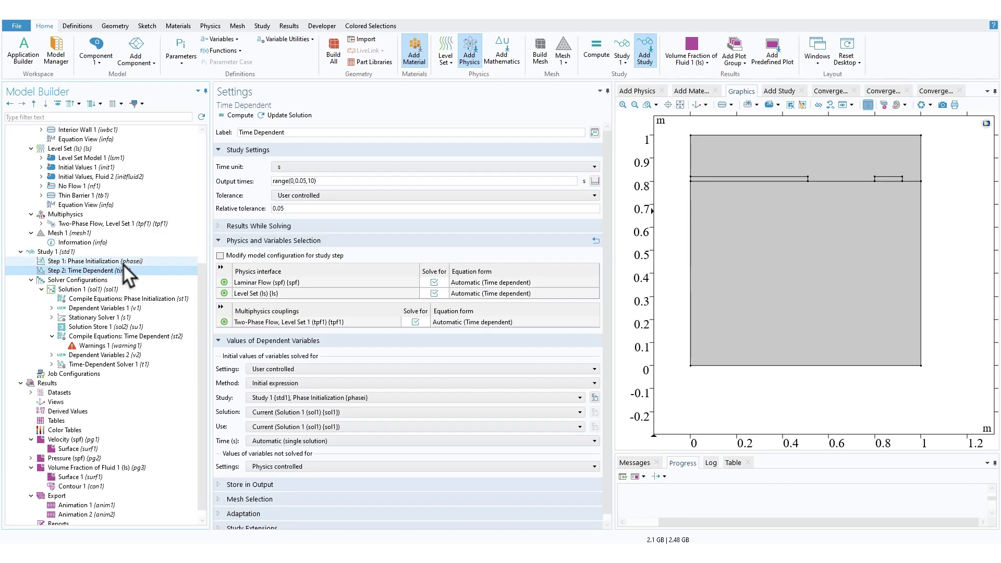
left_click(123, 263)
left_click(108, 270)
left_click(86, 252)
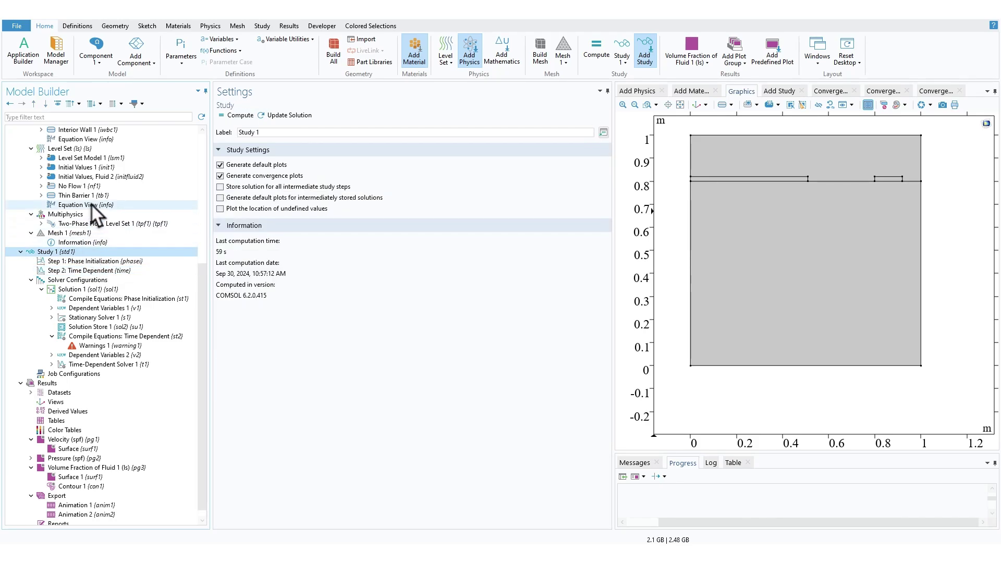
- Fit the geometry to the view, collapse Study 1 in the model tree and open the Velocity (spf) plot group
scroll(91, 203, "up", 3)
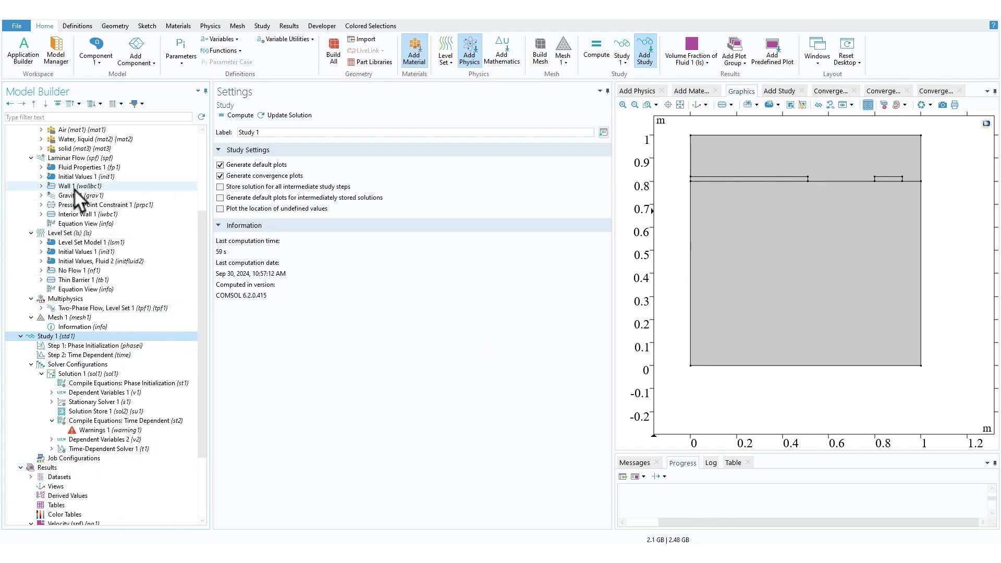
scroll(68, 266, "up", 3)
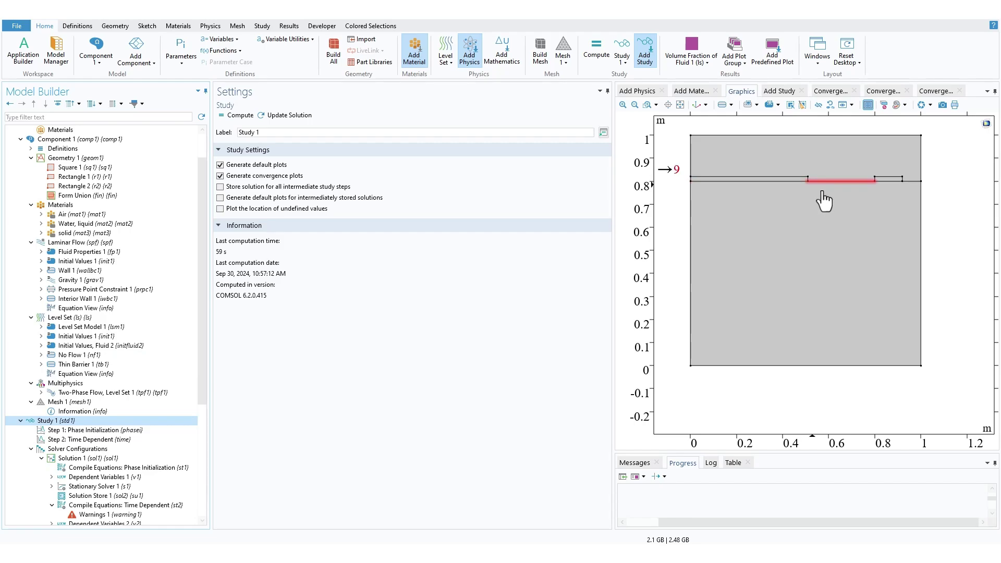
left_click(680, 105)
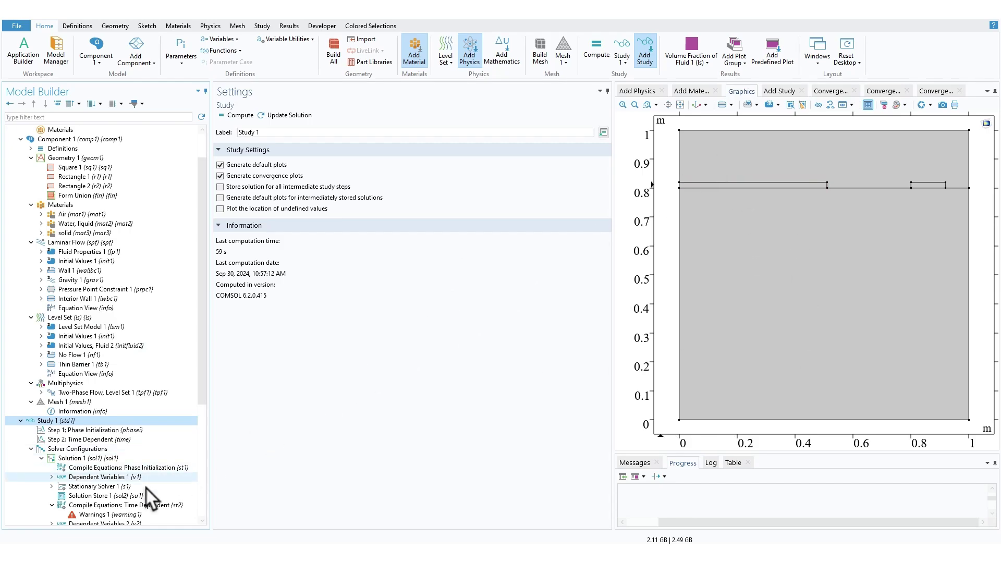
left_click(24, 421)
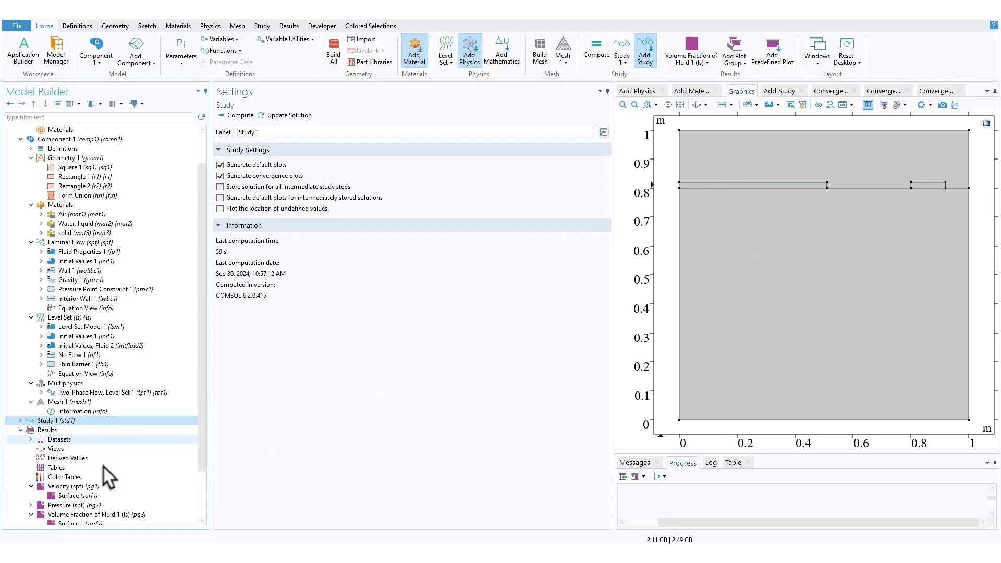
left_click(74, 483)
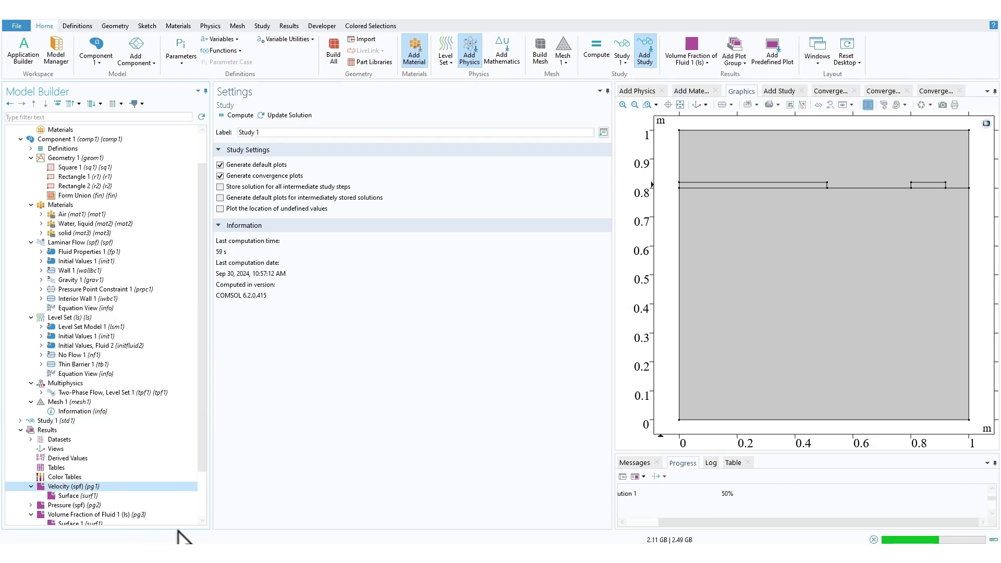